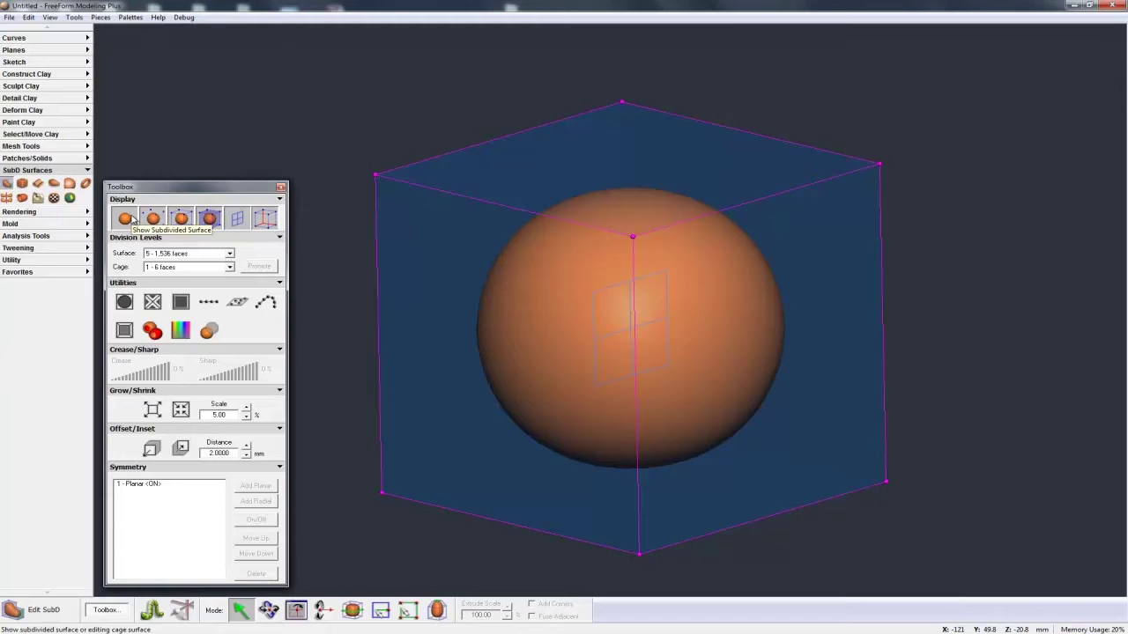
# Turn the display of the subdivided surface and of the cage points off and back on, one after the other.
pyautogui.click(126, 218)
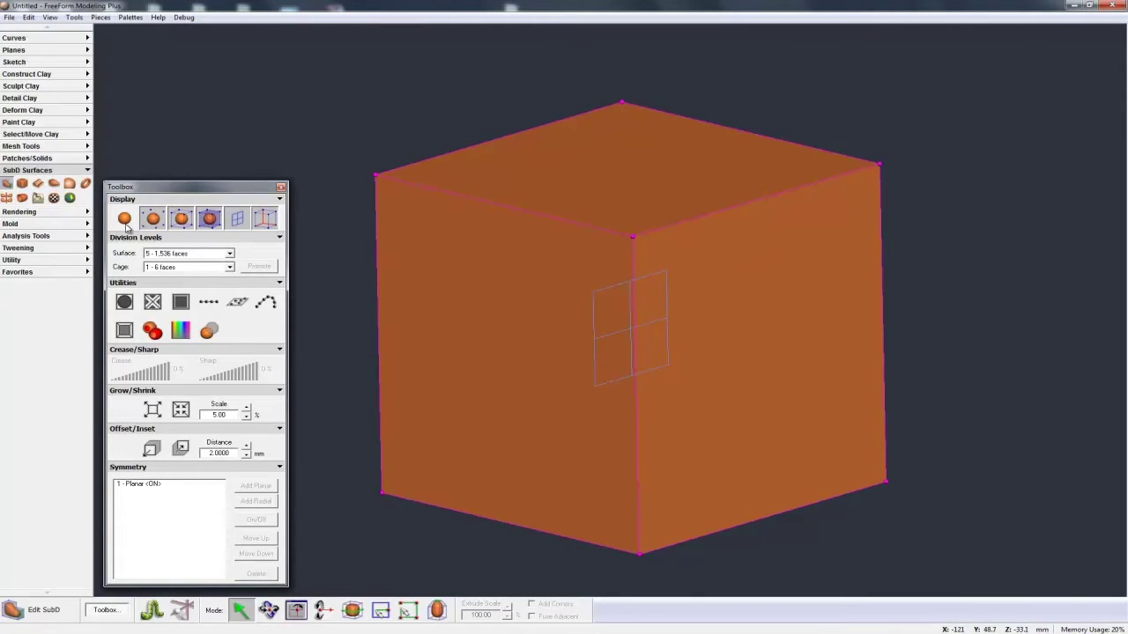
pyautogui.click(125, 221)
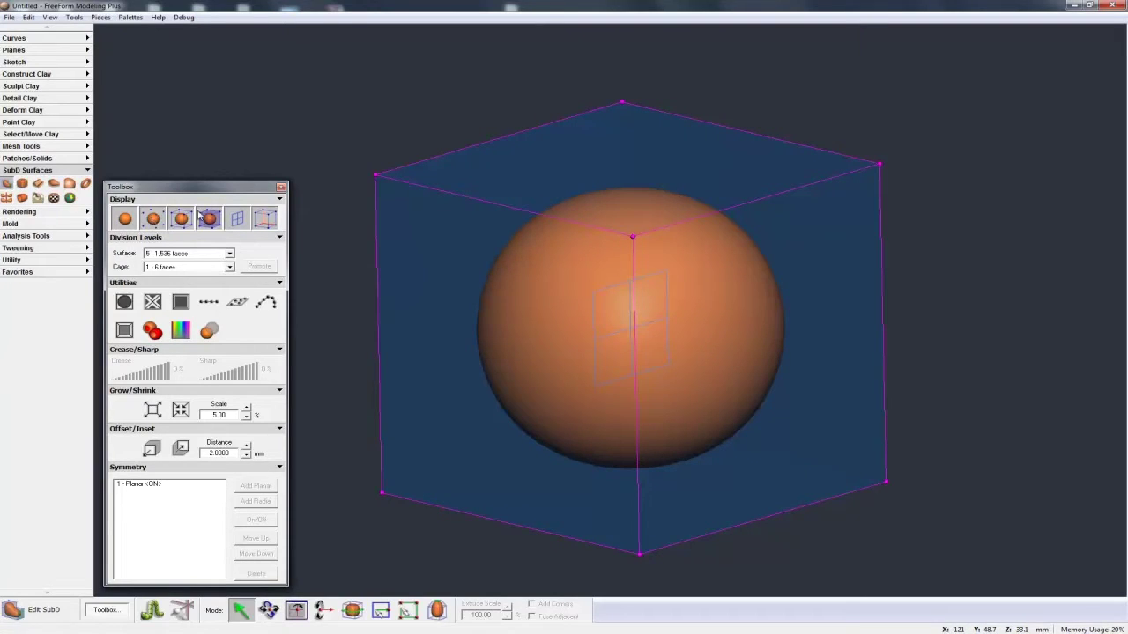
pyautogui.click(153, 219)
pyautogui.click(152, 220)
pyautogui.click(152, 220)
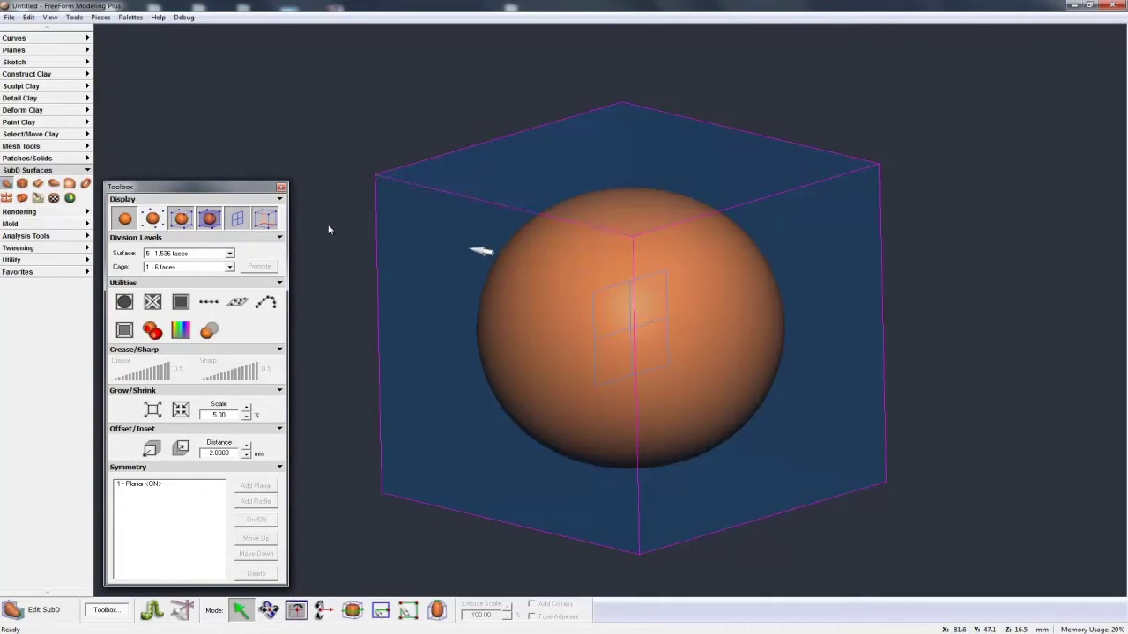
pyautogui.click(161, 223)
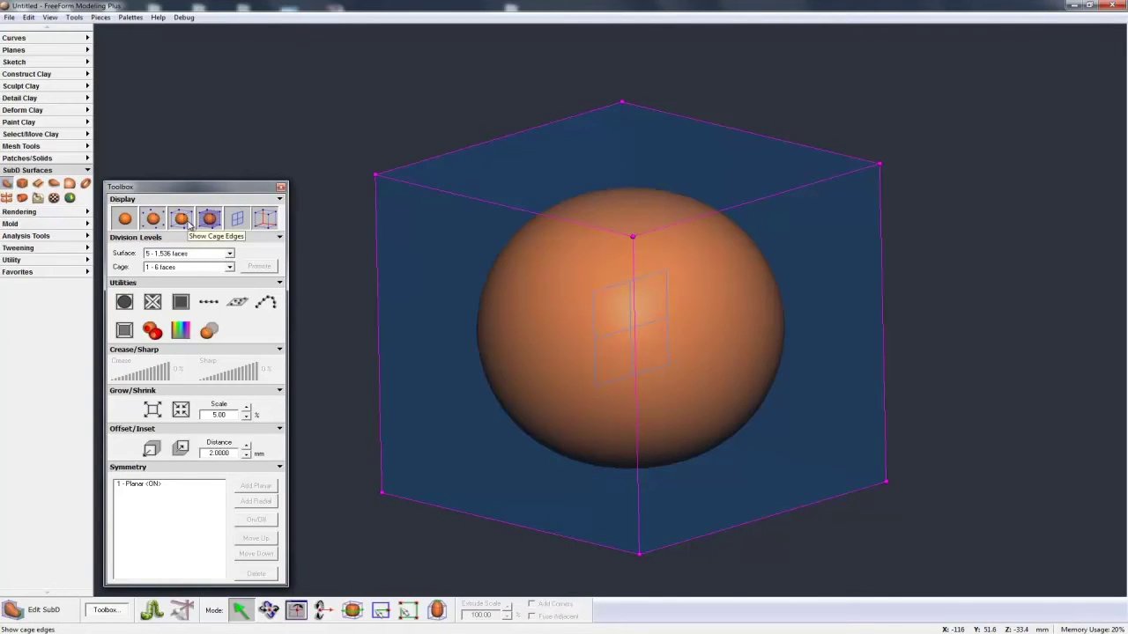
# Turn the display of the cage edges and of the cage faces off and back on, one after the other.
pyautogui.click(182, 221)
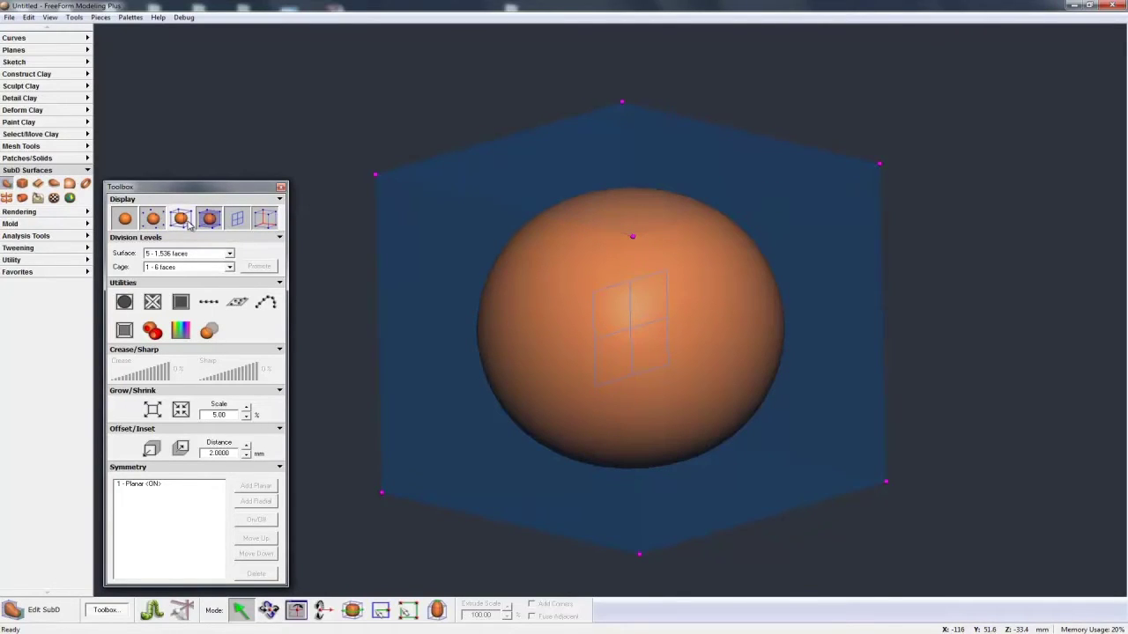
pyautogui.click(183, 220)
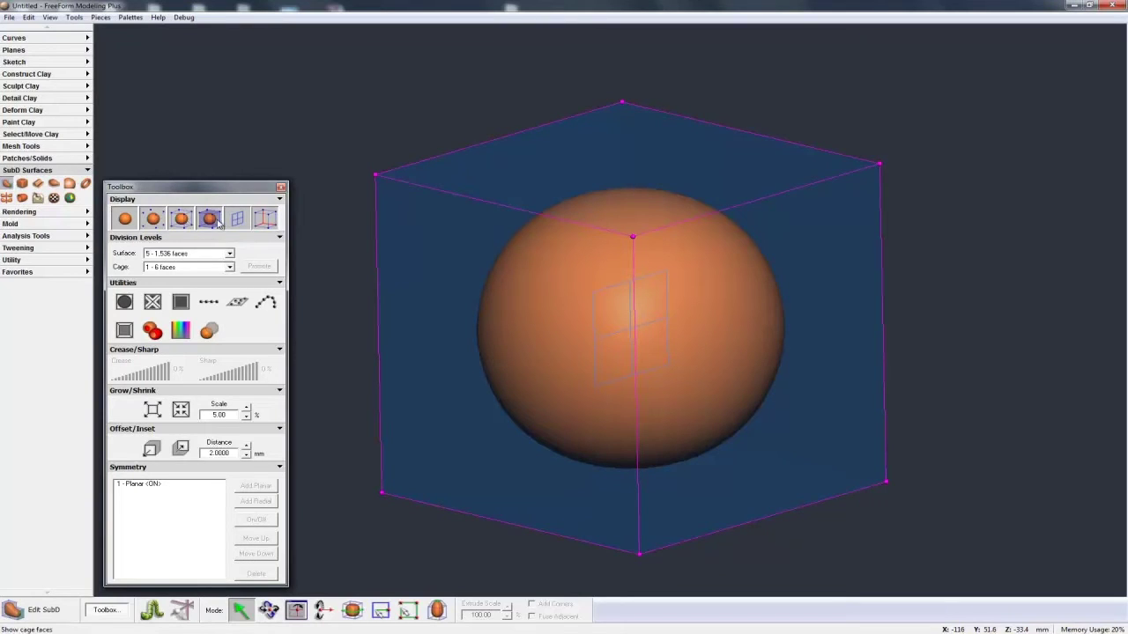
pyautogui.click(211, 220)
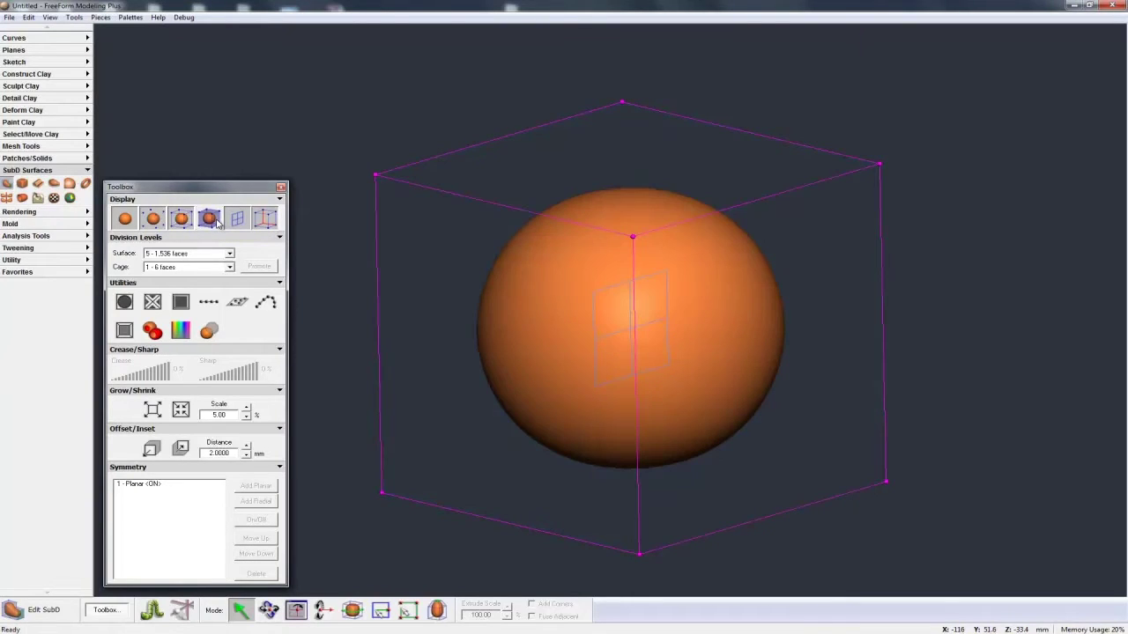
pyautogui.click(214, 221)
pyautogui.click(214, 221)
pyautogui.click(215, 220)
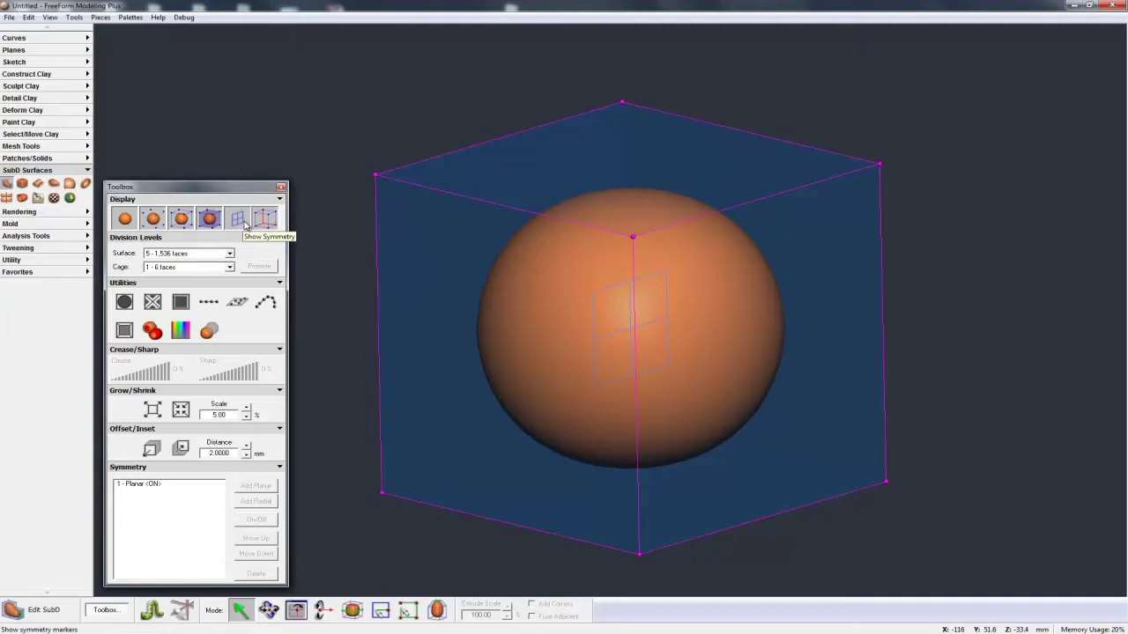
# Toggle the symmetry markers, and show the backfacing cage edges from a rotated angle before hiding them again.
pyautogui.click(246, 225)
pyautogui.click(247, 224)
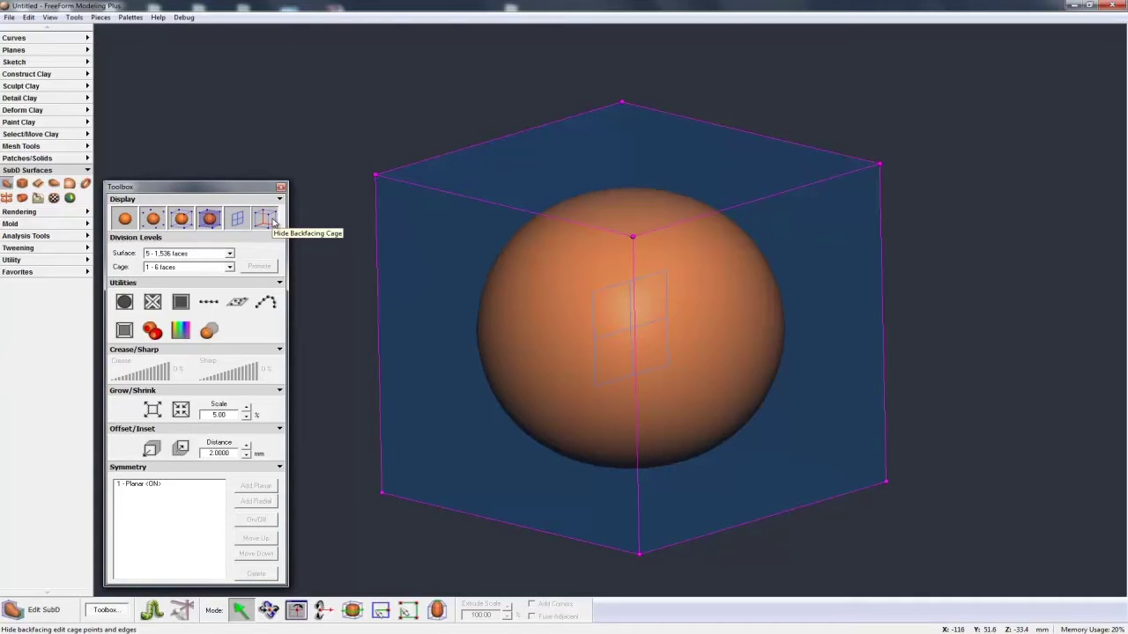
pyautogui.click(266, 220)
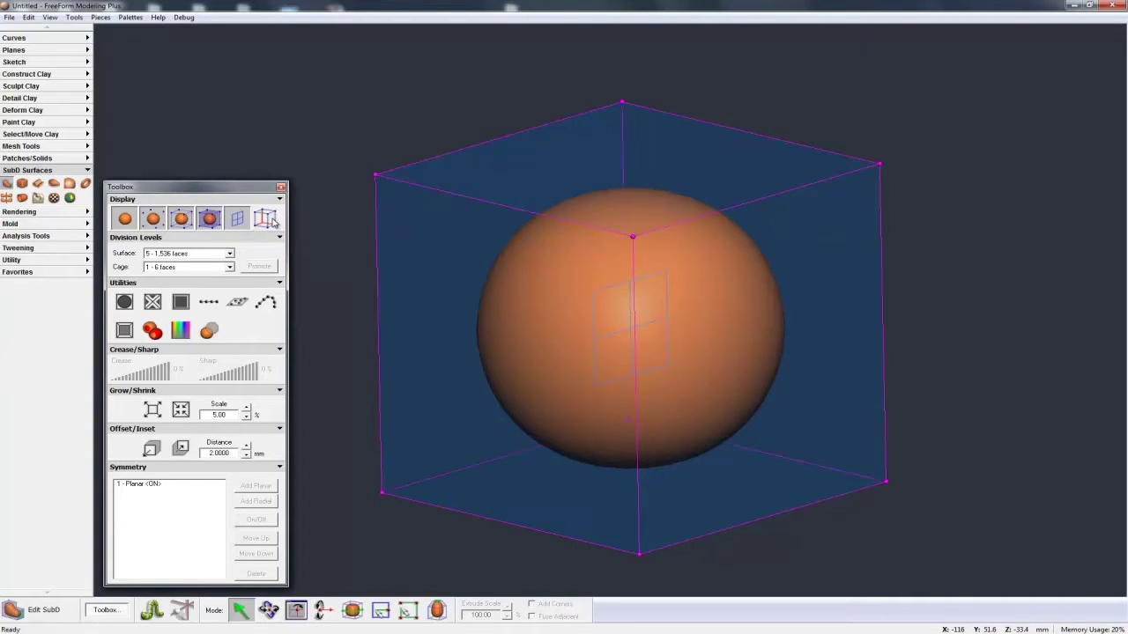
pyautogui.moveTo(558, 402); pyautogui.dragTo(549, 401, button='middle')
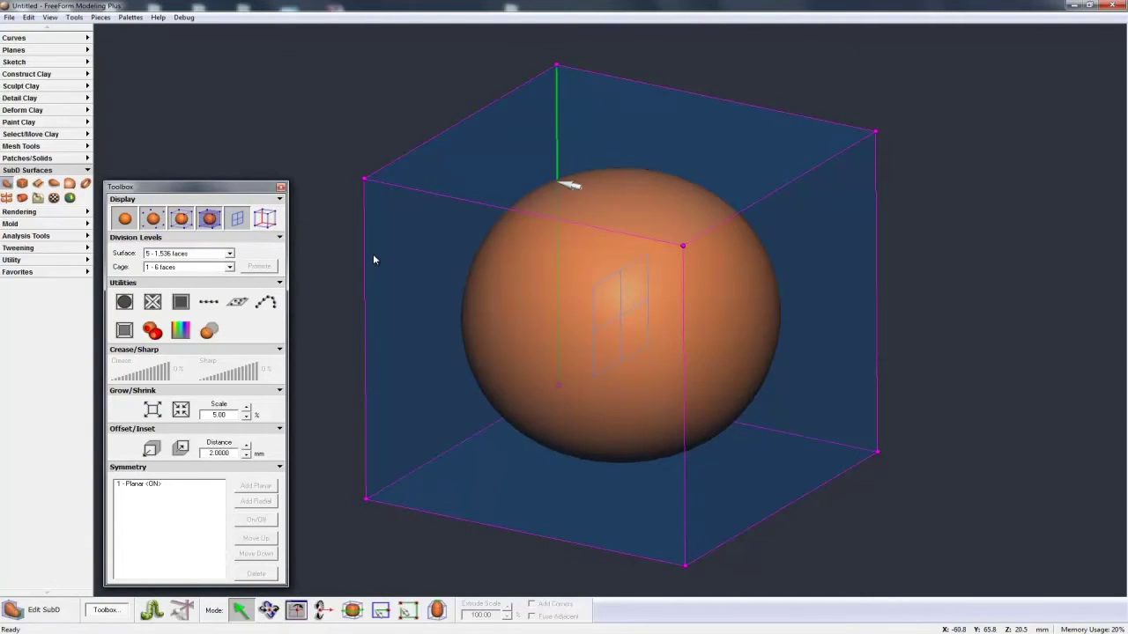
pyautogui.click(267, 221)
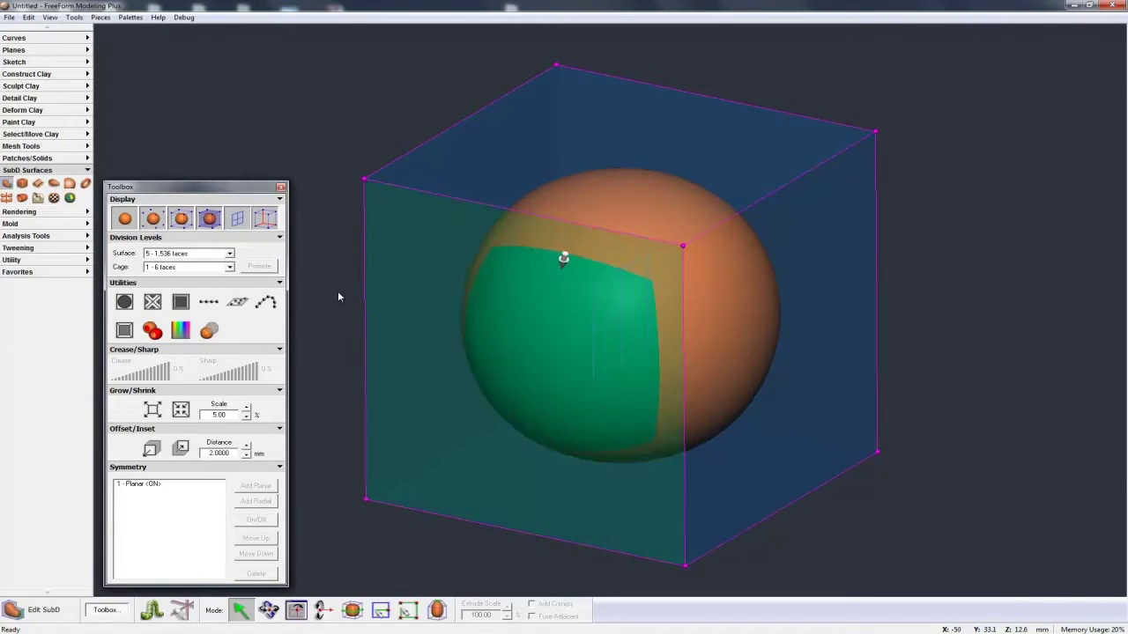
# Set the surface division level to 2 - 24 faces and switch the SubD shading to Flat.
pyautogui.click(230, 253)
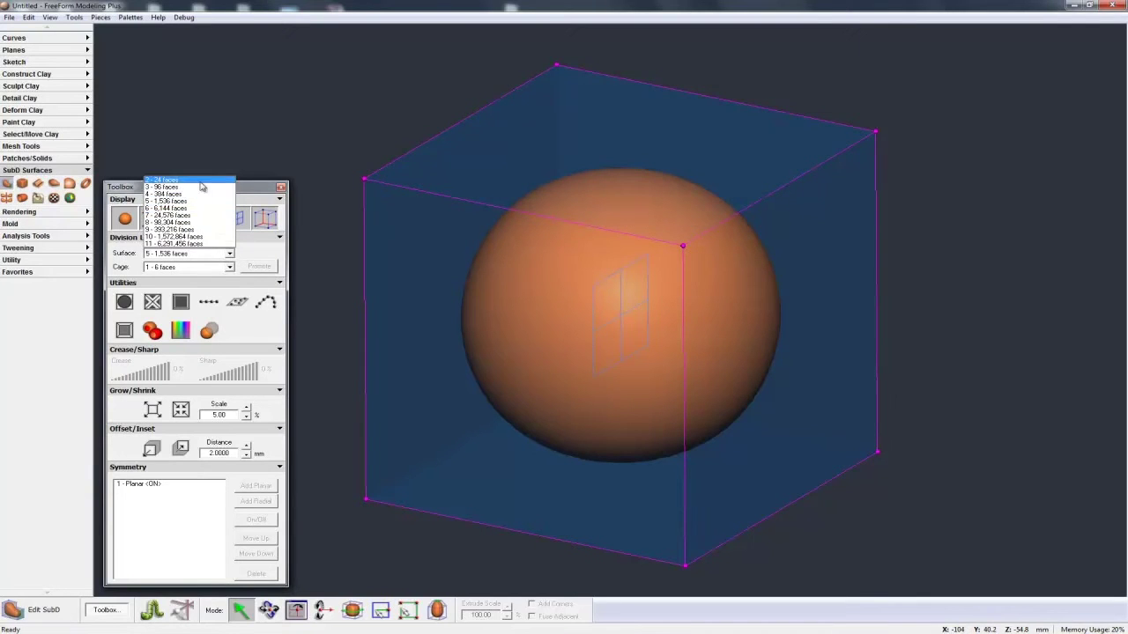
pyautogui.click(201, 182)
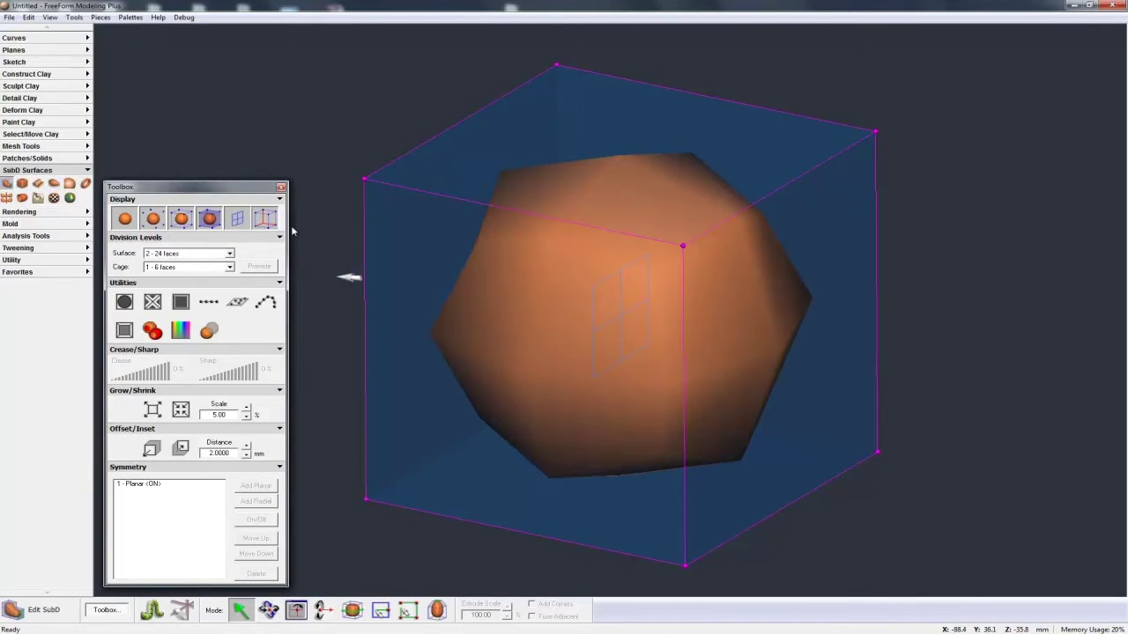
pyautogui.click(50, 18)
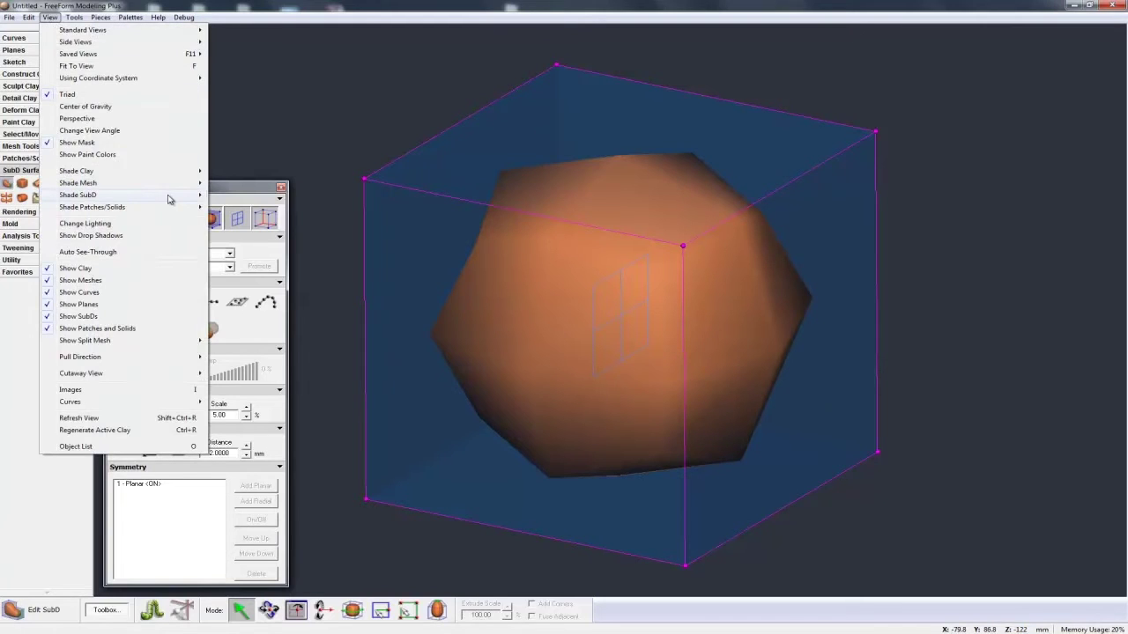
pyautogui.moveTo(172, 195)
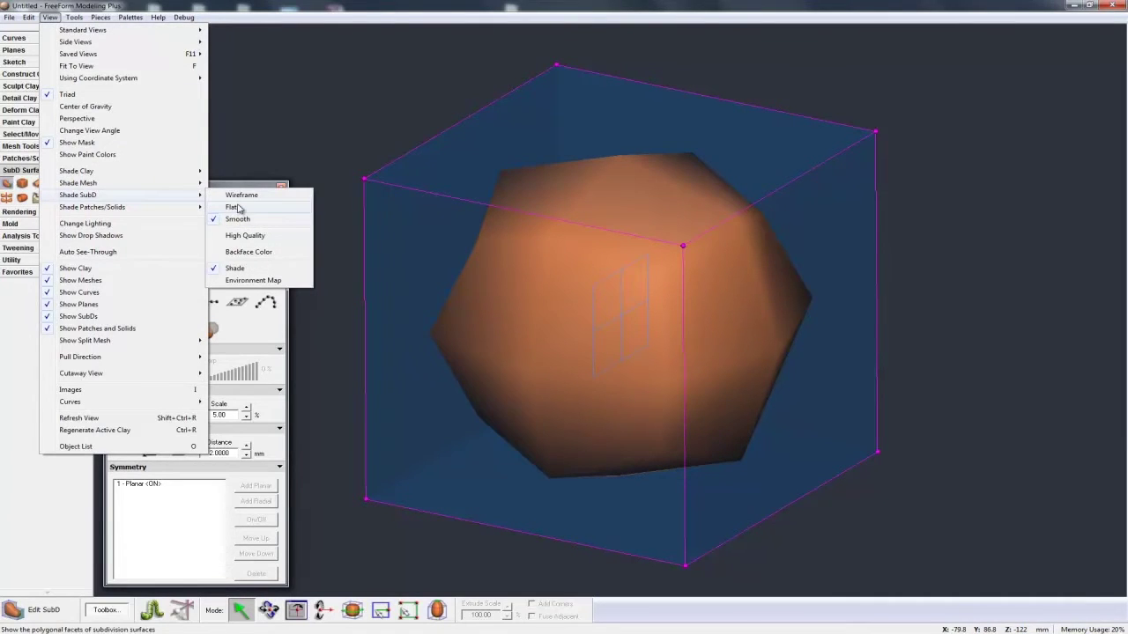
pyautogui.click(233, 207)
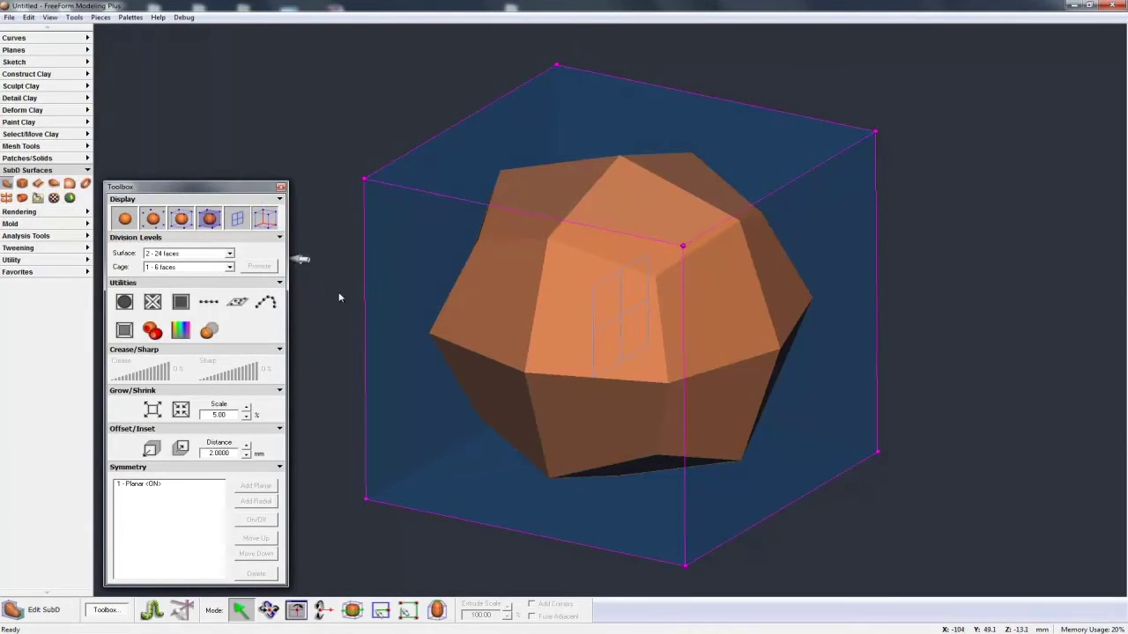
# Step the surface division level up from 3 to 7 - 24,576 faces, and return it to 5 - 1,536 faces.
pyautogui.click(180, 256)
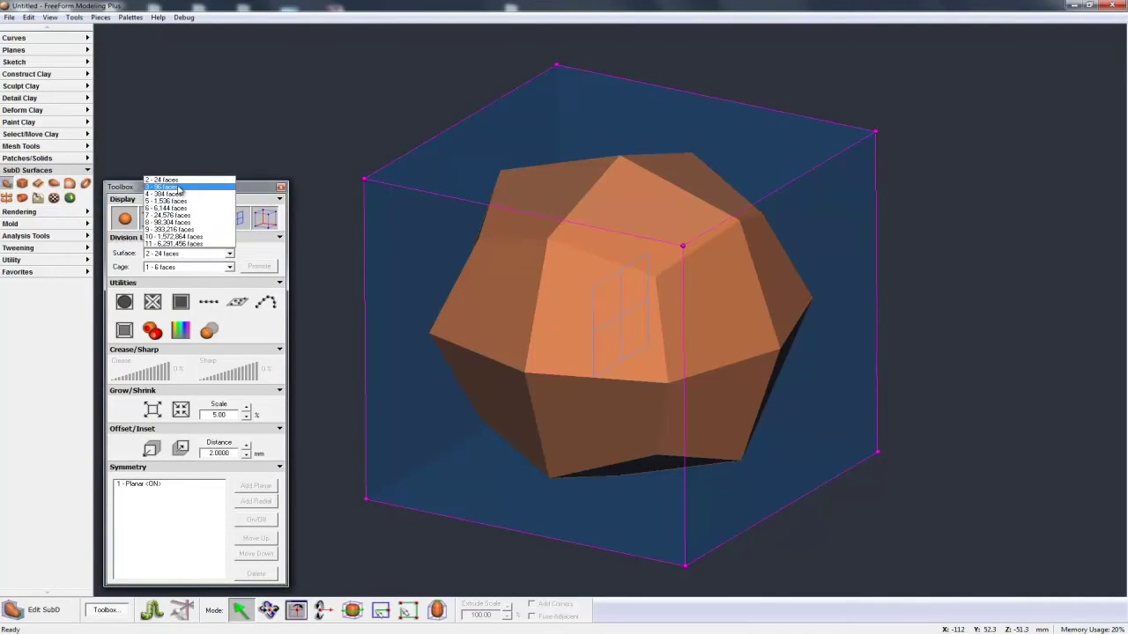
pyautogui.click(180, 187)
pyautogui.click(185, 256)
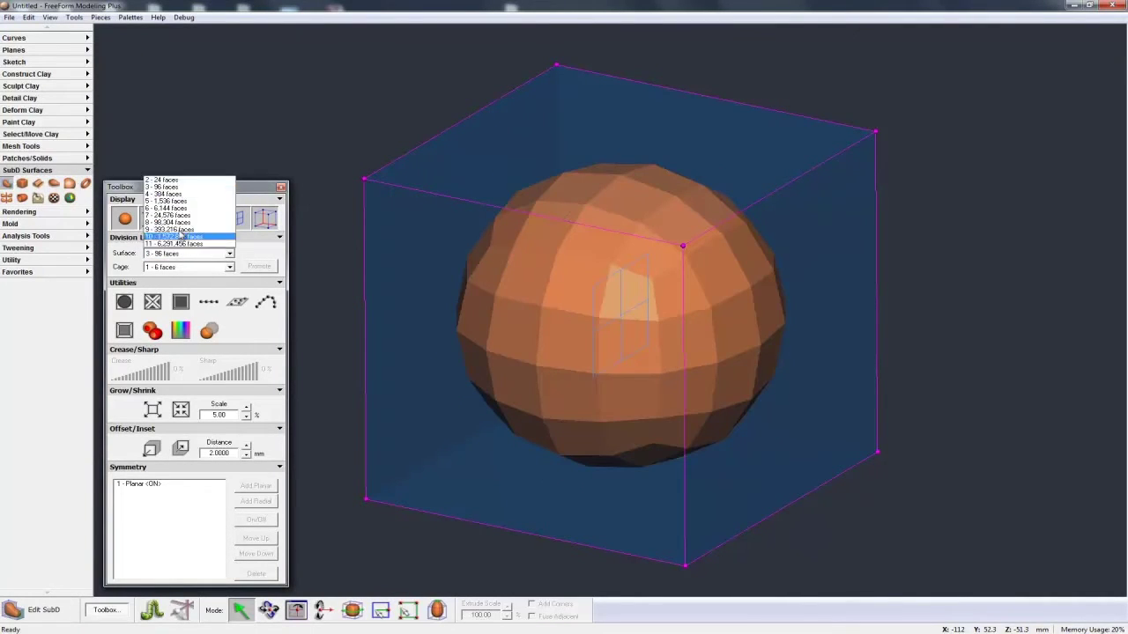
pyautogui.click(176, 189)
pyautogui.click(177, 253)
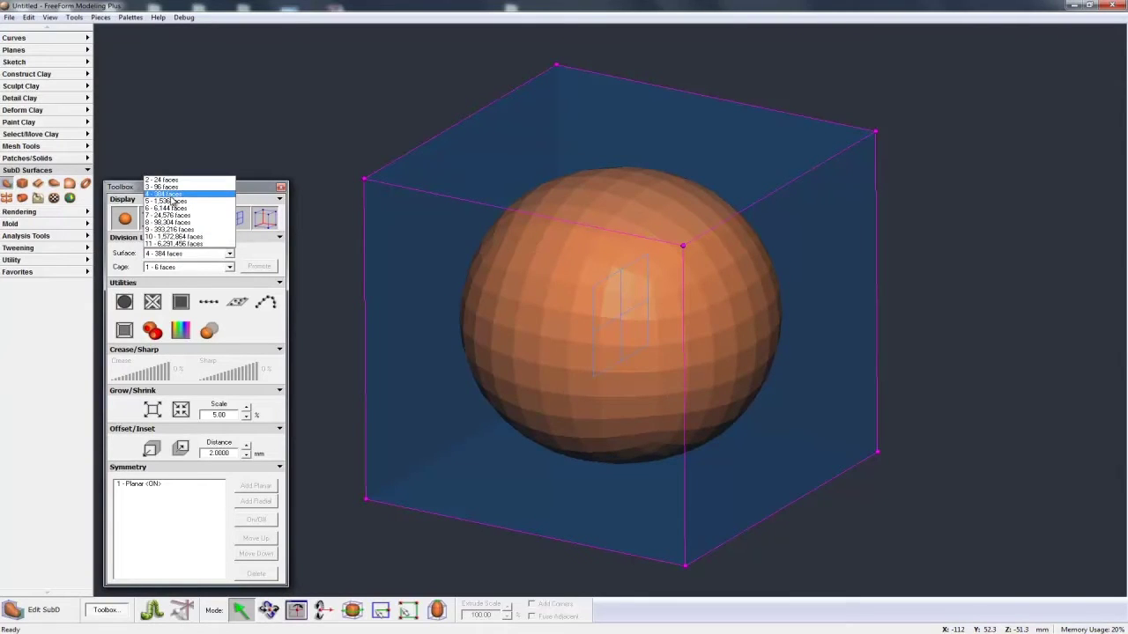
pyautogui.click(175, 184)
pyautogui.click(189, 254)
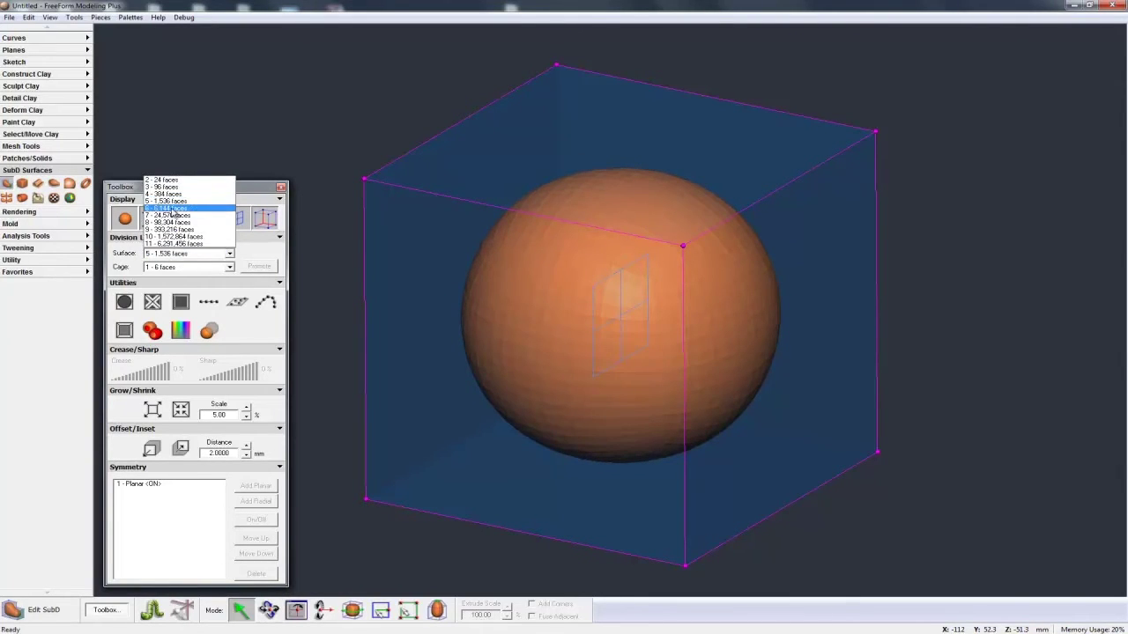
pyautogui.click(176, 215)
pyautogui.click(180, 255)
pyautogui.click(173, 217)
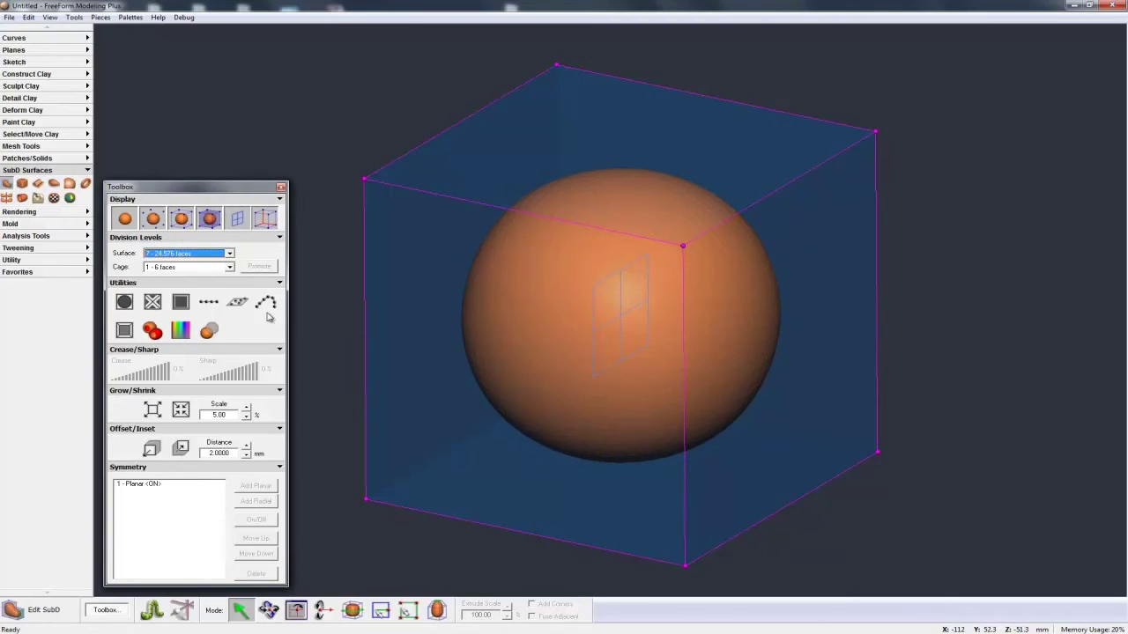
pyautogui.click(167, 254)
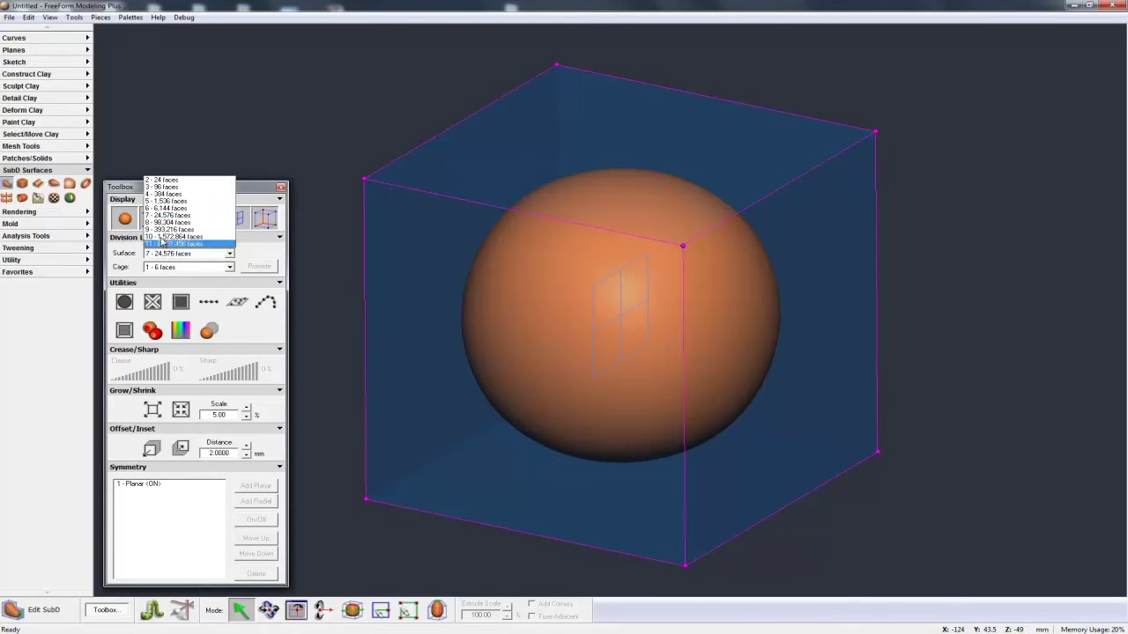
pyautogui.click(165, 203)
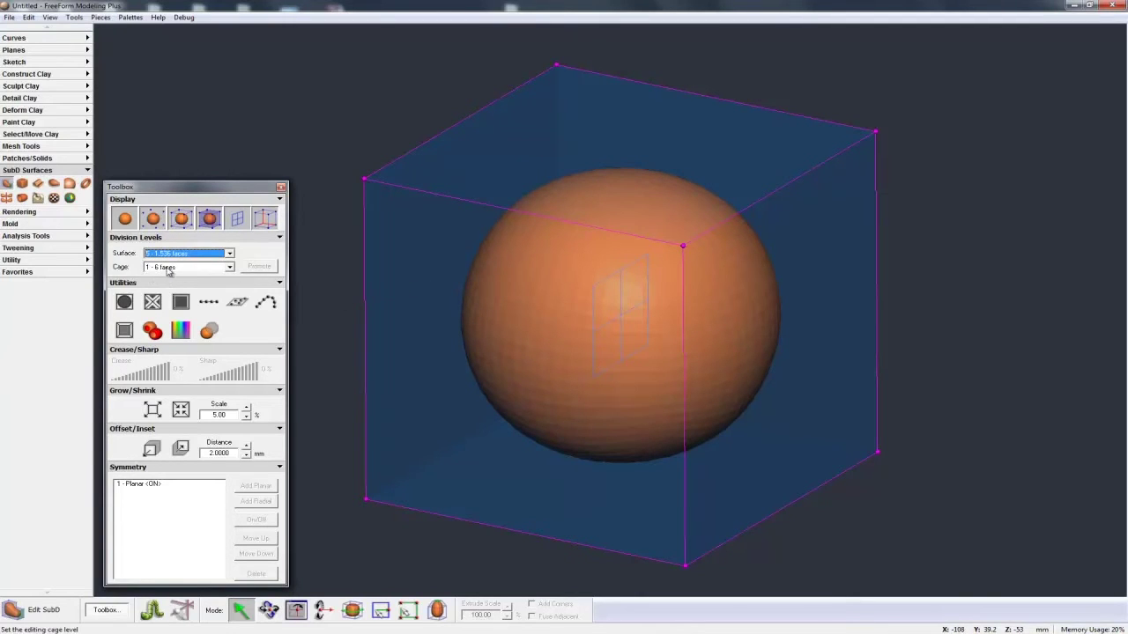
# Raise the cage division level one step at a time from 2 - 24 faces up to 5 - 1,536 faces.
pyautogui.click(179, 269)
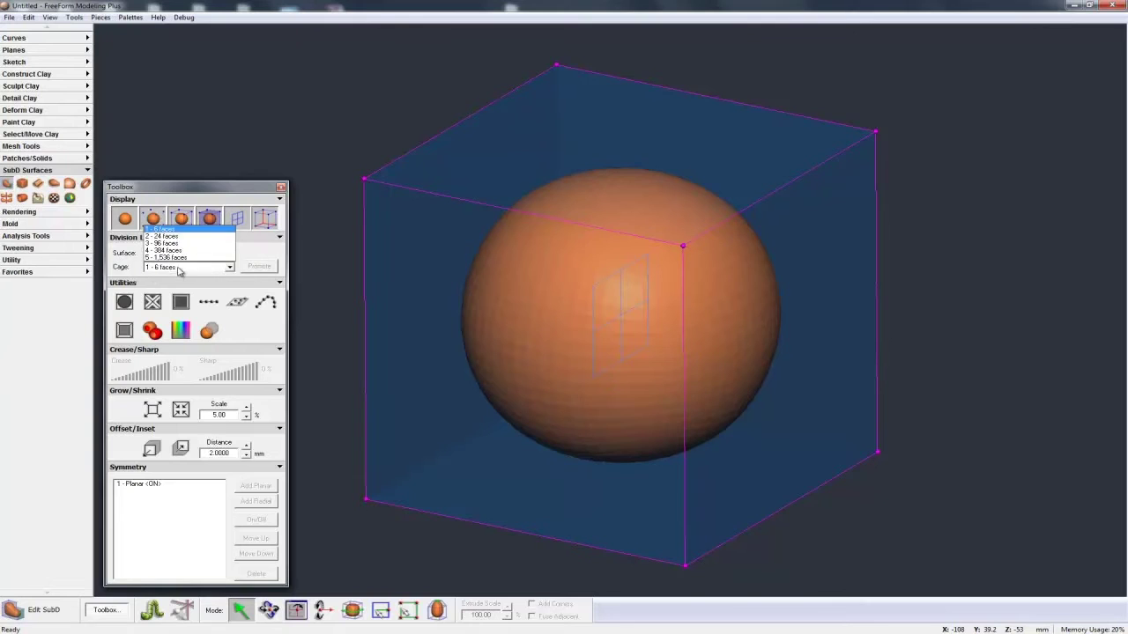
pyautogui.click(163, 239)
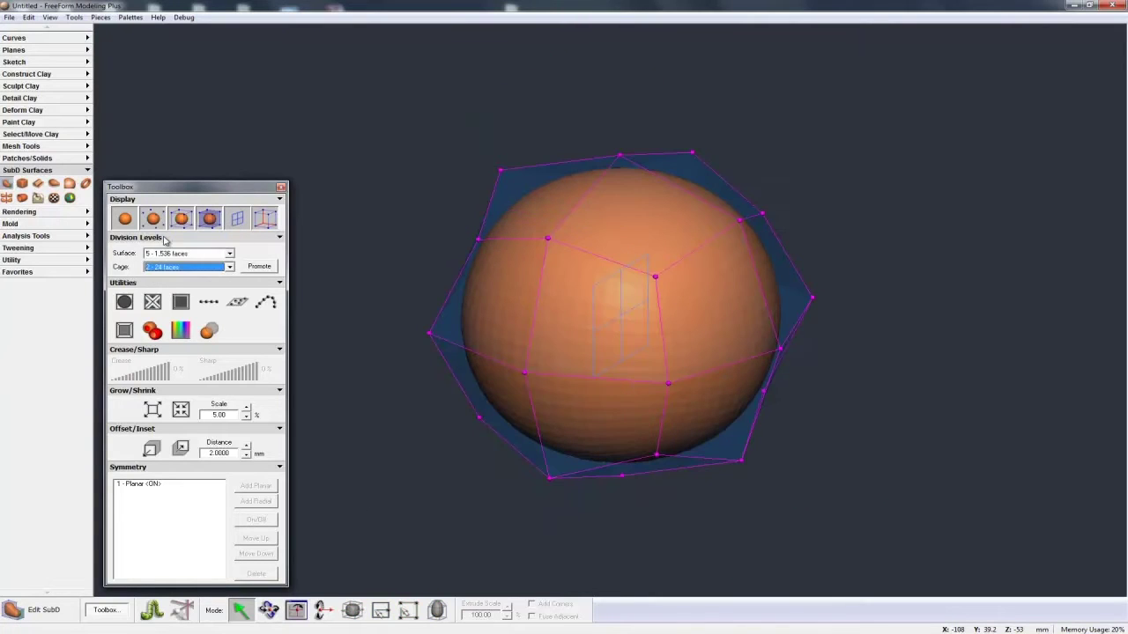
pyautogui.click(181, 268)
pyautogui.click(170, 248)
pyautogui.click(181, 268)
pyautogui.click(168, 256)
pyautogui.click(175, 269)
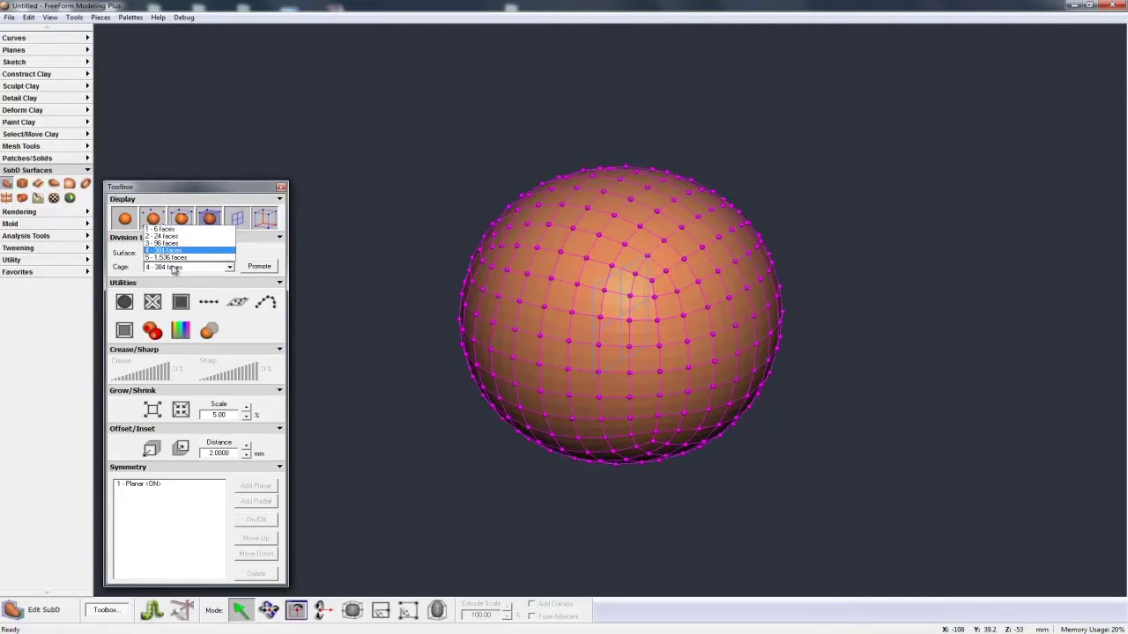
pyautogui.click(174, 264)
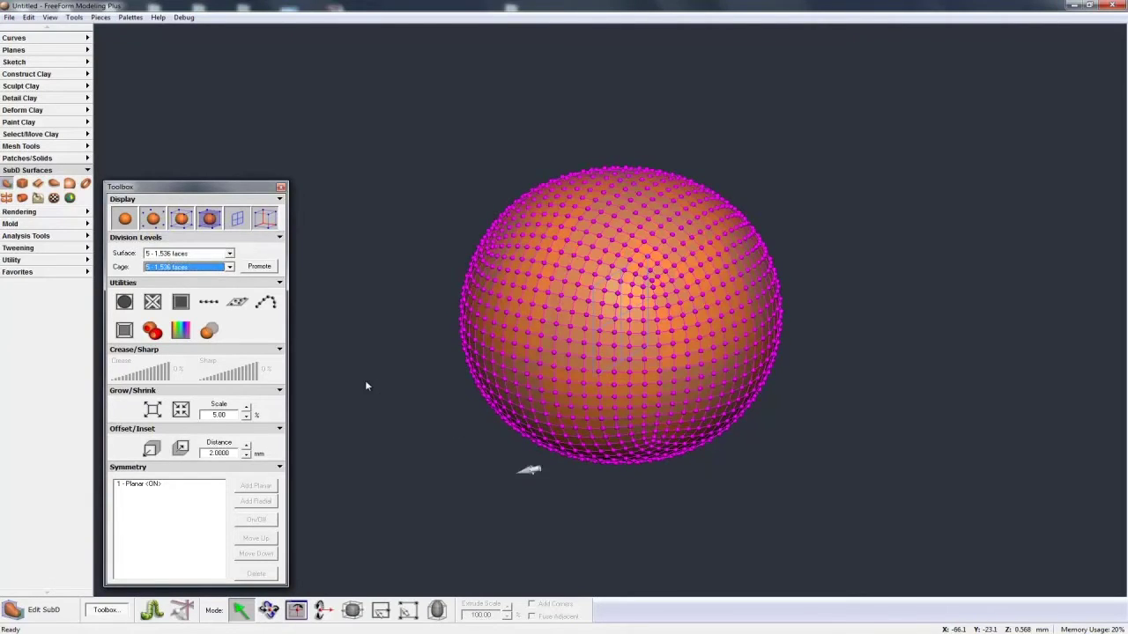
# Select five alternating cage points along one row of the sphere and pull them outward to form a row of mirrored spikes.
pyautogui.press('Escape')
pyautogui.scroll(5, 367, 386)
pyautogui.press('Escape')
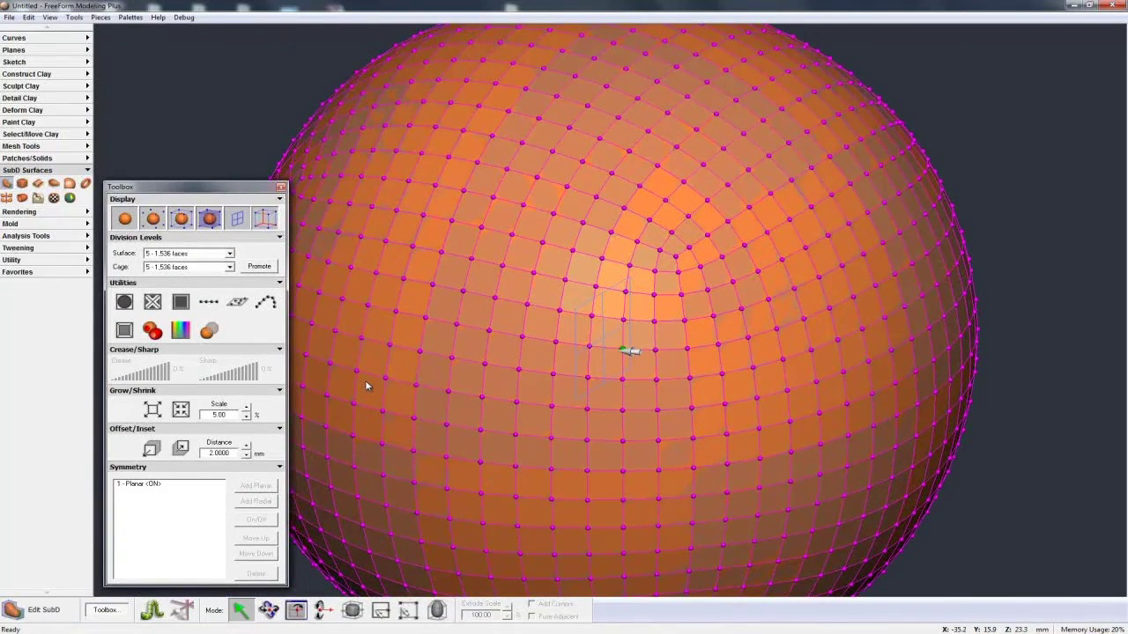
pyautogui.click(623, 350)
pyautogui.keyDown('shift'); pyautogui.click(687, 349); pyautogui.keyUp('shift')
pyautogui.press('Right')
pyautogui.keyDown('shift'); pyautogui.click(748, 338); pyautogui.keyUp('shift')
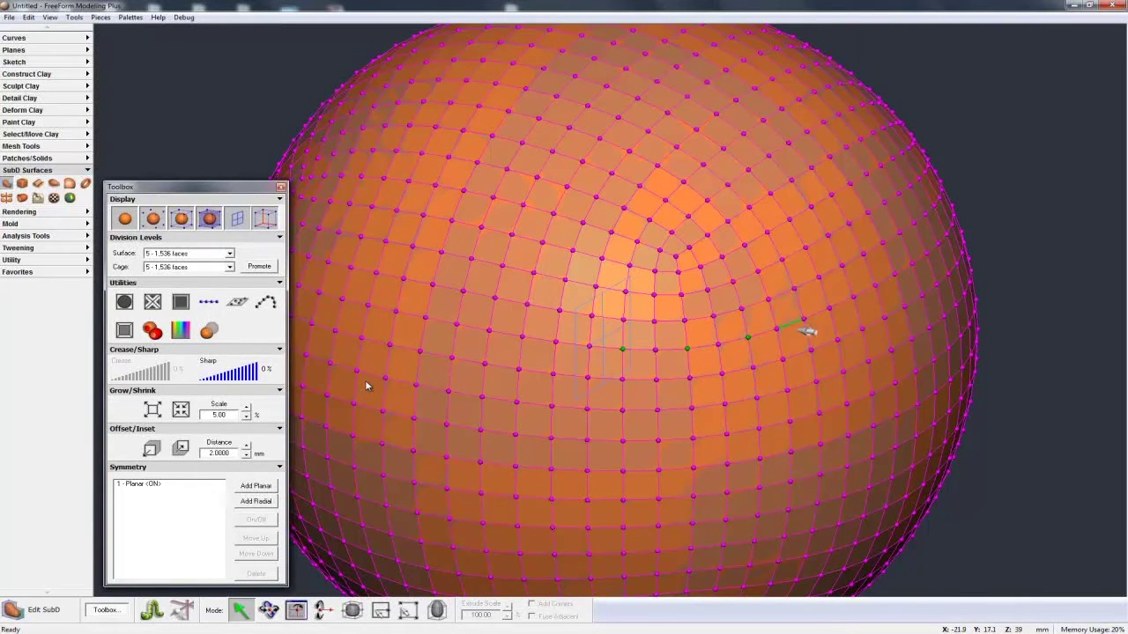
pyautogui.keyDown('shift'); pyautogui.click(804, 319); pyautogui.keyUp('shift')
pyautogui.press('Up')
pyautogui.press('Up')
pyautogui.press('Down')
pyautogui.press('Up')
pyautogui.moveTo(852, 298); pyautogui.dragTo(870, 315)
pyautogui.moveTo(801, 491); pyautogui.dragTo(738, 393, button='middle')
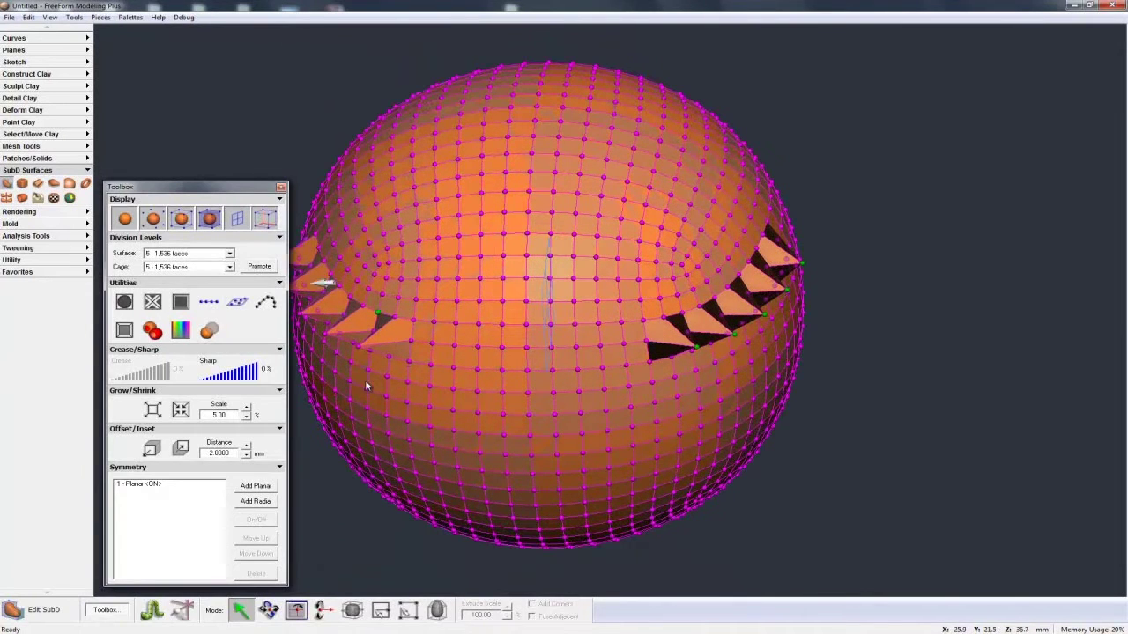
# Set the cage division level to 1 - 6 faces and view the spiked sphere inside the box cage.
pyautogui.click(229, 255)
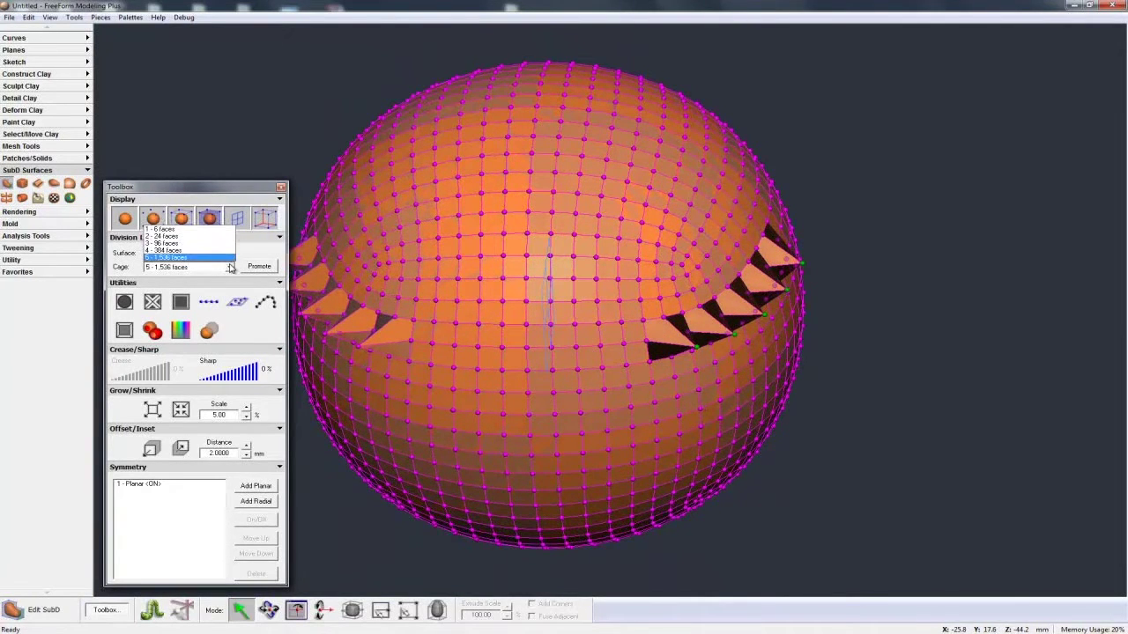
pyautogui.click(177, 229)
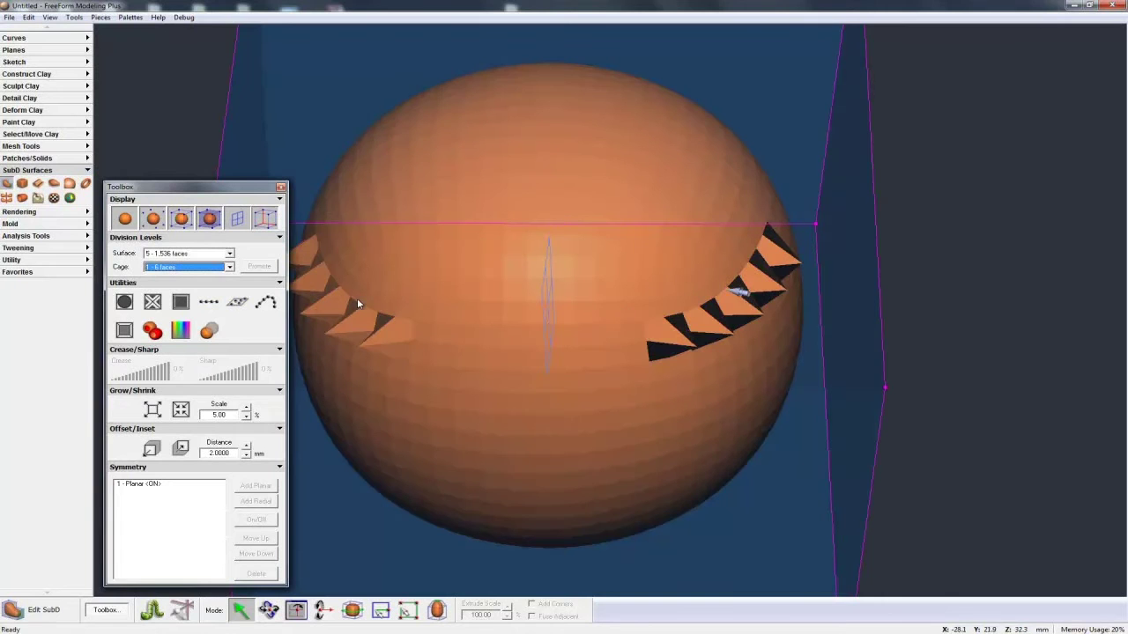
pyautogui.moveTo(357, 300); pyautogui.dragTo(356, 300, button='middle')
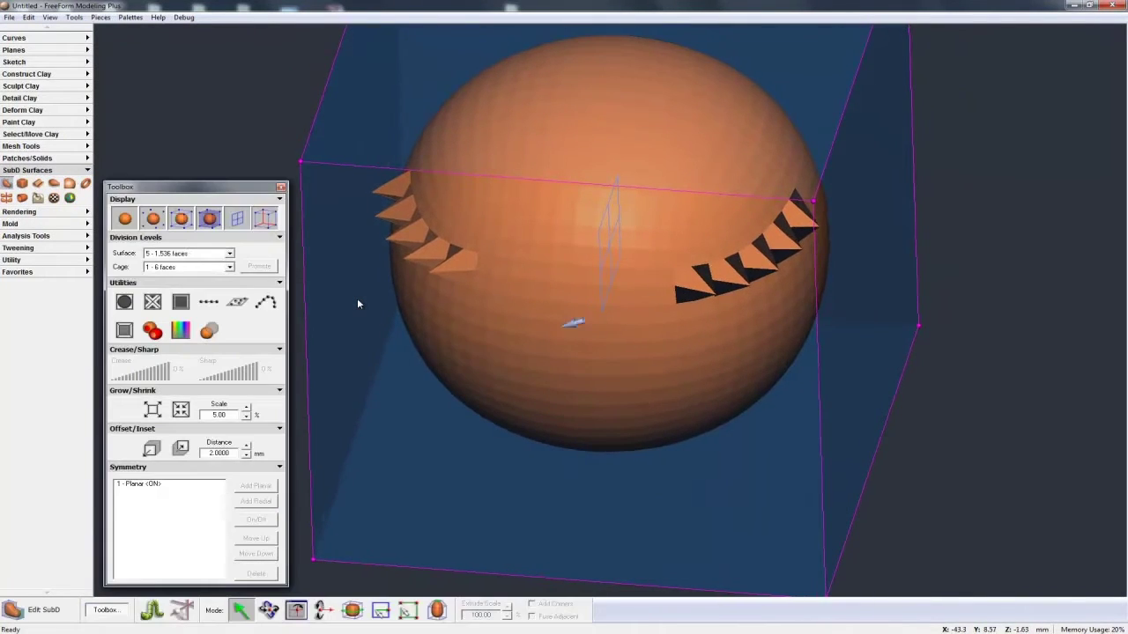
# Set the surface division level to 8 - 98,304 faces and inspect the smoothed spikes on the sphere.
pyautogui.click(228, 253)
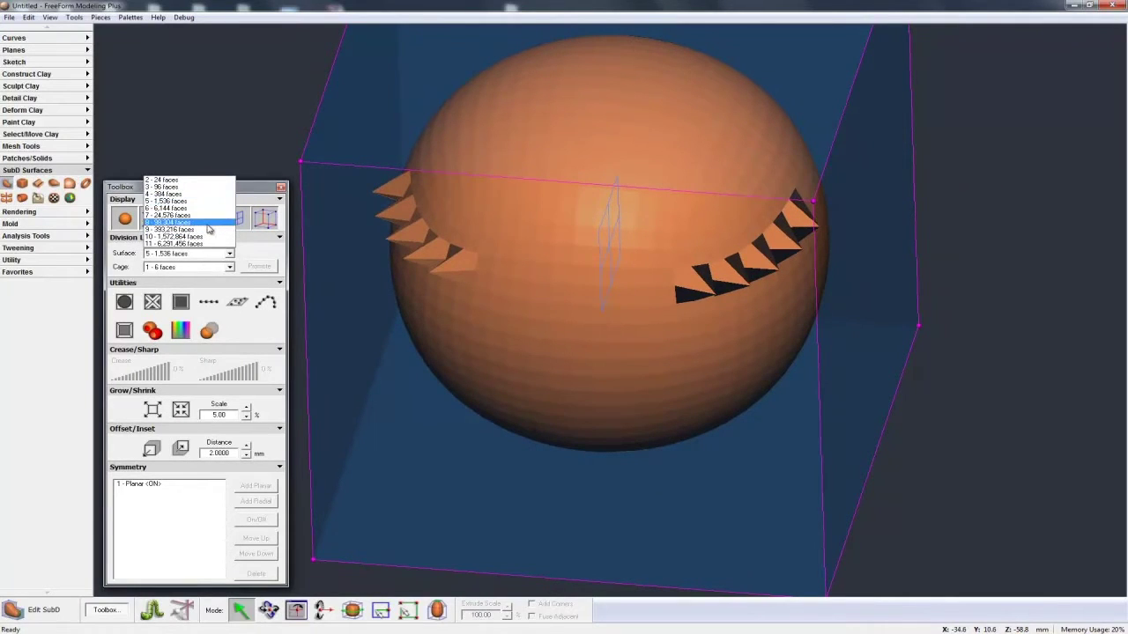
pyautogui.click(220, 244)
pyautogui.press('space')
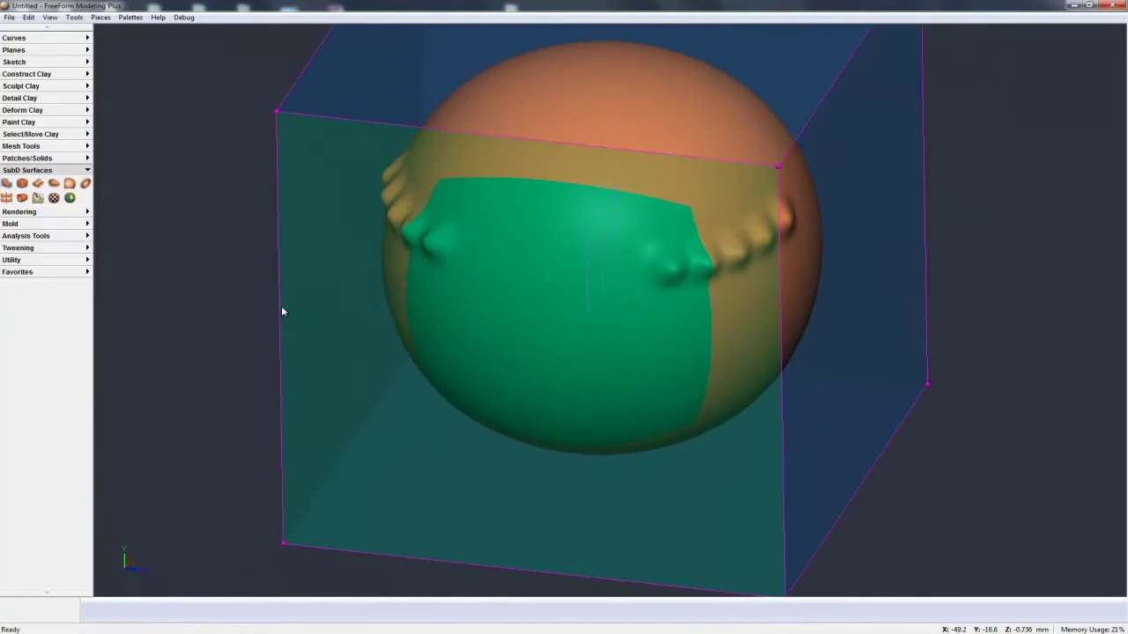
pyautogui.press('space')
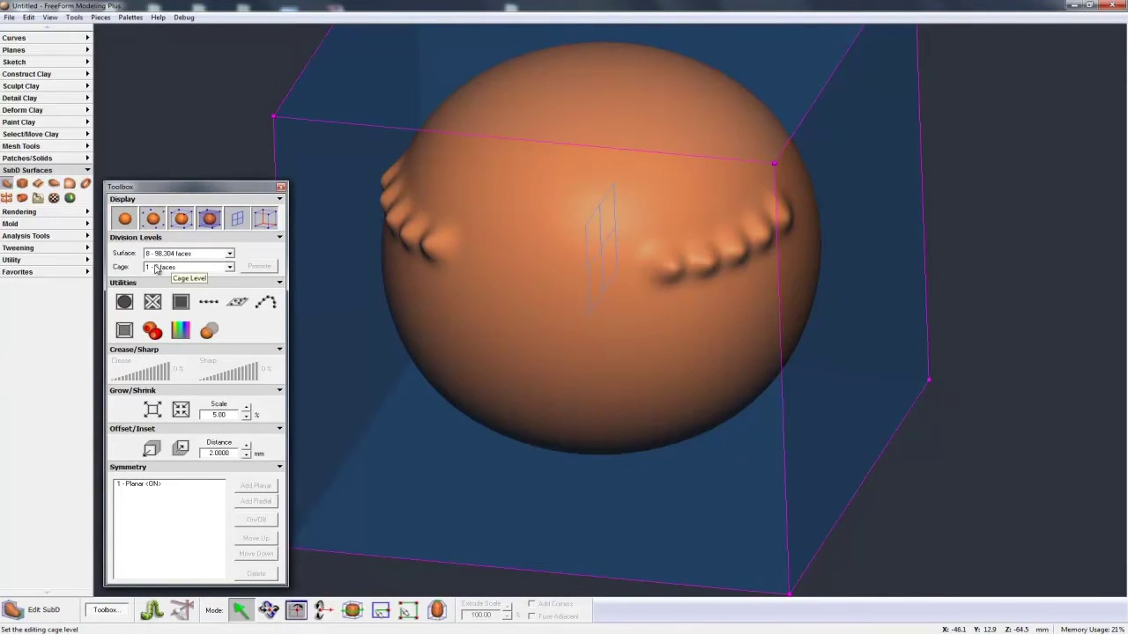
pyautogui.press('space')
pyautogui.press('space')
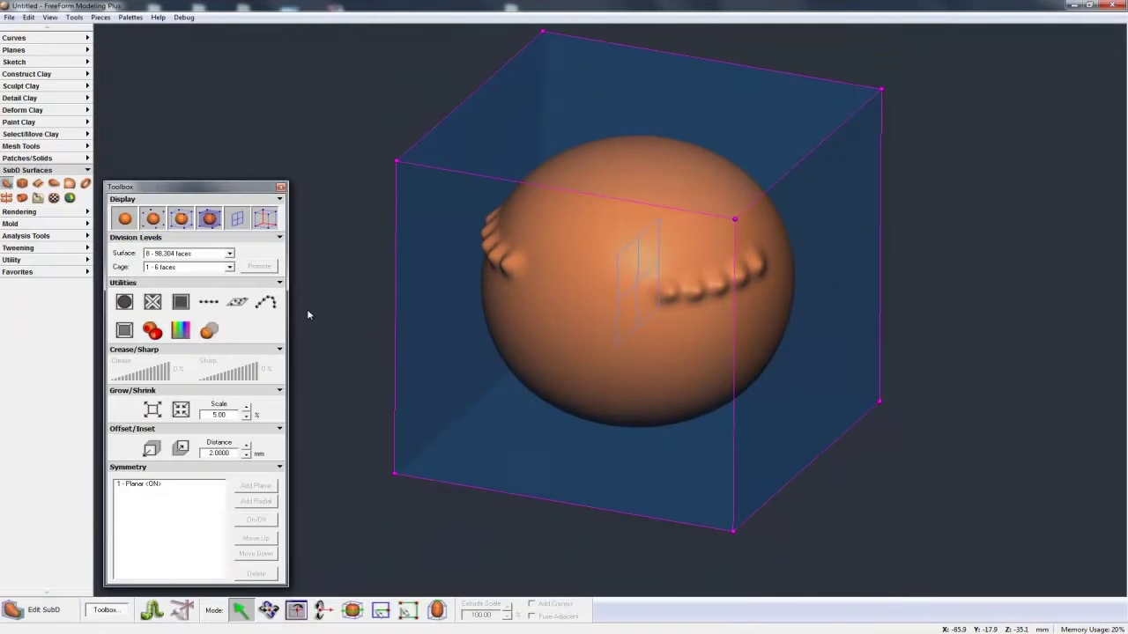
# Pull one side face of the box cage outward to stretch the sphere, and inspect it at cage level 5 - 1,536 faces.
pyautogui.click(810, 299)
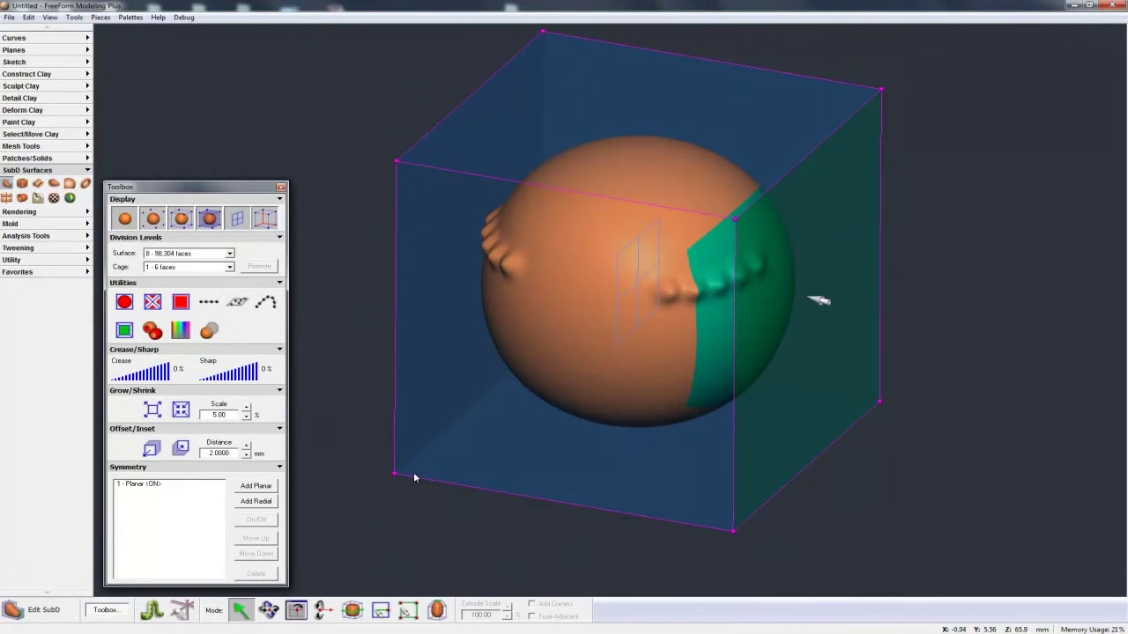
pyautogui.moveTo(808, 298); pyautogui.dragTo(841, 303)
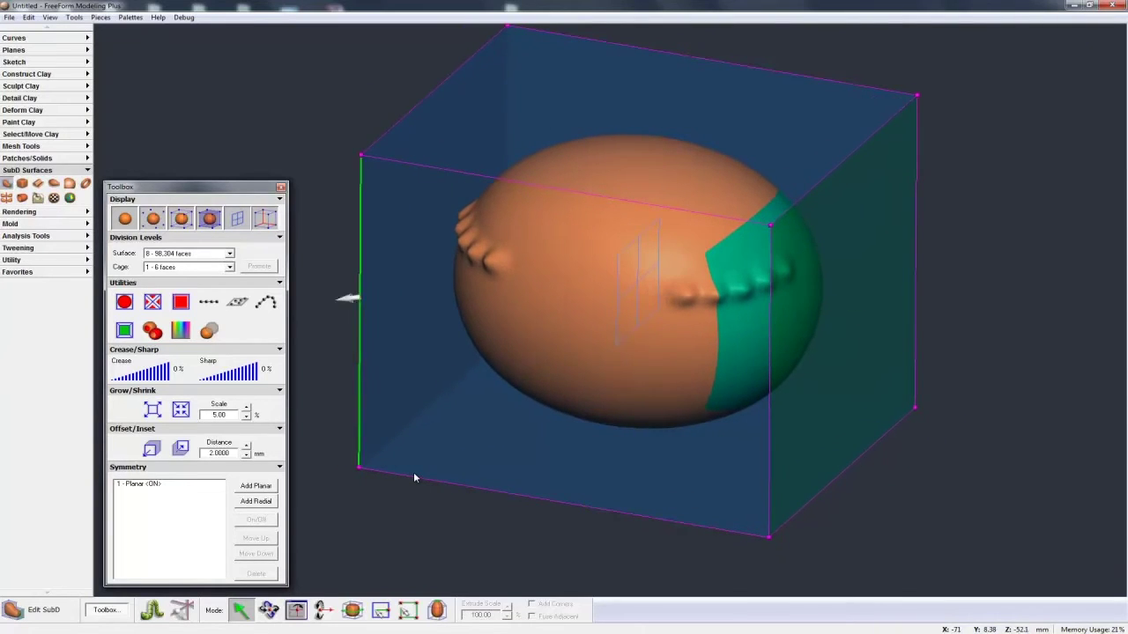
pyautogui.click(230, 267)
pyautogui.click(194, 262)
pyautogui.moveTo(519, 388); pyautogui.dragTo(576, 353, button='middle')
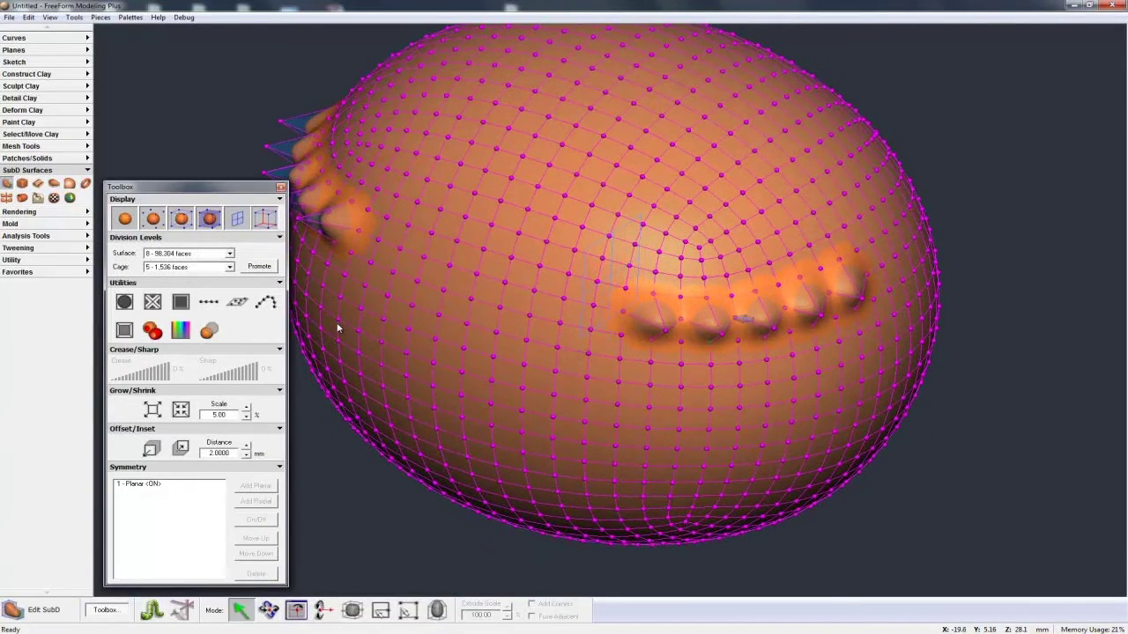
pyautogui.scroll(-4, 337, 328)
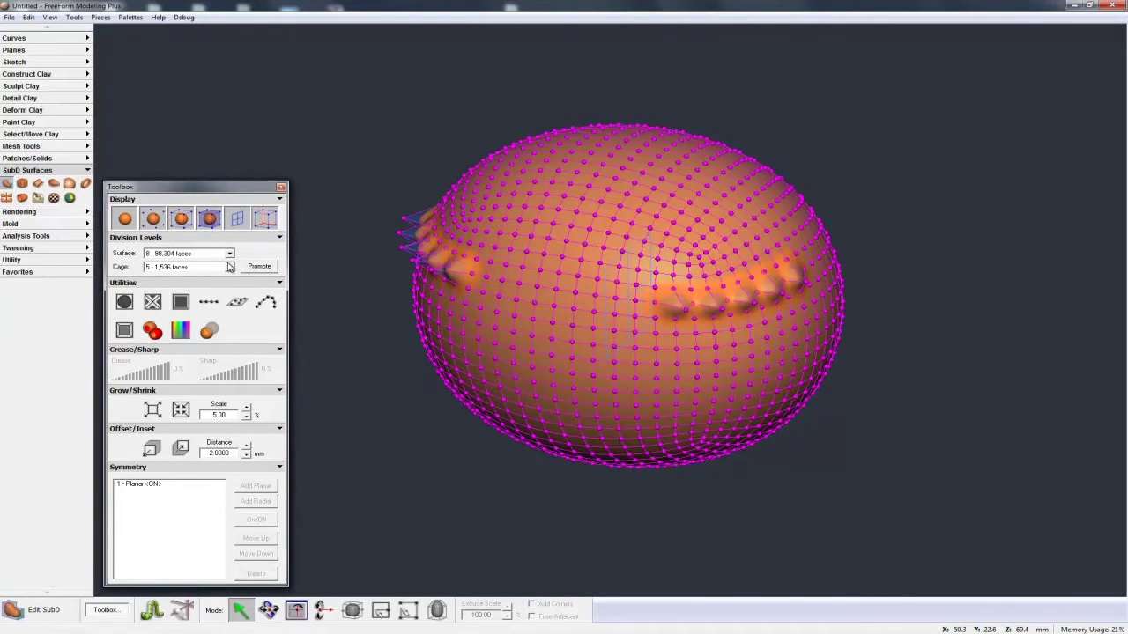
# Set the cage level to 1 - 6 faces and the surface level to 5 - 1,536 faces, and undo the edits back to the plain sphere.
pyautogui.click(229, 267)
pyautogui.click(207, 231)
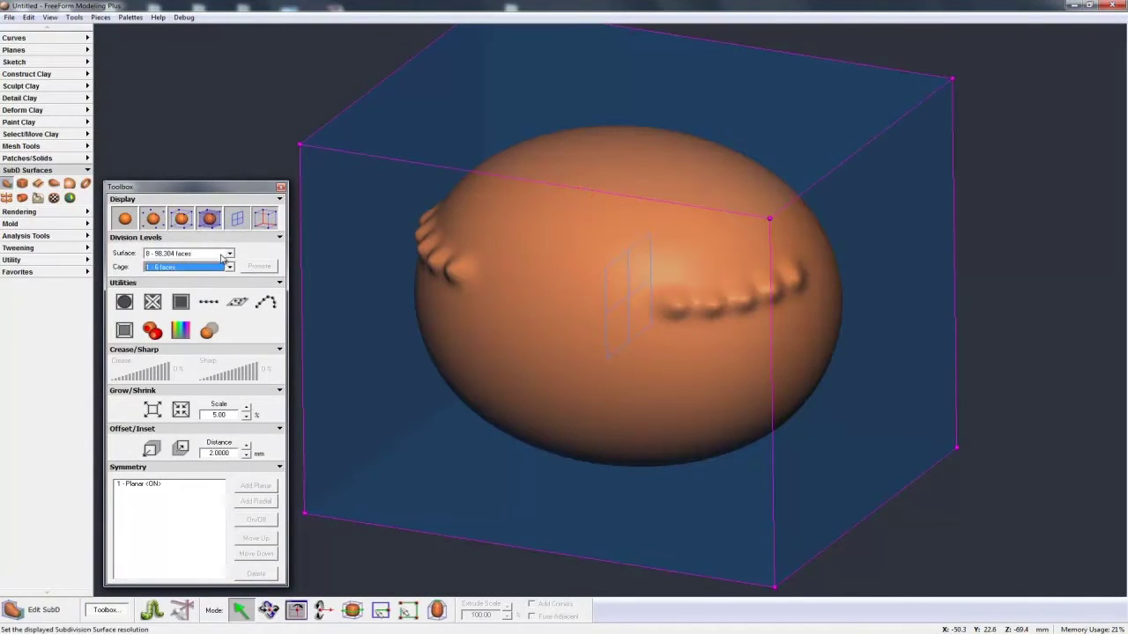
pyautogui.click(227, 254)
pyautogui.click(183, 206)
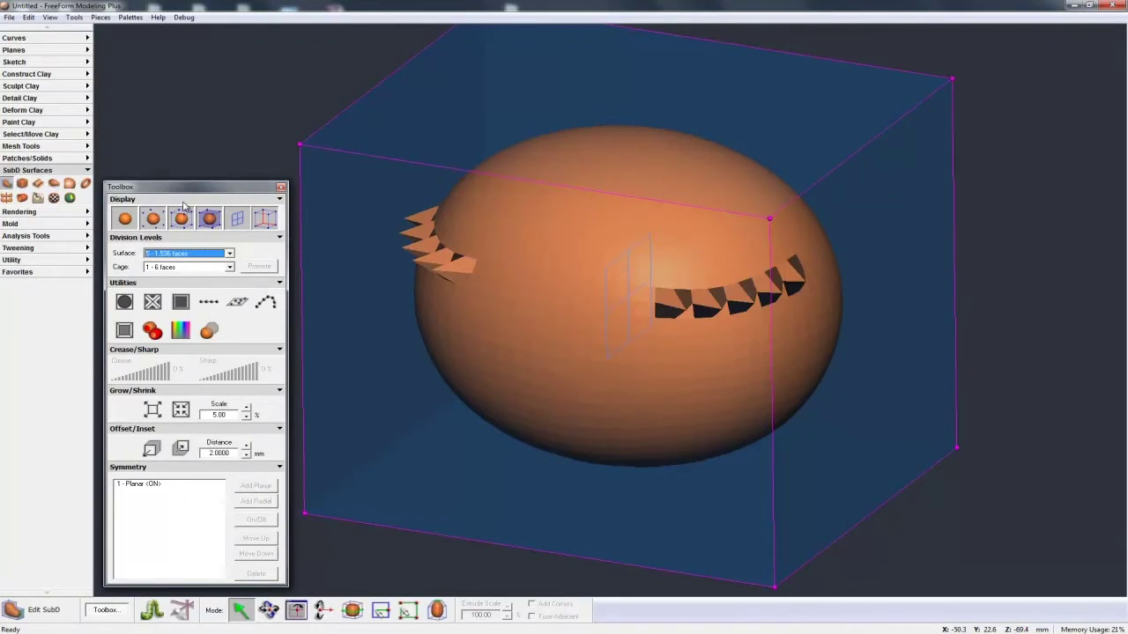
pyautogui.hotkey('ctrl', 'z')
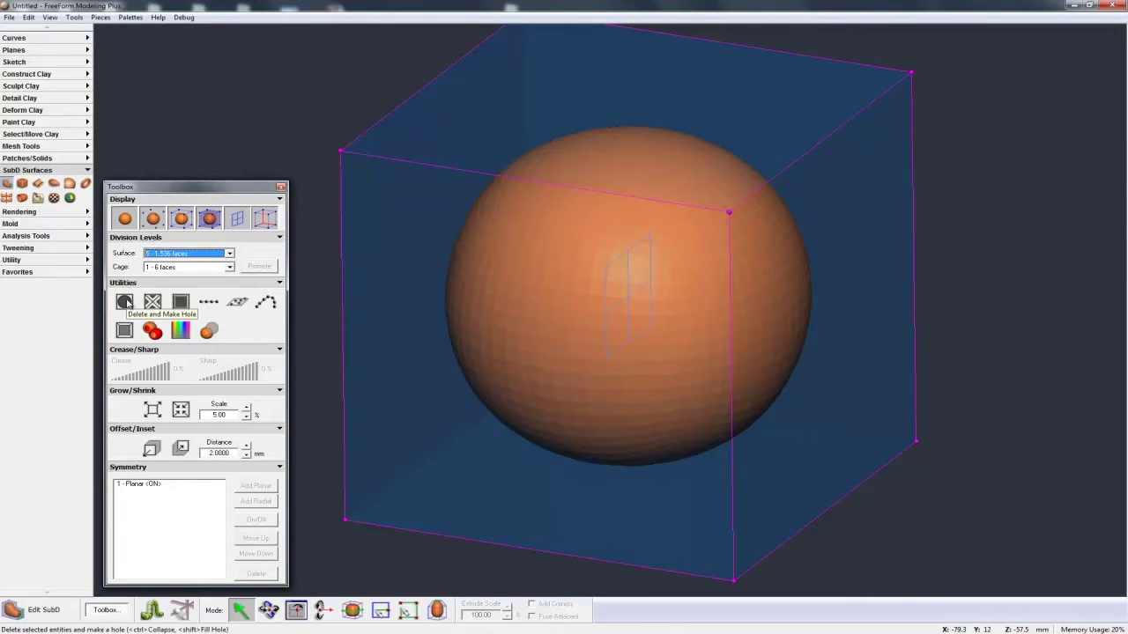
# Remove a side face of the box cage with Delete and Make Hole, inspect the open ends, and undo the deletion.
pyautogui.click(824, 292)
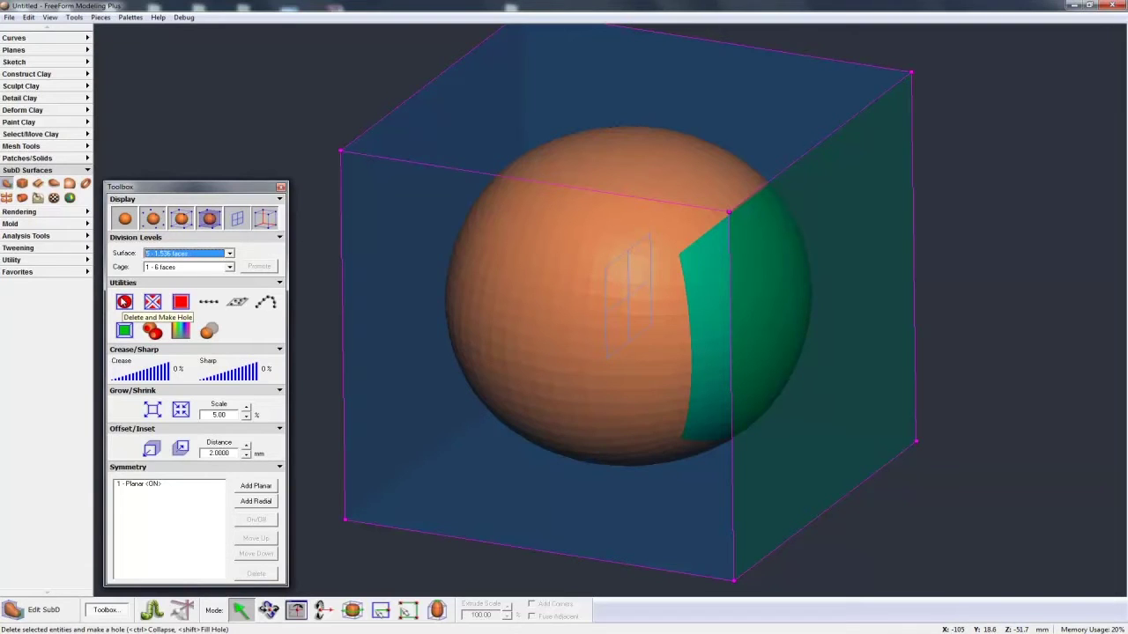
pyautogui.click(124, 302)
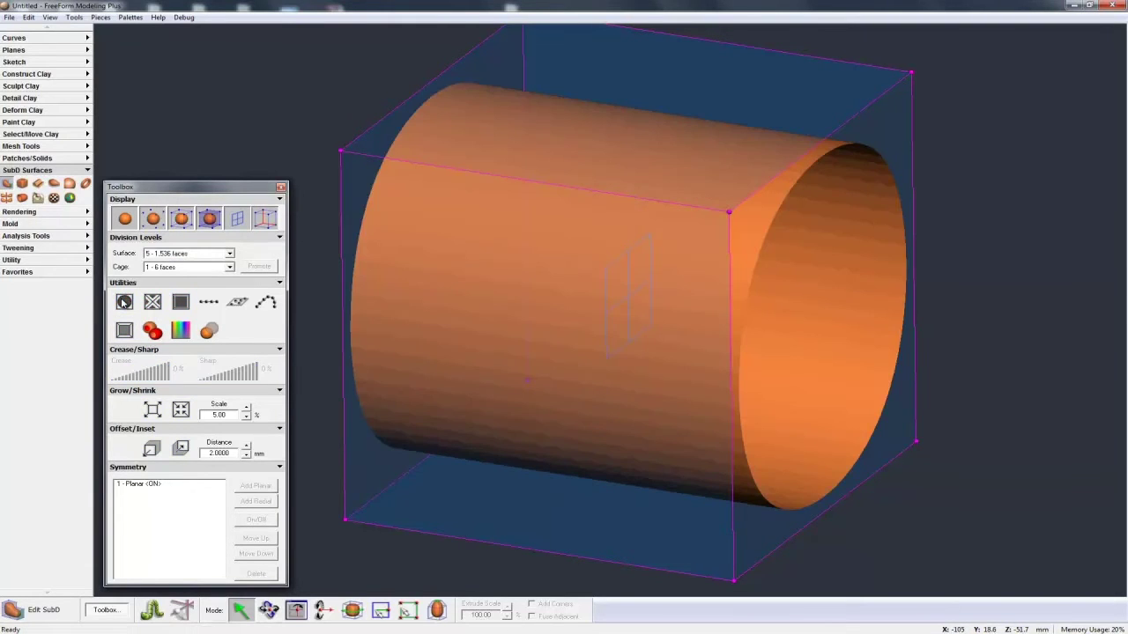
pyautogui.moveTo(647, 465); pyautogui.dragTo(599, 480, button='middle')
pyautogui.moveTo(333, 464); pyautogui.dragTo(332, 464, button='middle')
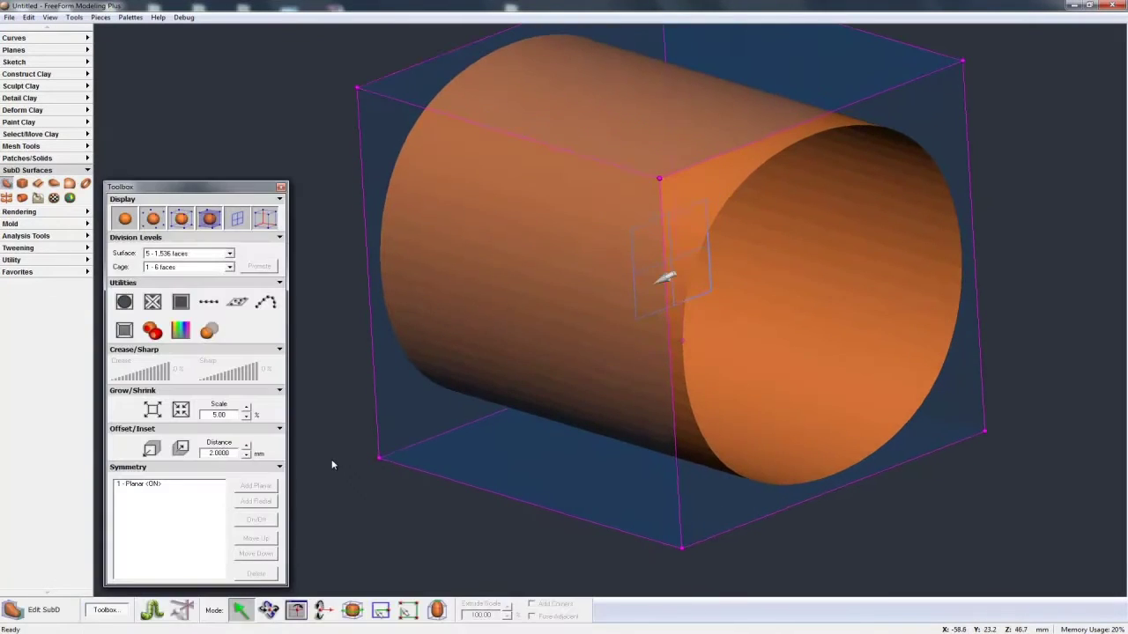
pyautogui.press('Escape')
pyautogui.press('space')
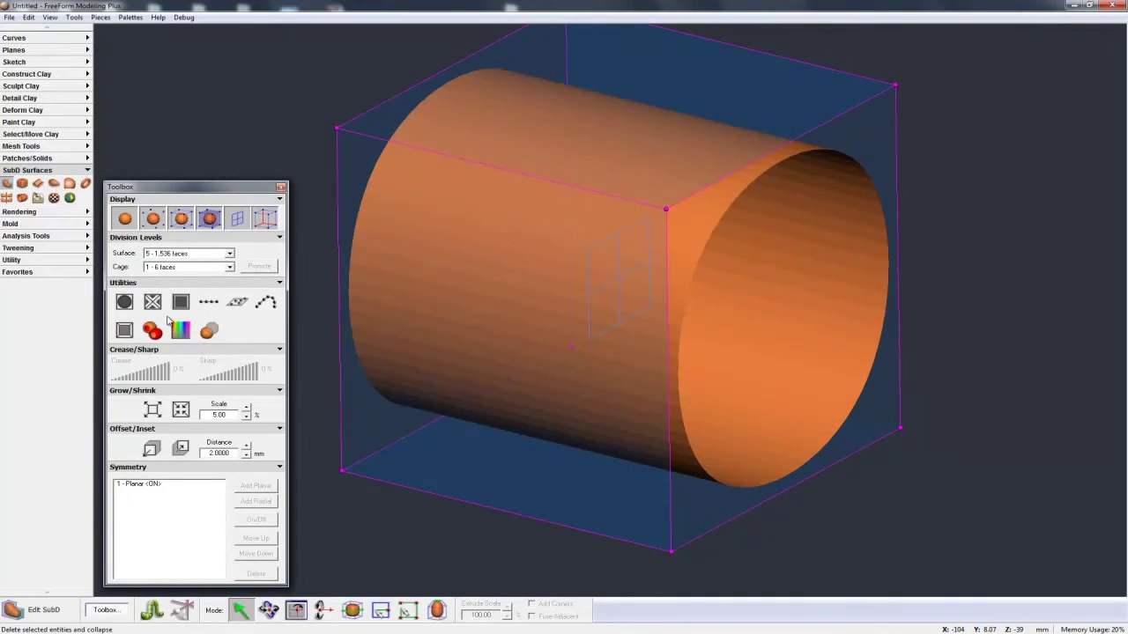
pyautogui.hotkey('ctrl', 'z')
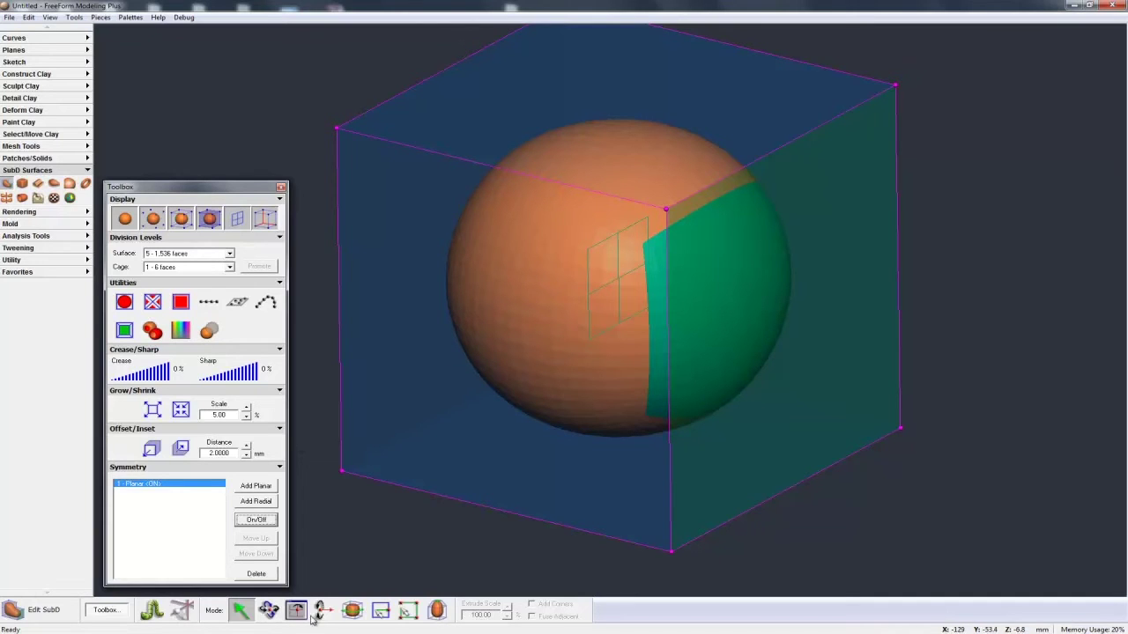
# Cut a mirrored edge loop into the cage, remove the selected side face with Delete and Collapse, and undo both edits.
pyautogui.click(351, 609)
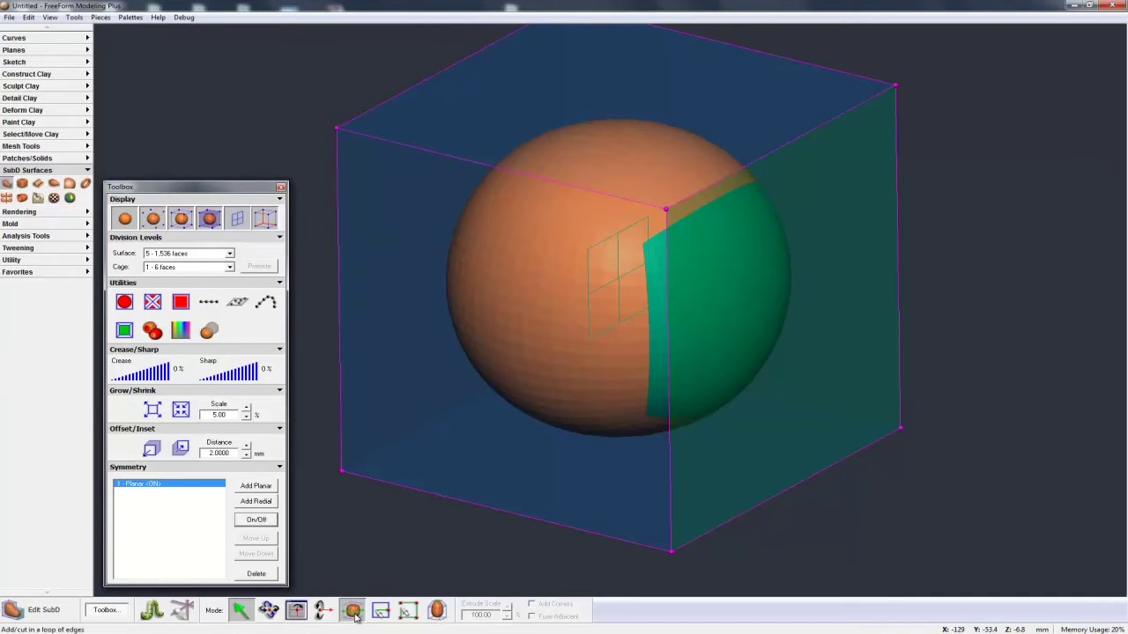
pyautogui.click(571, 521)
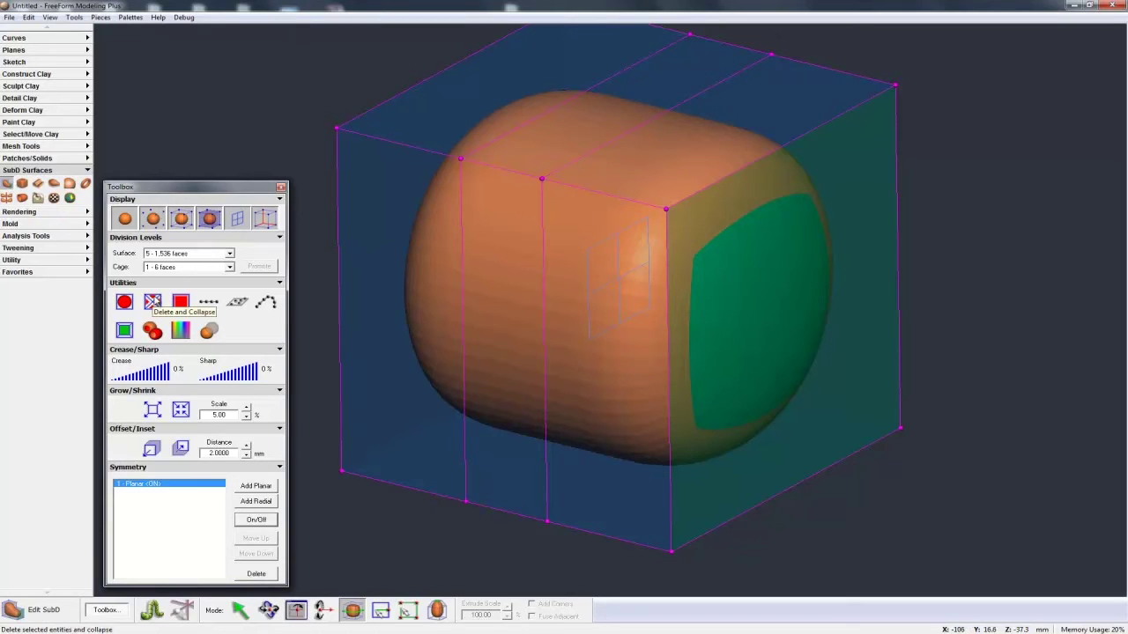
pyautogui.click(153, 302)
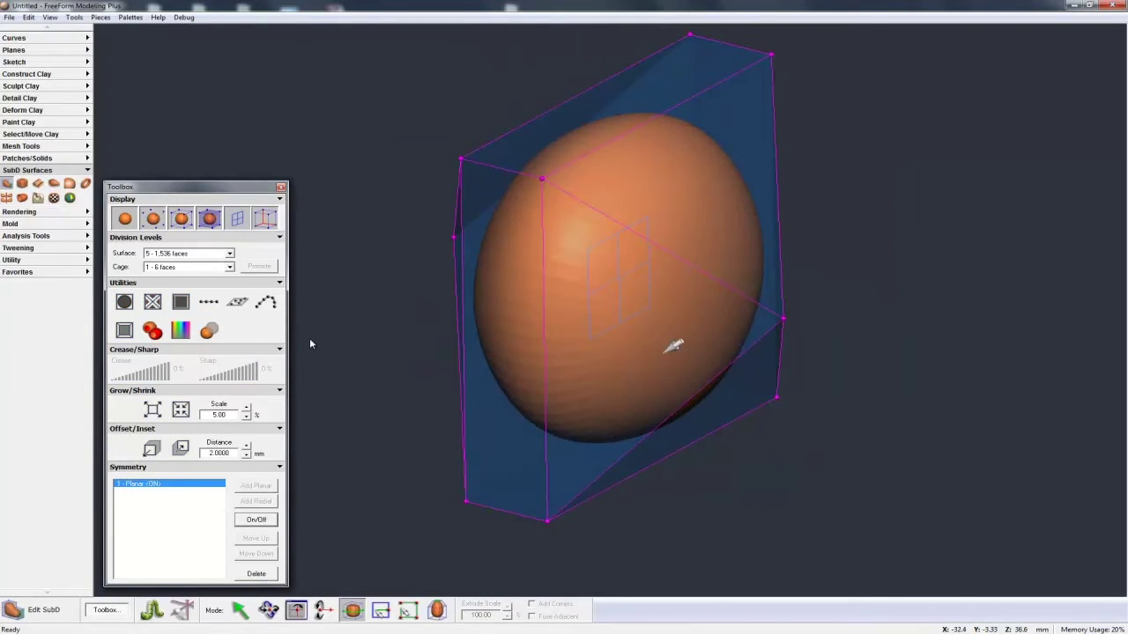
pyautogui.press('space')
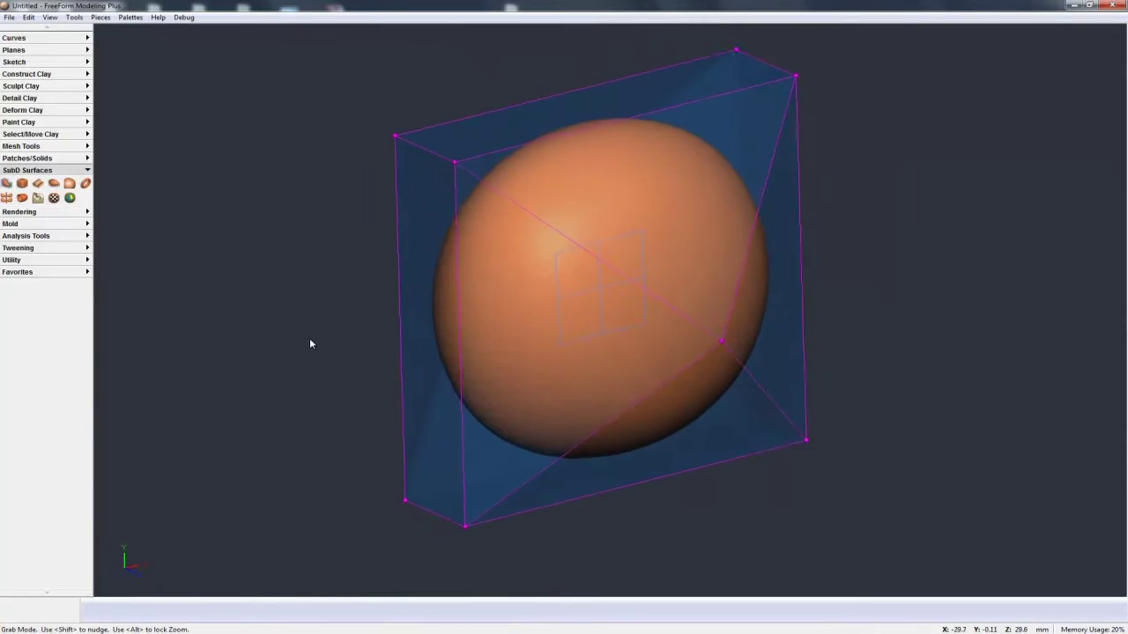
pyautogui.press('Escape')
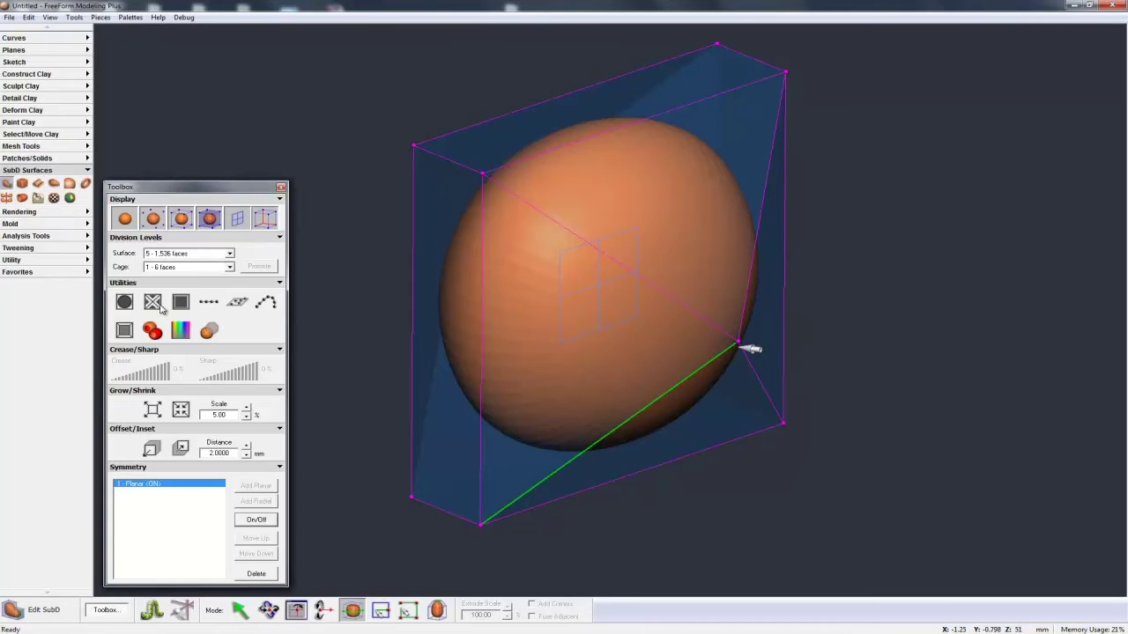
pyautogui.press('Escape')
pyautogui.press('Escape')
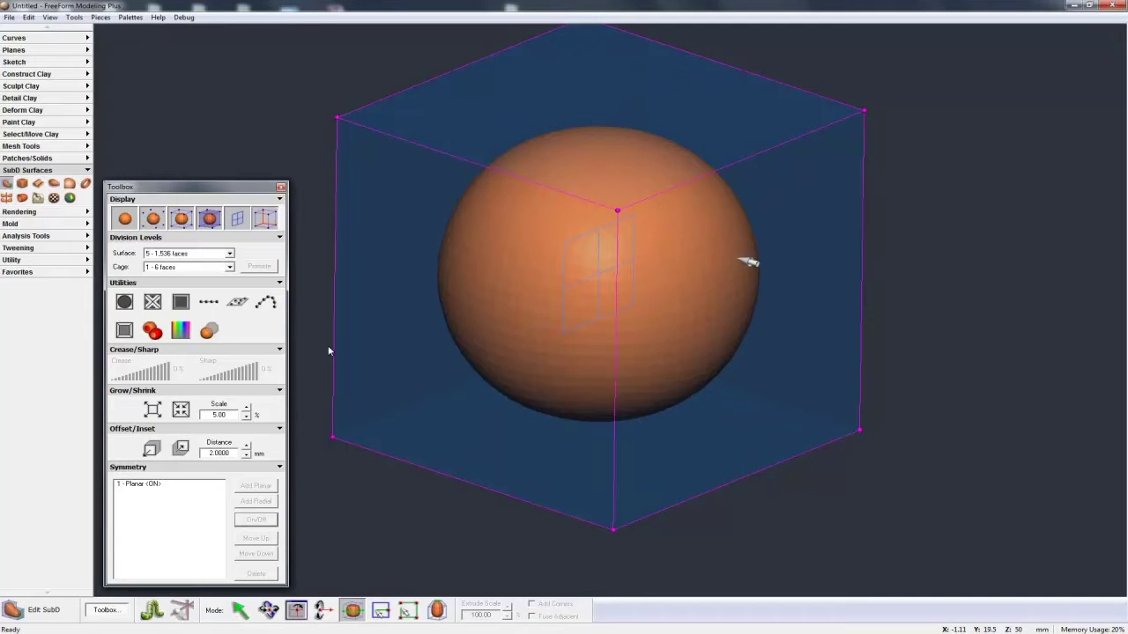
# Apply Delete and Collapse to a side face of the undivided box cage, and undo it.
pyautogui.click(240, 610)
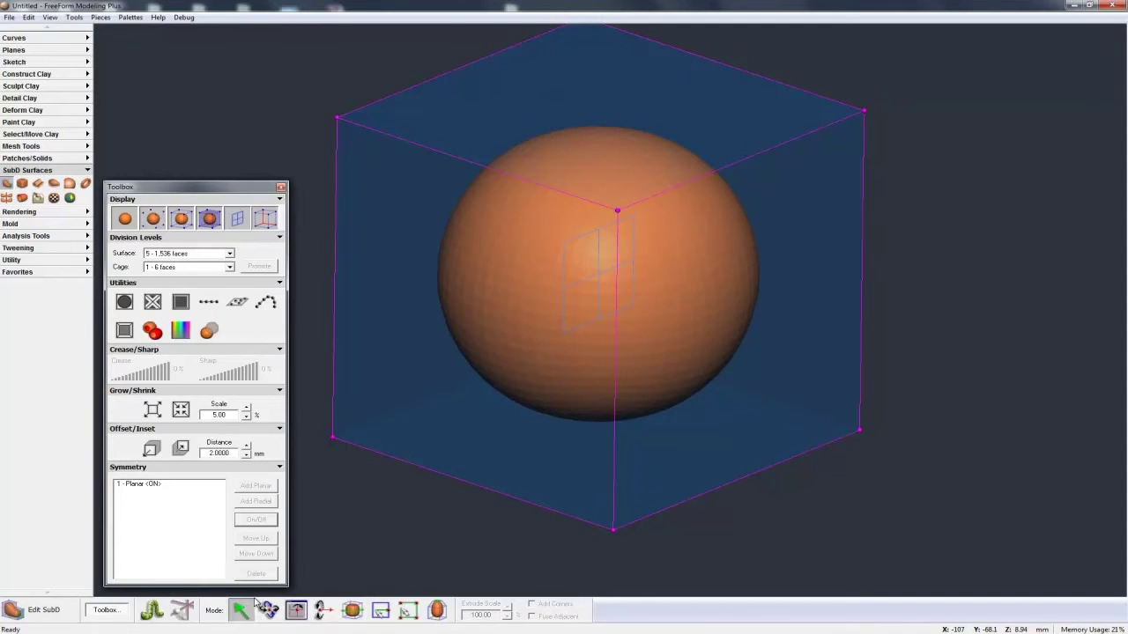
pyautogui.click(736, 285)
pyautogui.click(153, 304)
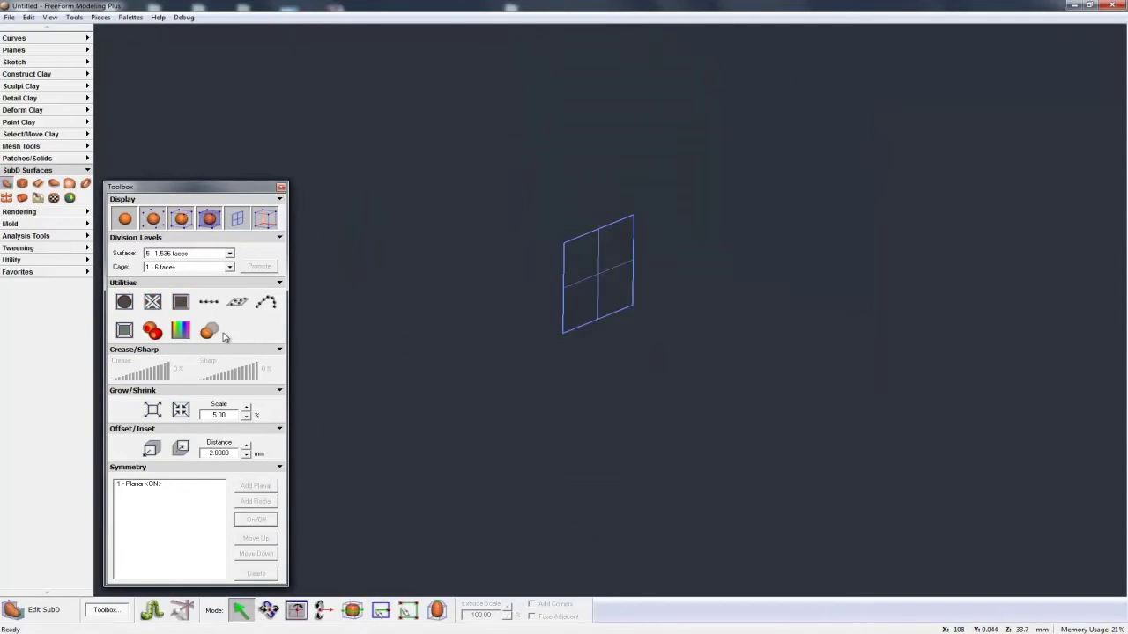
pyautogui.hotkey('ctrl', 'z')
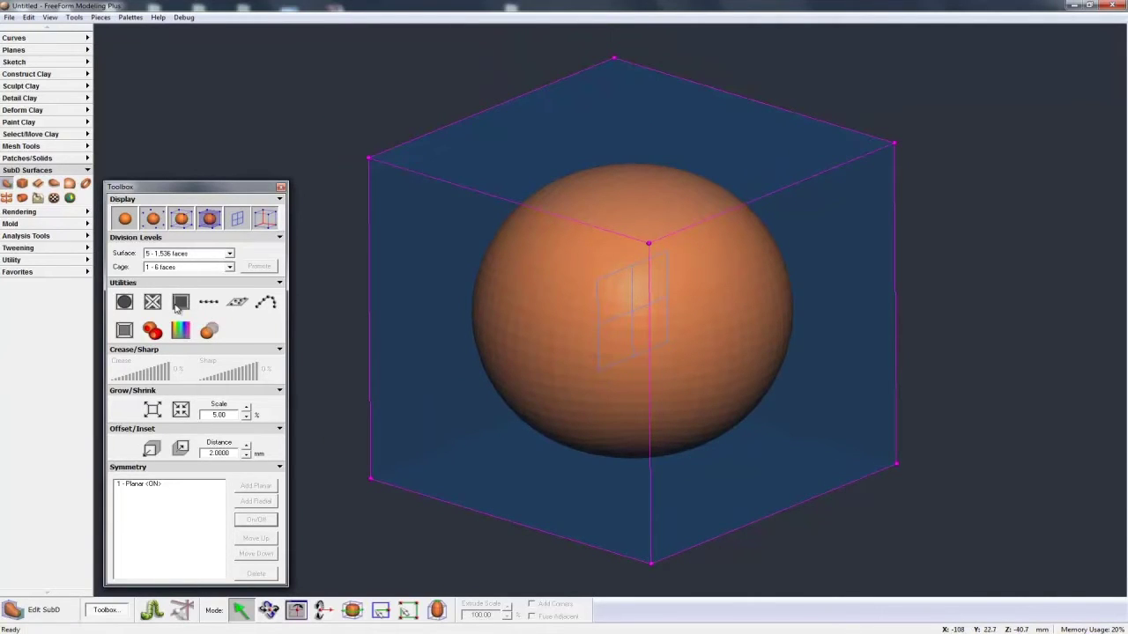
# Cut edge loops into the box cage in all three directions so that each side is divided into a three-by-three grid.
pyautogui.click(352, 610)
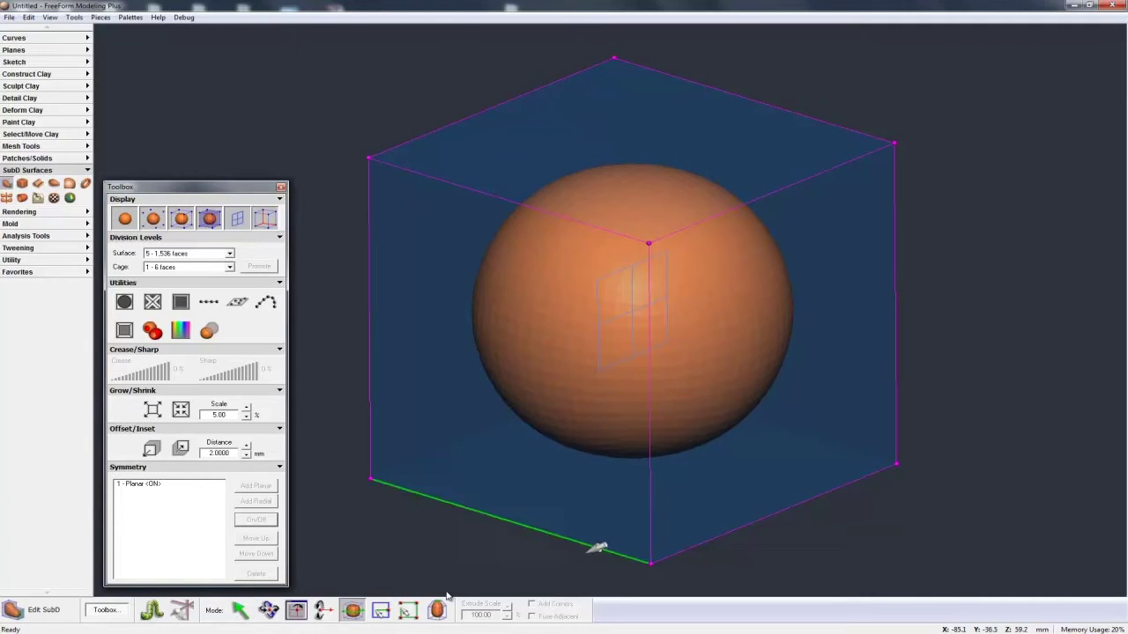
pyautogui.click(589, 539)
pyautogui.click(654, 326)
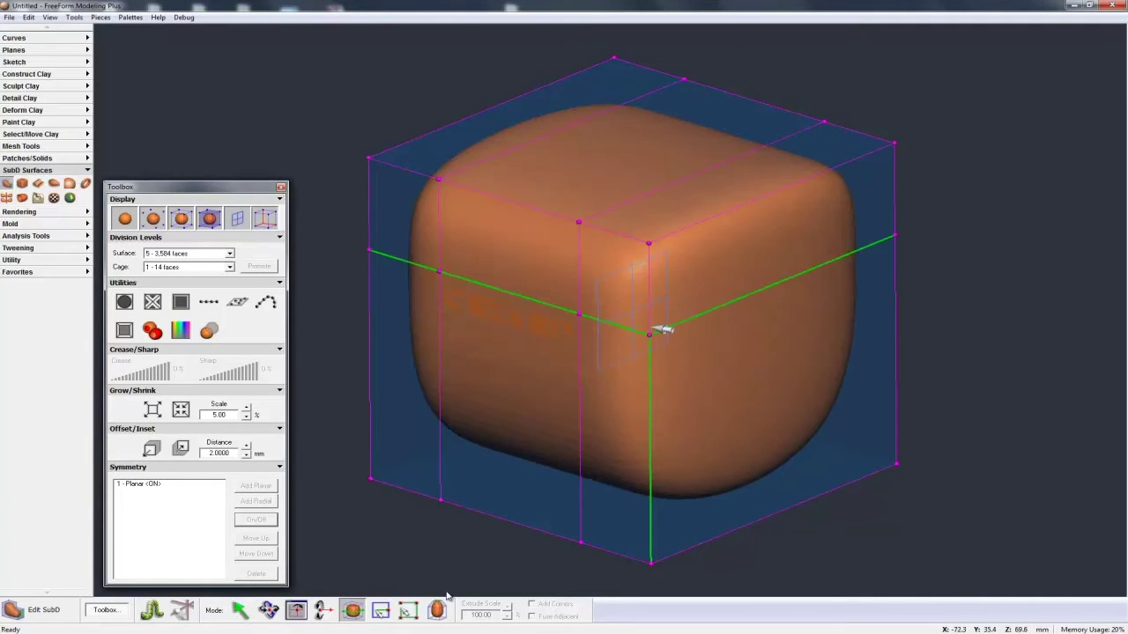
pyautogui.click(652, 433)
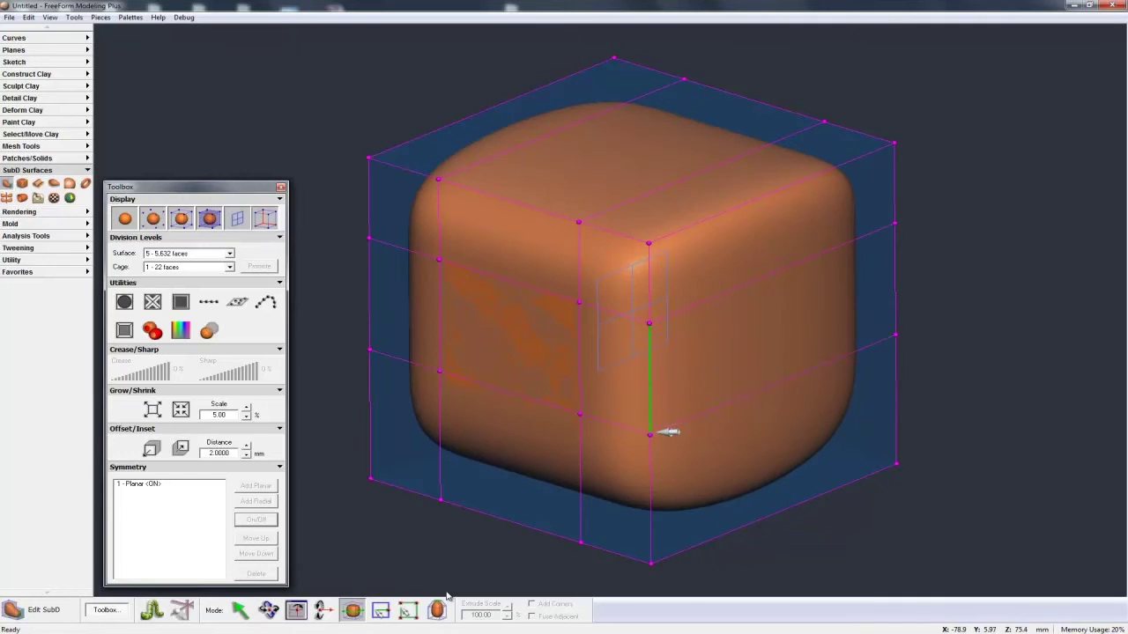
pyautogui.click(799, 186)
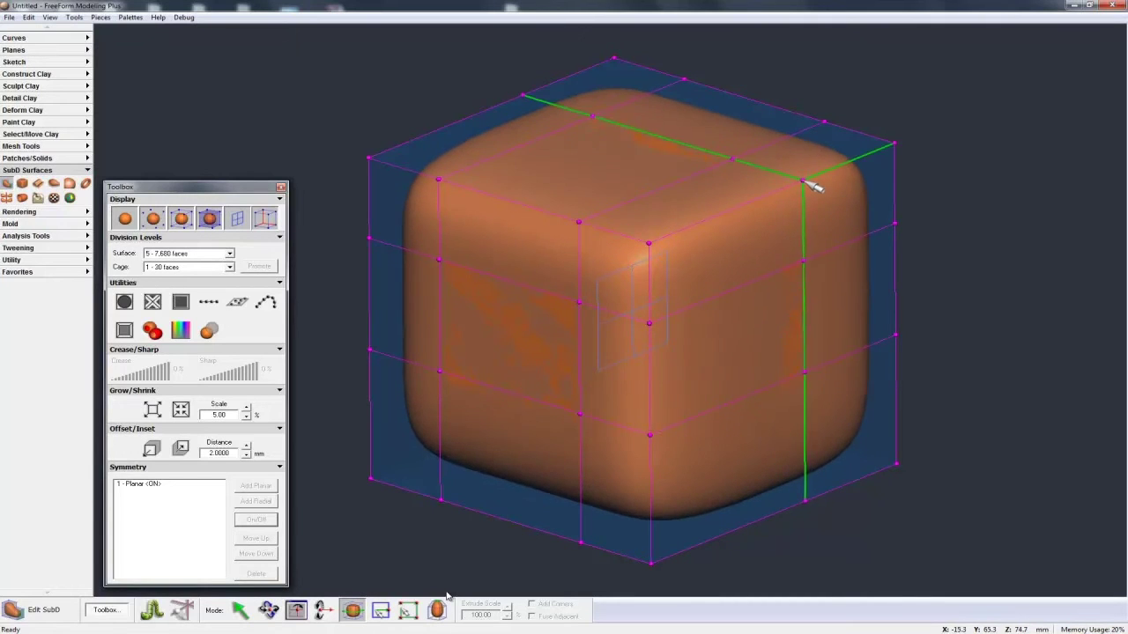
pyautogui.click(741, 216)
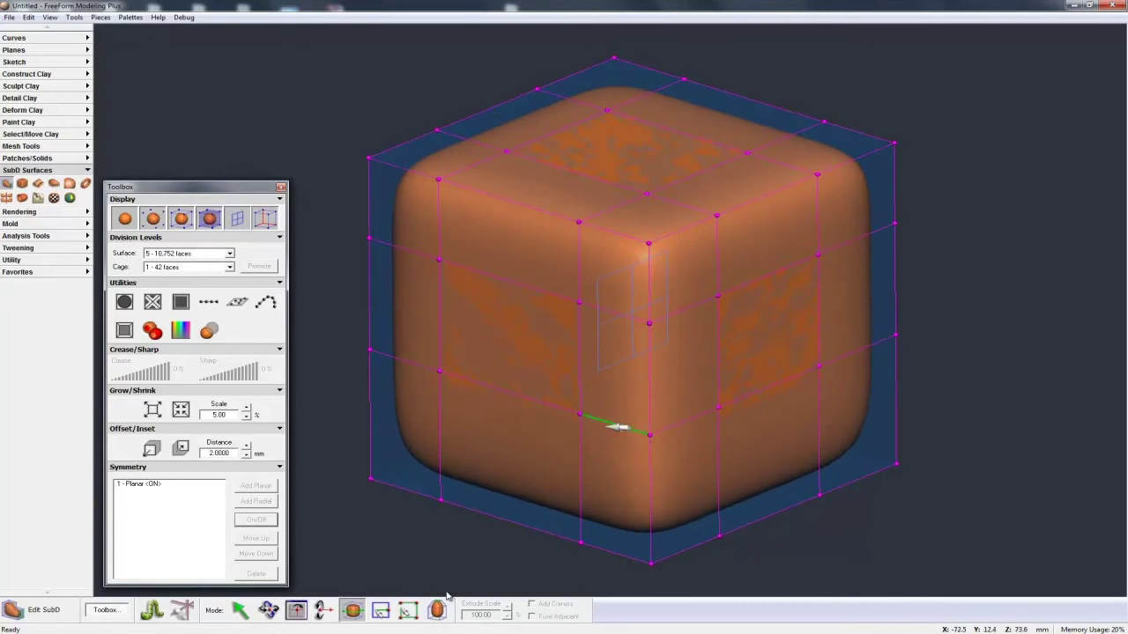
# Select the centre cage face on one side of the divided box, delete it, and inspect the opening in the surface.
pyautogui.moveTo(623, 302); pyautogui.dragTo(569, 295, button='middle')
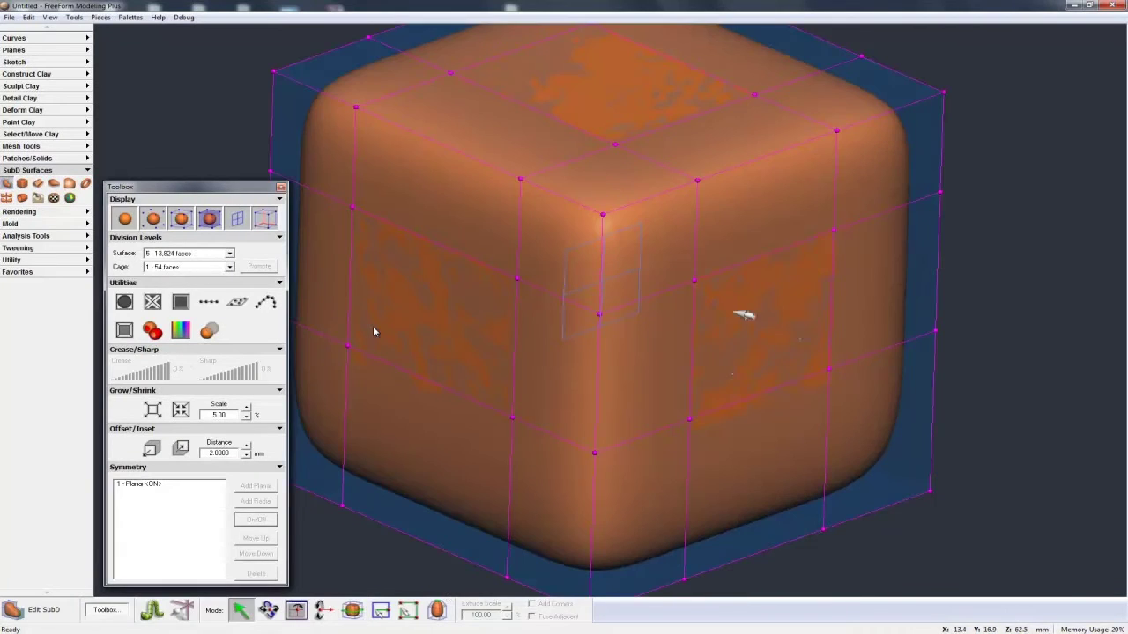
pyautogui.click(735, 314)
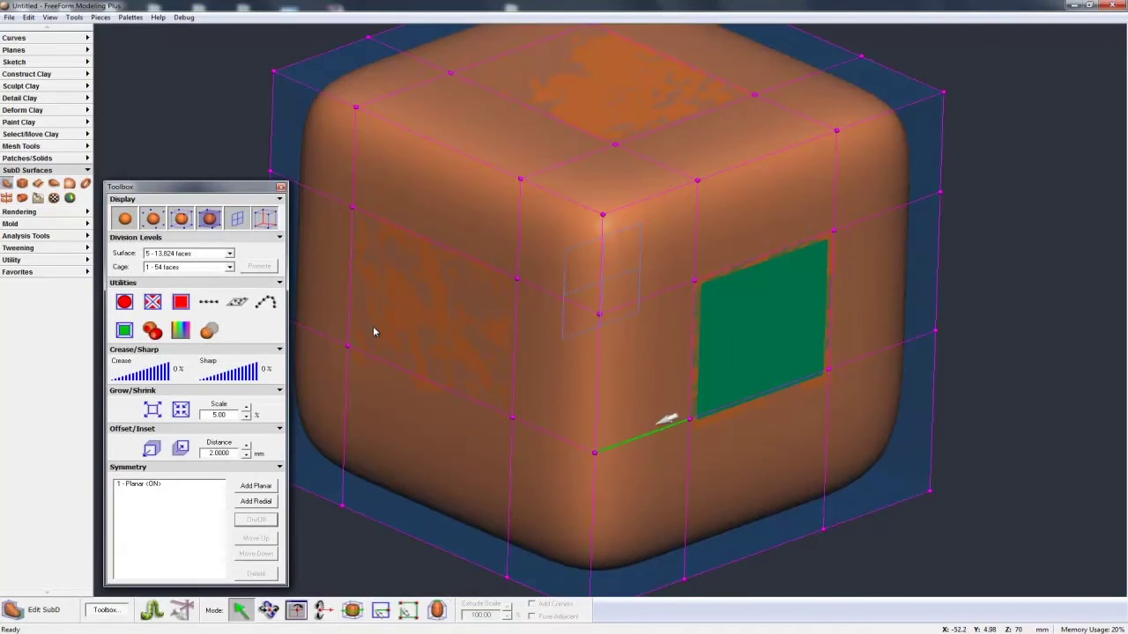
pyautogui.moveTo(666, 421); pyautogui.dragTo(677, 424, button='middle')
pyautogui.moveTo(374, 332); pyautogui.dragTo(372, 330, button='middle')
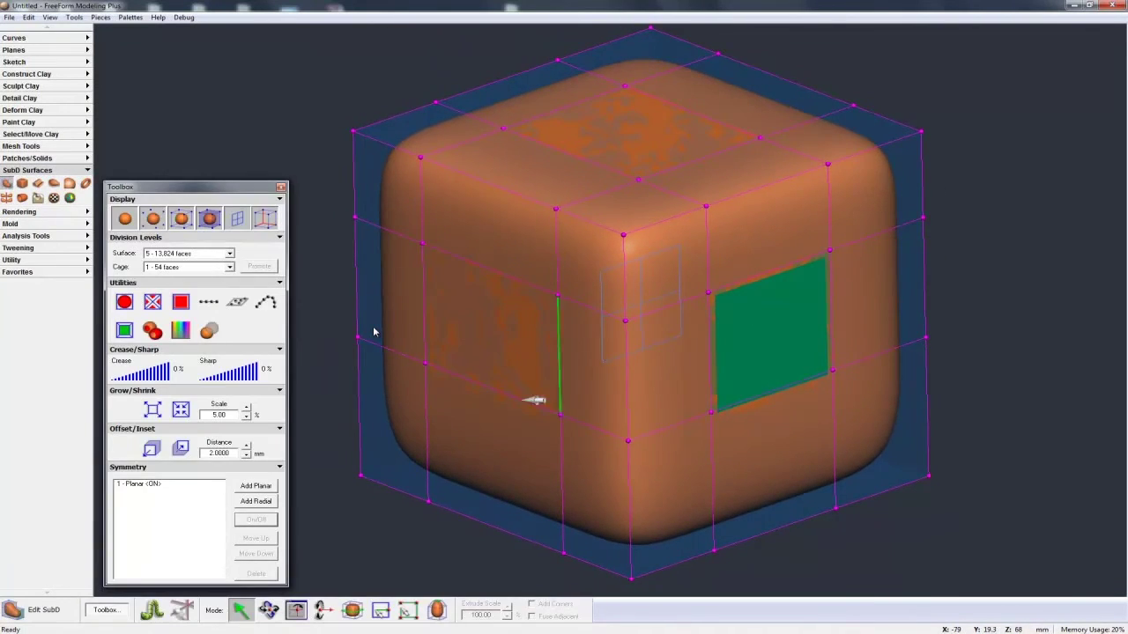
pyautogui.click(181, 303)
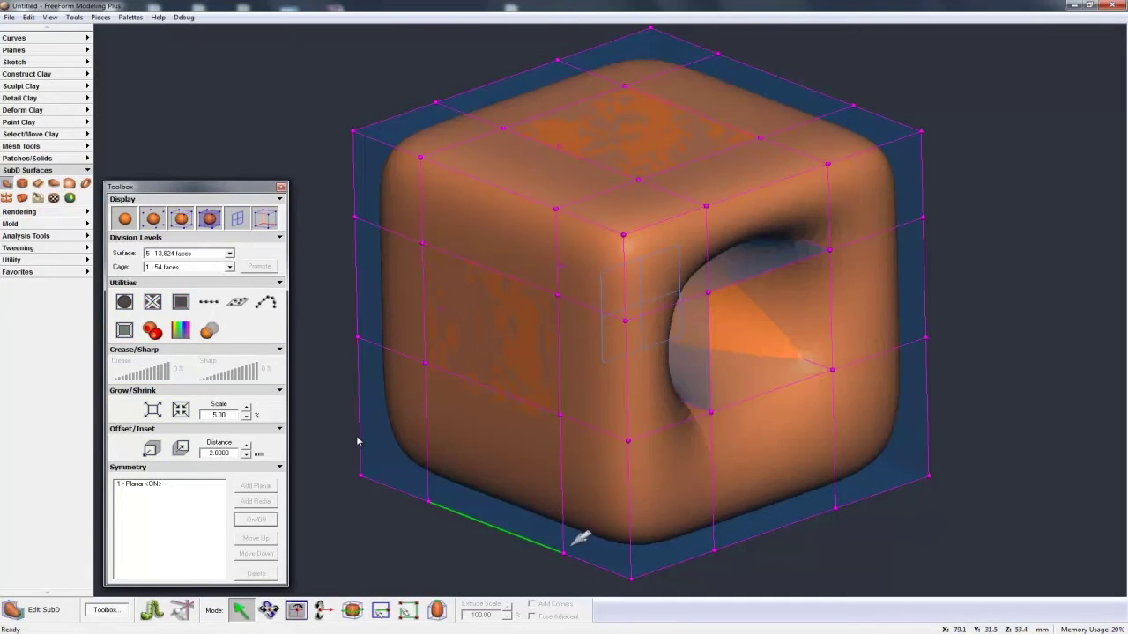
pyautogui.moveTo(357, 441); pyautogui.dragTo(358, 442, button='middle')
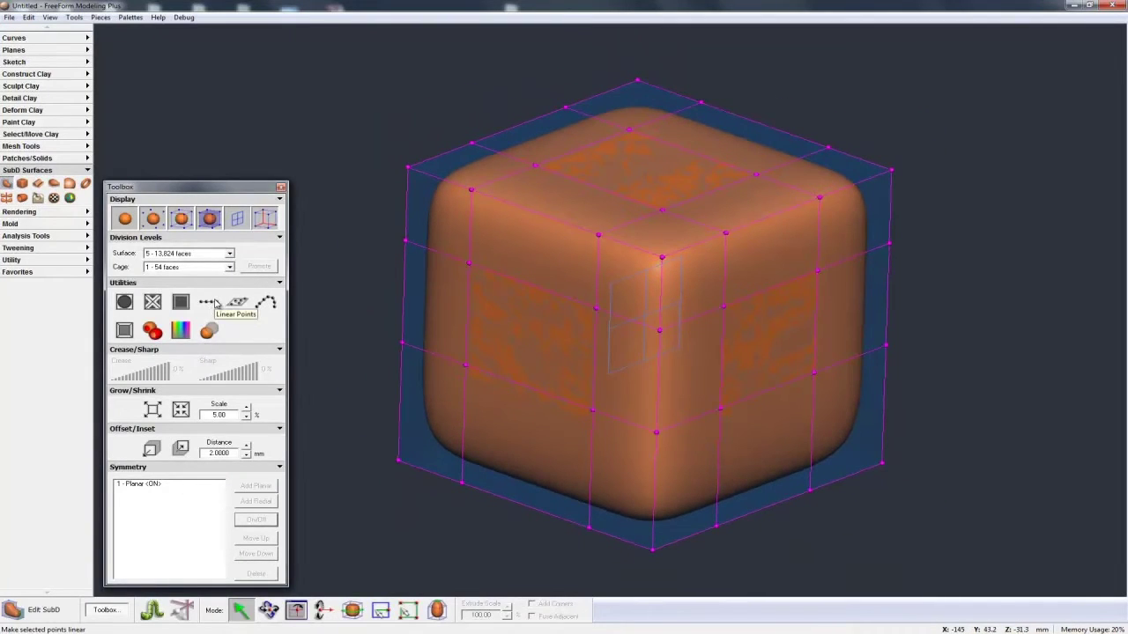
# Cut three more parallel edge loops across the top and sides of the box cage, between the existing divisions.
pyautogui.click(214, 304)
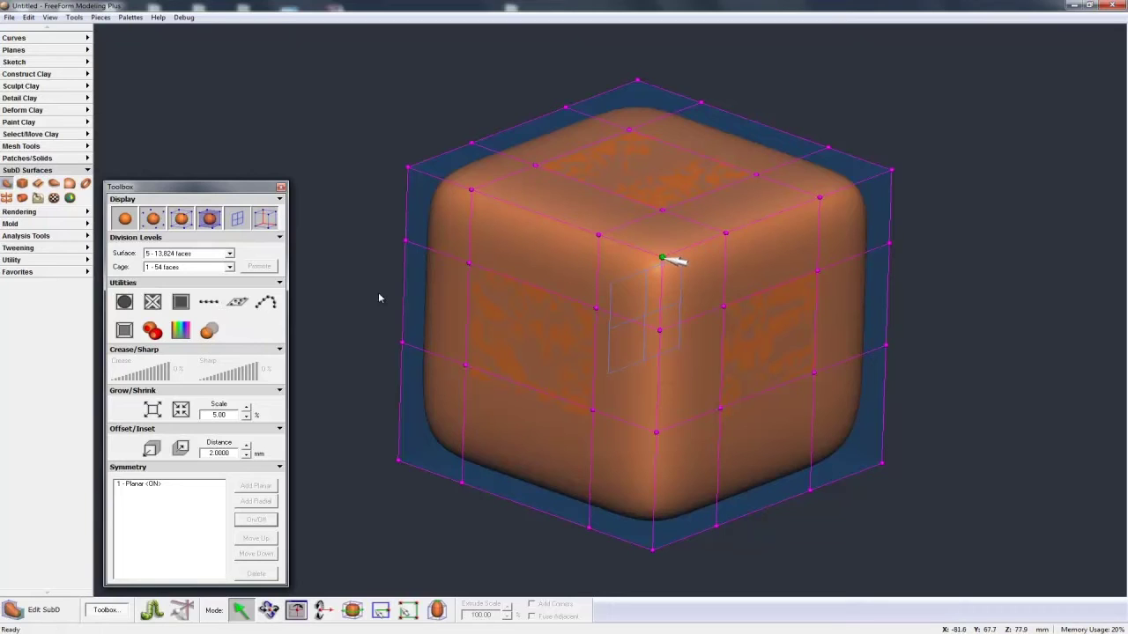
pyautogui.click(352, 609)
pyautogui.click(765, 220)
pyautogui.click(859, 184)
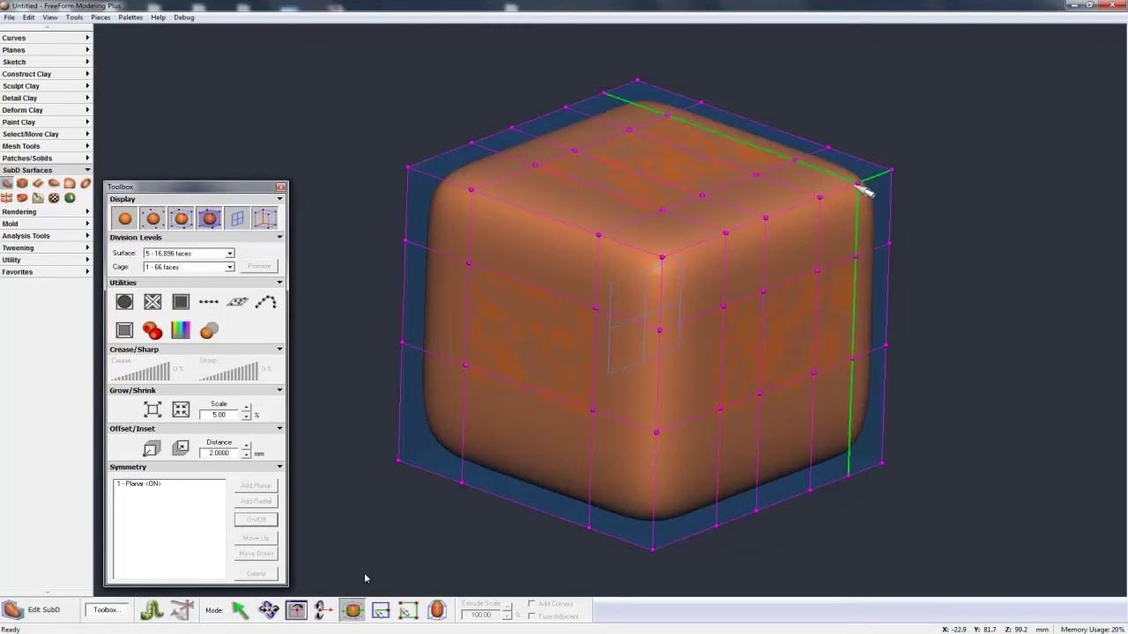
pyautogui.click(702, 250)
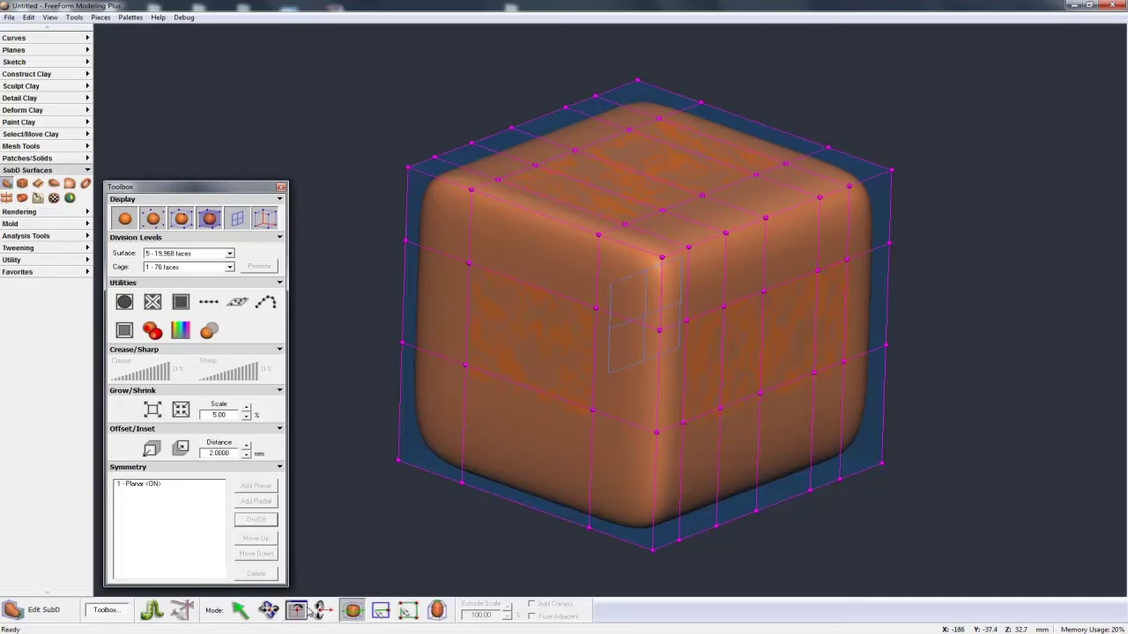
# Move several cage points along one upper edge out of line to make the row uneven.
pyautogui.click(241, 612)
pyautogui.click(689, 248)
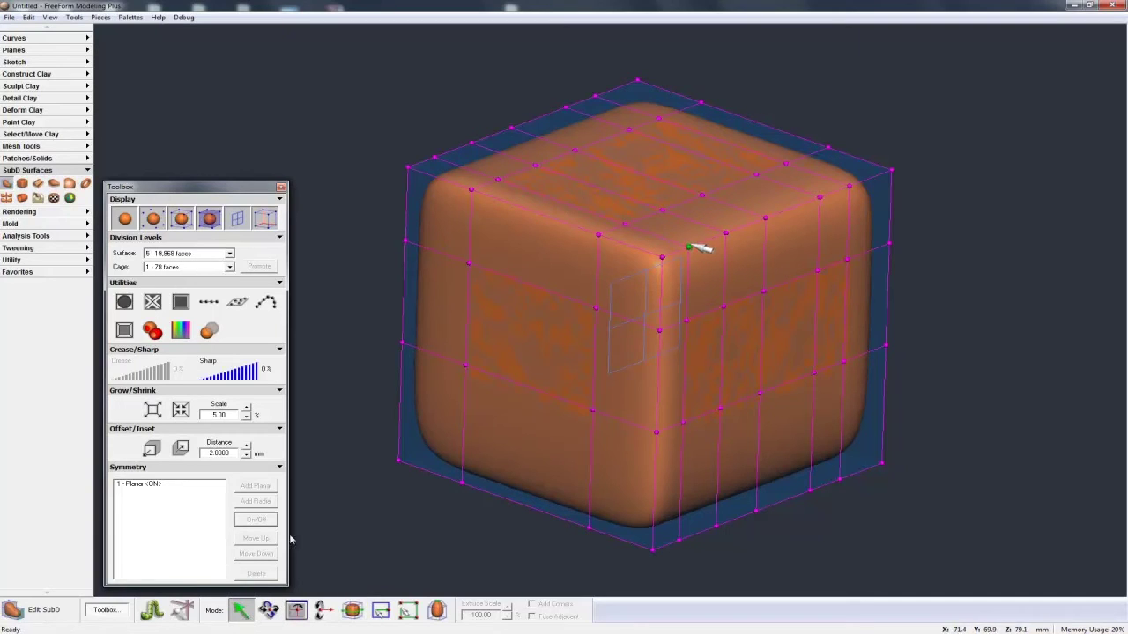
pyautogui.moveTo(689, 247); pyautogui.dragTo(844, 199)
pyautogui.keyDown('shift'); pyautogui.click(765, 217); pyautogui.keyUp('shift')
pyautogui.keyDown('shift'); pyautogui.click(819, 198); pyautogui.keyUp('shift')
pyautogui.keyDown('shift'); pyautogui.click(849, 188); pyautogui.keyUp('shift')
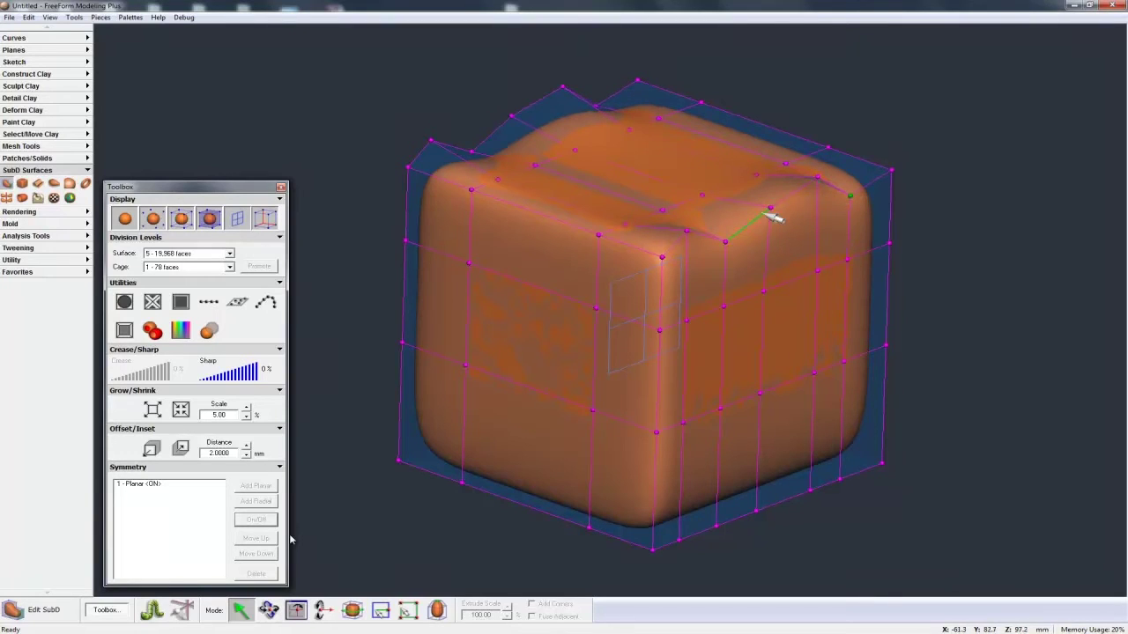
# Select the whole row of cage points along the uneven upper edge, apply Linear Points, and undo the alignment.
pyautogui.keyDown('shift'); pyautogui.click(662, 257); pyautogui.keyUp('shift')
pyautogui.keyDown('shift'); pyautogui.click(686, 230); pyautogui.keyUp('shift')
pyautogui.keyDown('shift'); pyautogui.click(657, 431); pyautogui.keyUp('shift')
pyautogui.moveTo(659, 423); pyautogui.dragTo(665, 555, button='middle')
pyautogui.moveTo(712, 329); pyautogui.dragTo(647, 224)
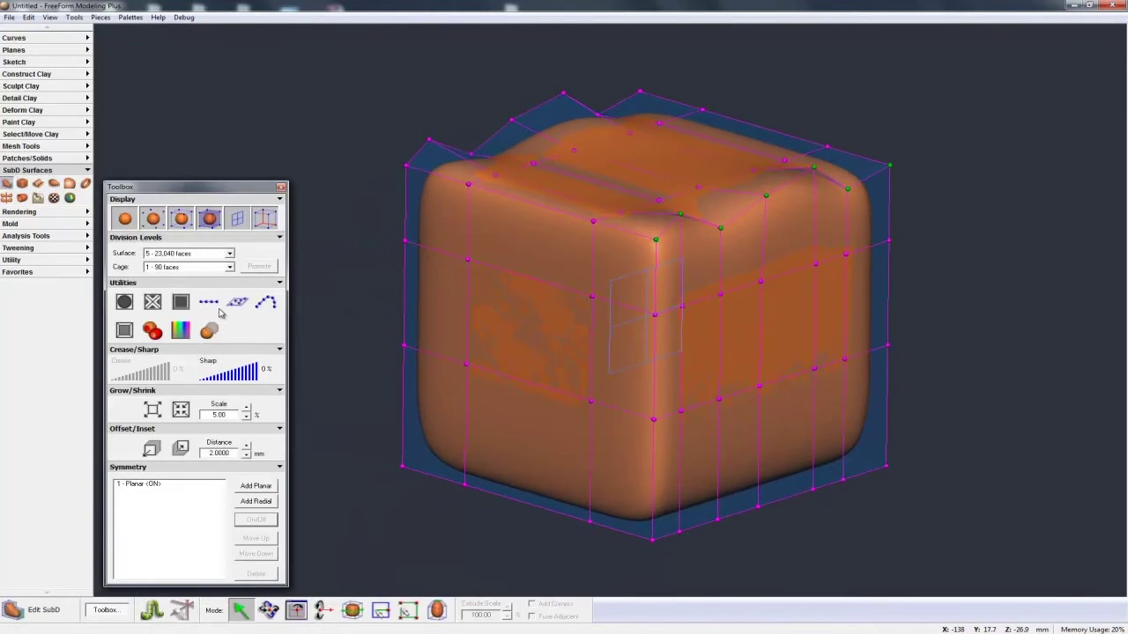
pyautogui.click(209, 303)
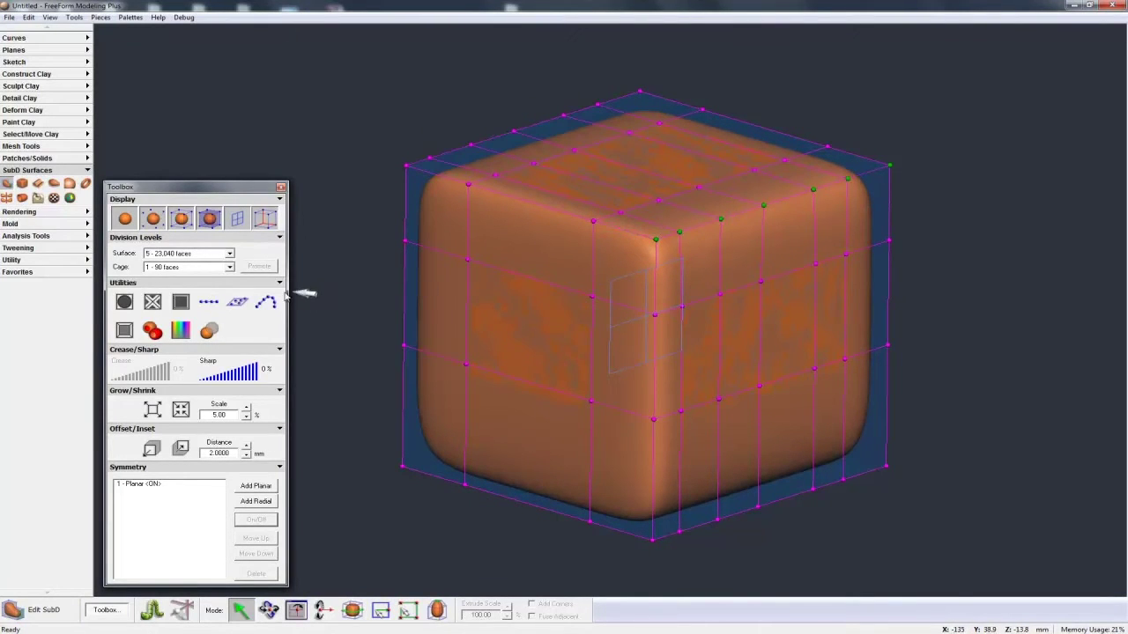
pyautogui.click(219, 305)
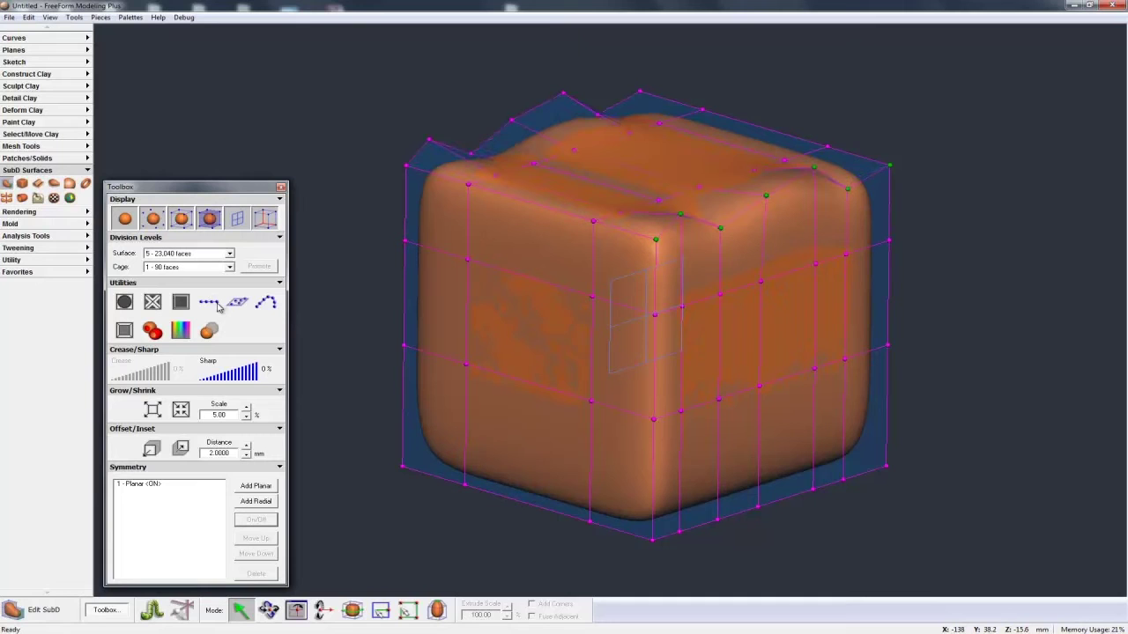
# Apply Planar Points to the selected row of cage points and inspect its alignment from the end and at an angle.
pyautogui.click(246, 305)
pyautogui.press('space')
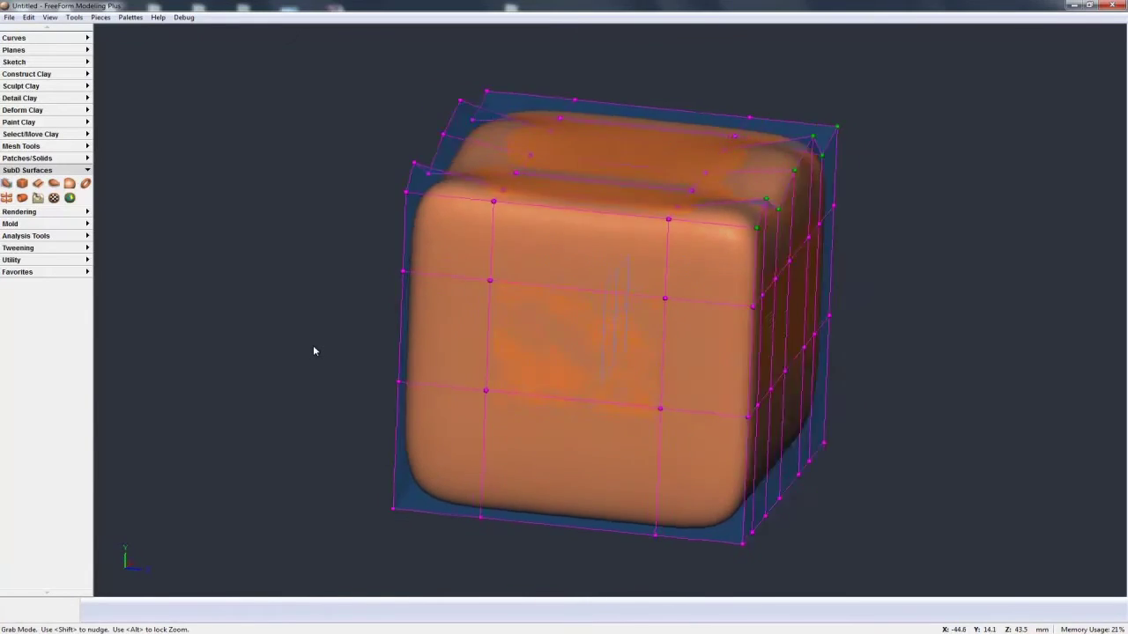
pyautogui.press('Escape')
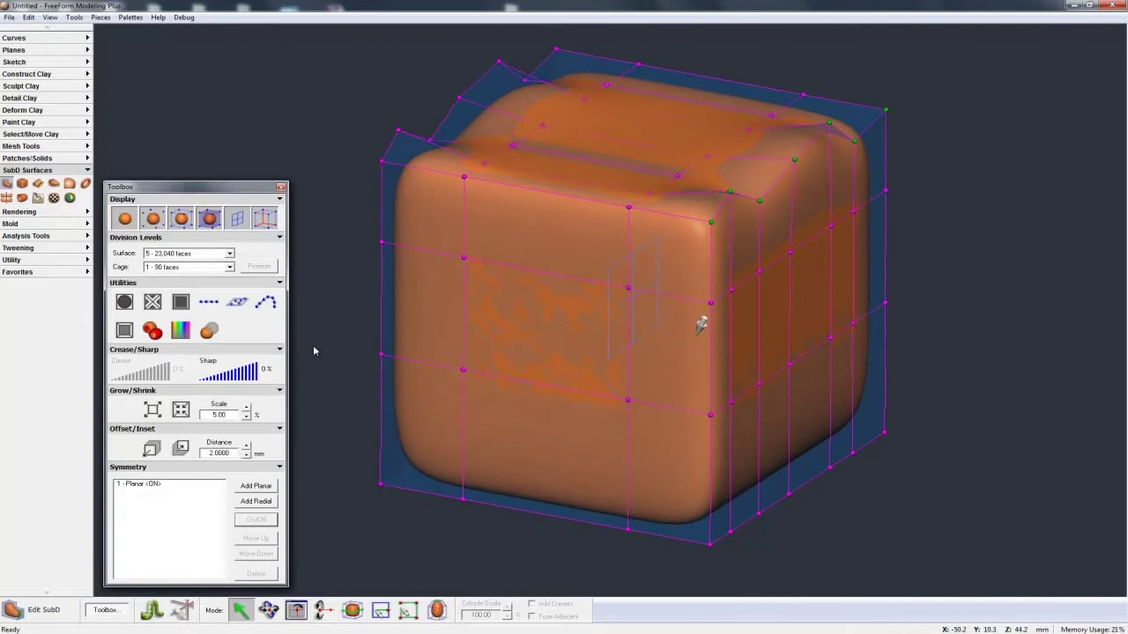
pyautogui.press('space')
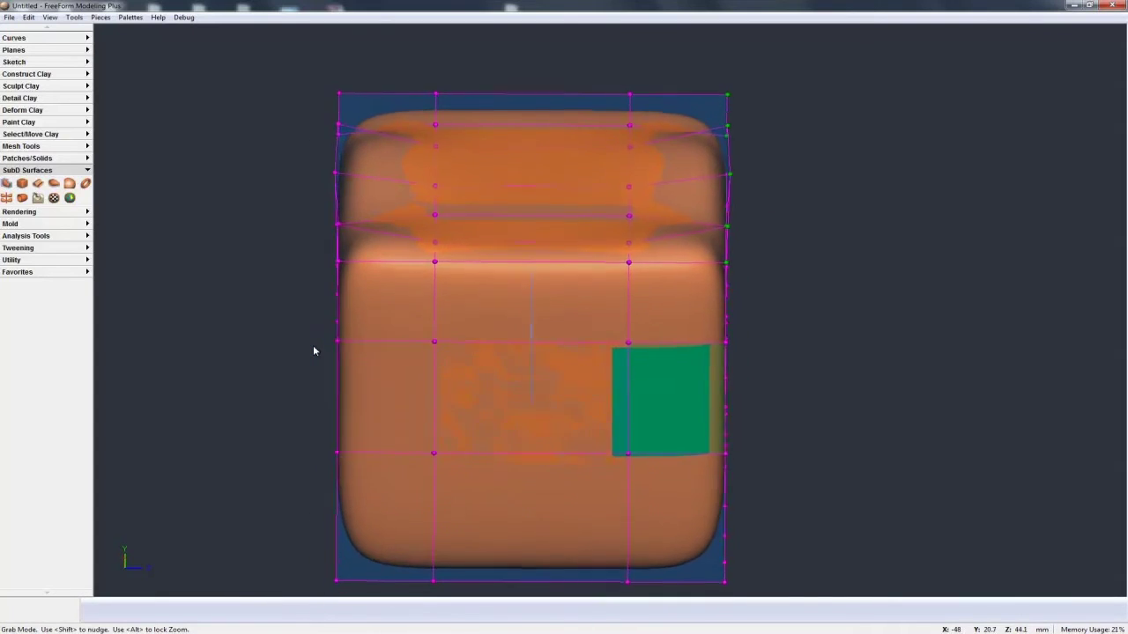
pyautogui.press('Escape')
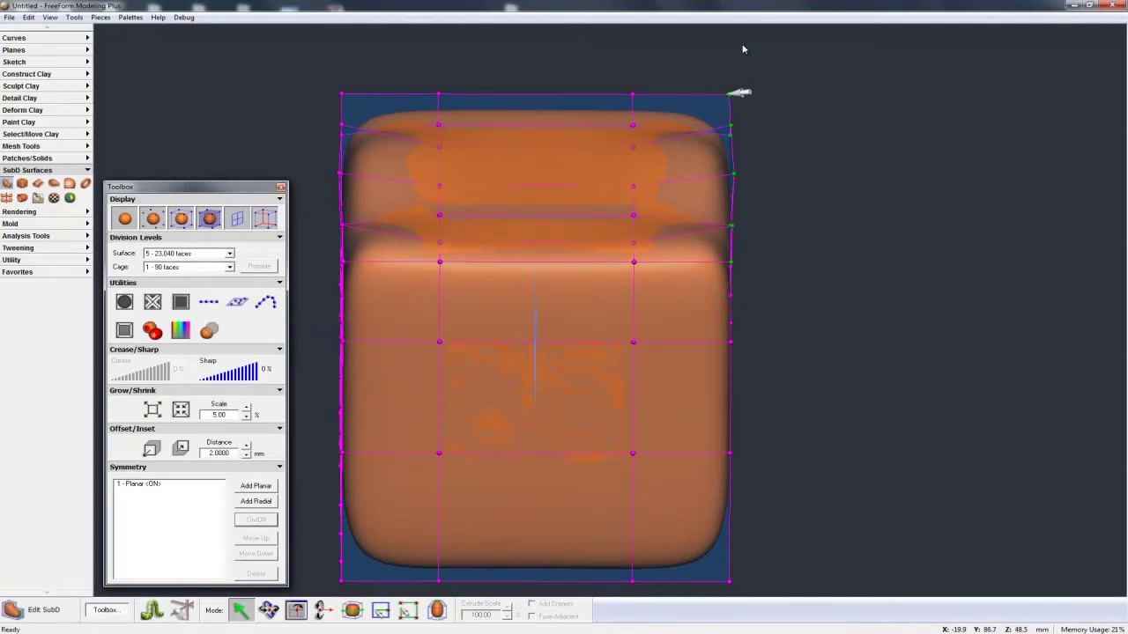
pyautogui.press('space')
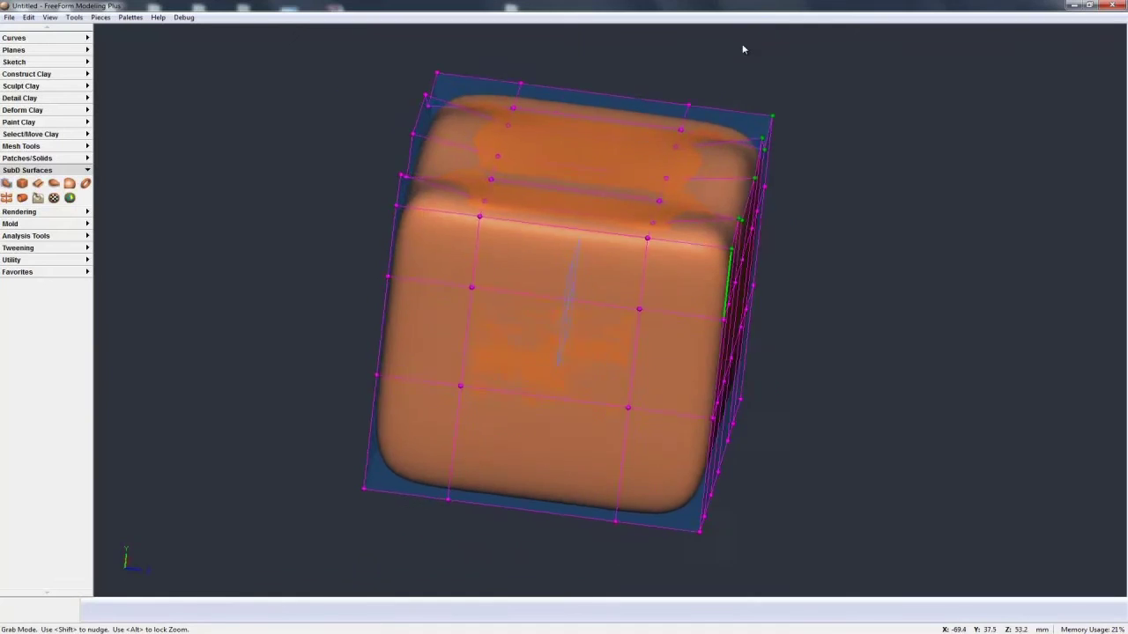
pyautogui.press('Escape')
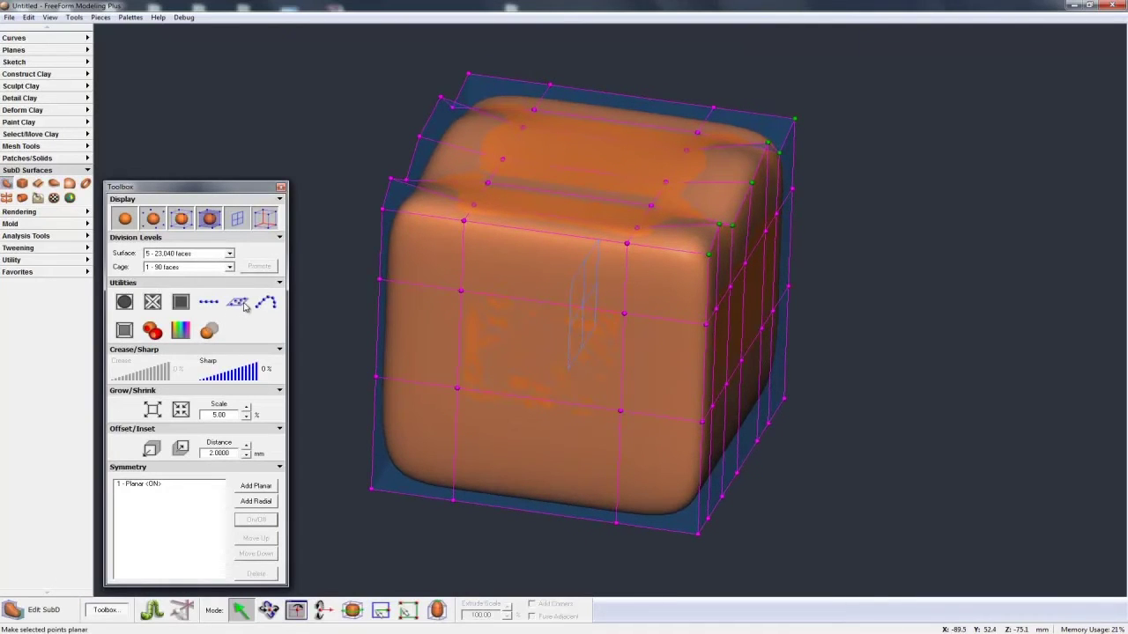
pyautogui.press('space')
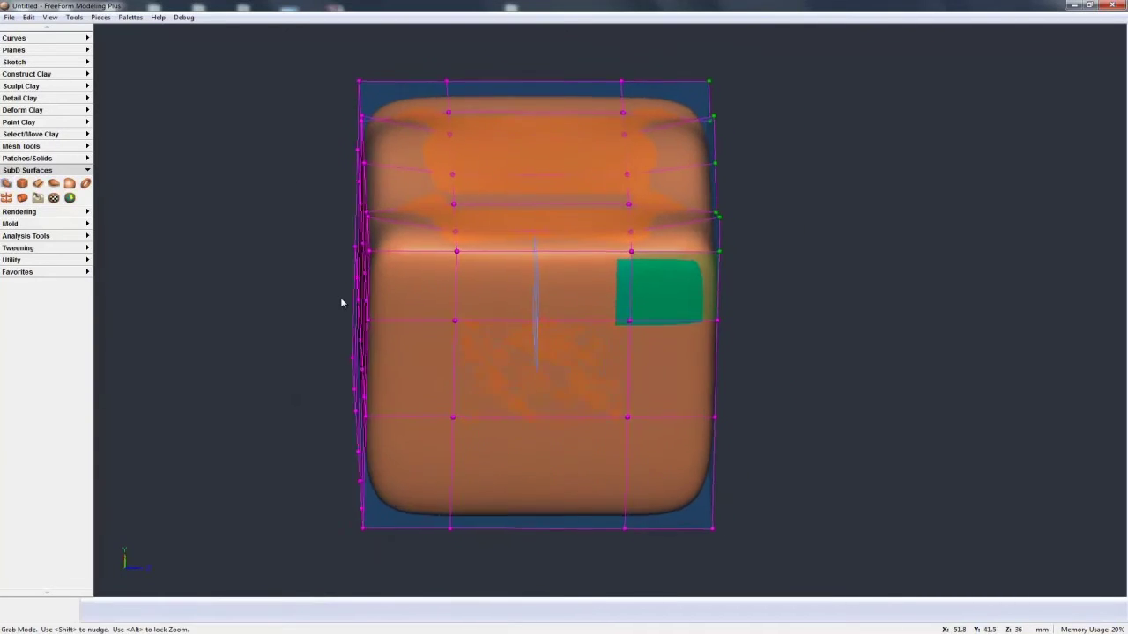
pyautogui.press('space')
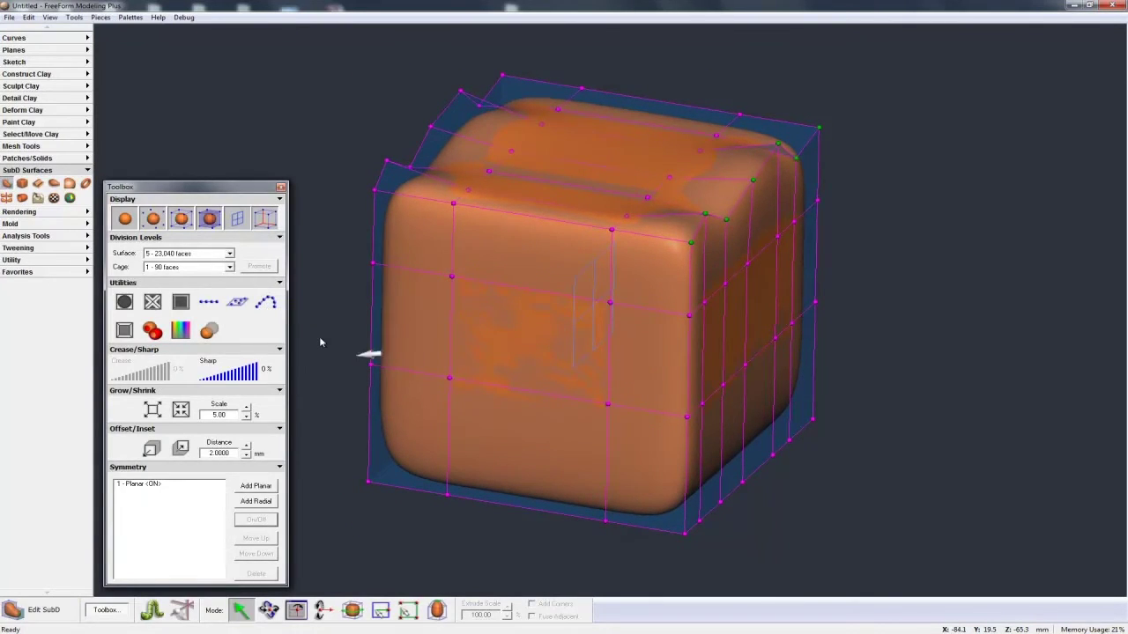
pyautogui.press('space')
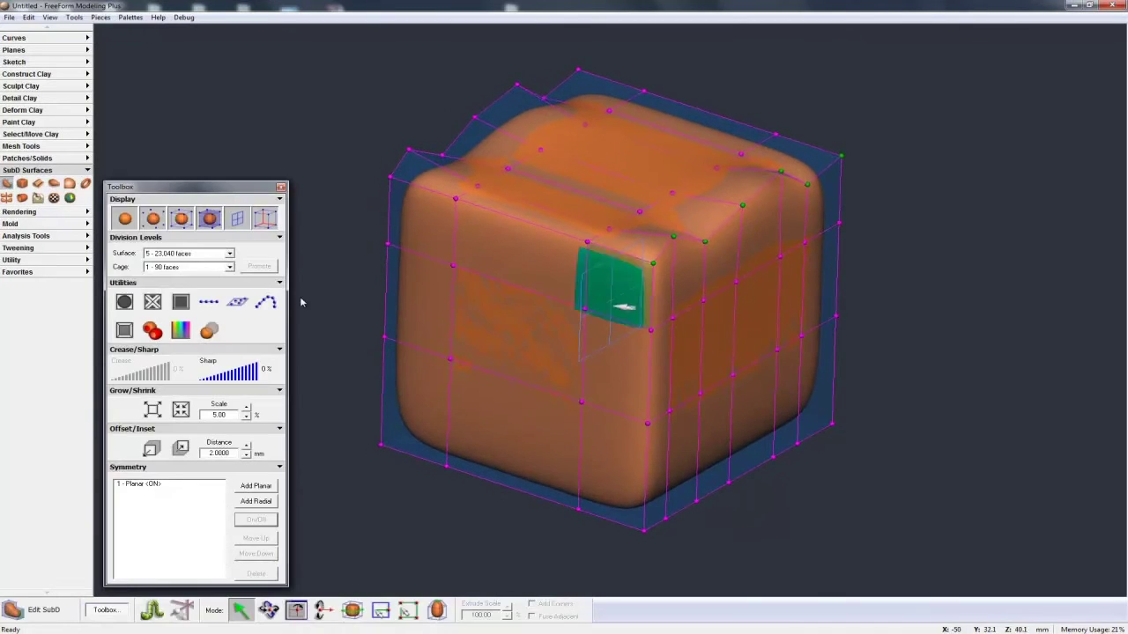
pyautogui.press('space')
# Pull individual cage points along the upper edge upward so that the row forms an uneven hump.
pyautogui.click(245, 615)
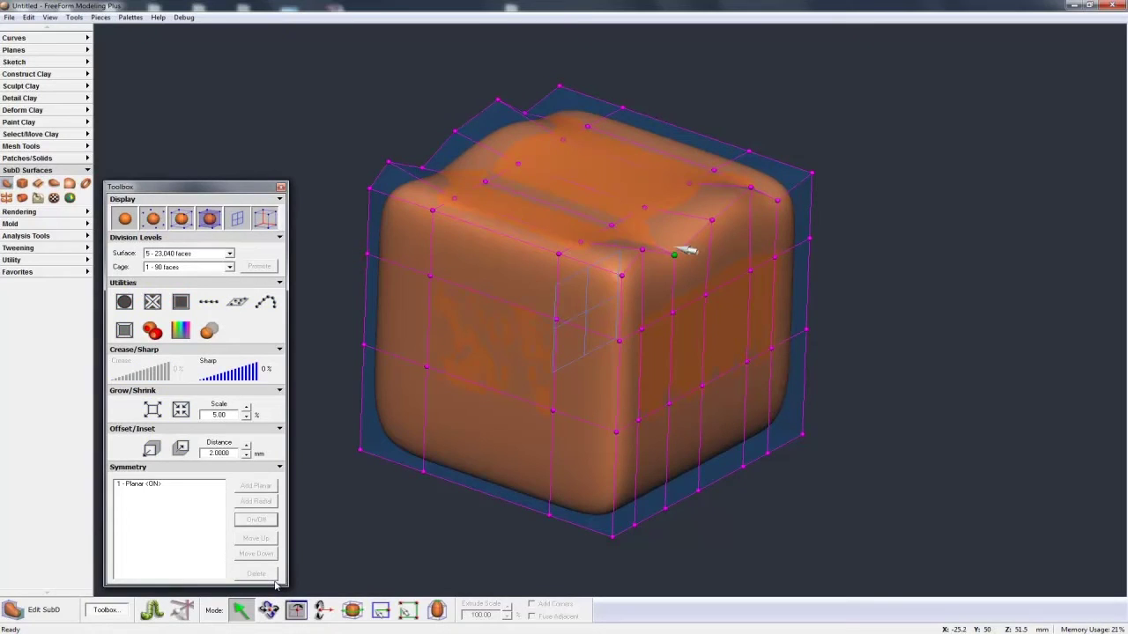
pyautogui.moveTo(685, 257); pyautogui.dragTo(710, 186)
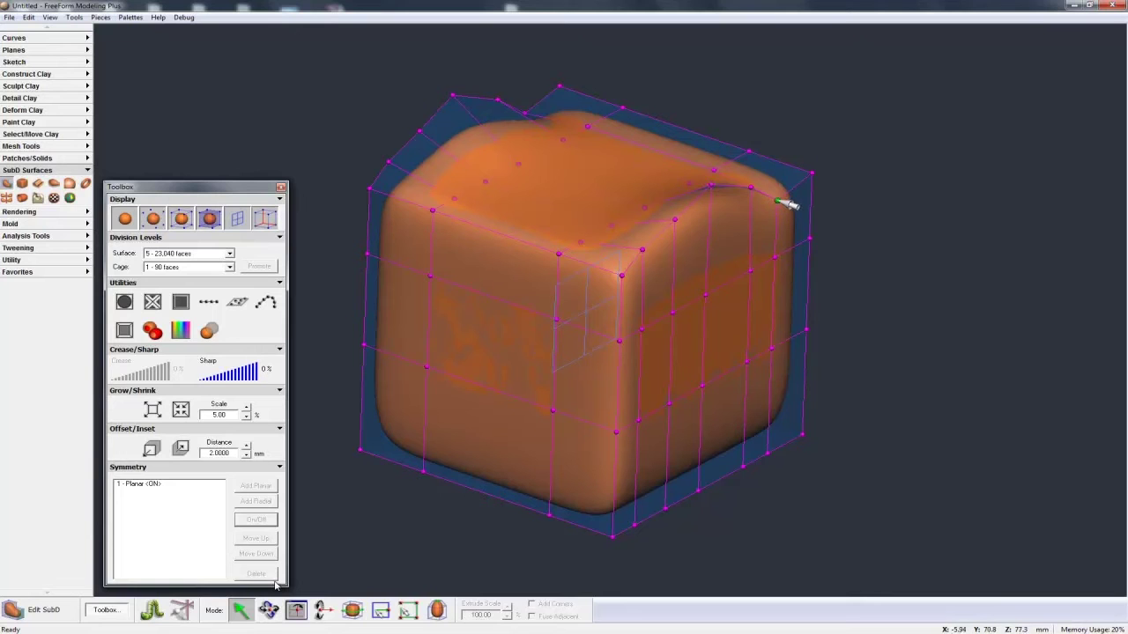
pyautogui.moveTo(750, 187); pyautogui.dragTo(751, 179)
pyautogui.moveTo(750, 232); pyautogui.dragTo(699, 205, button='middle')
# Select all cage points along the humped upper edge and apply Smooth Points to them.
pyautogui.press('space')
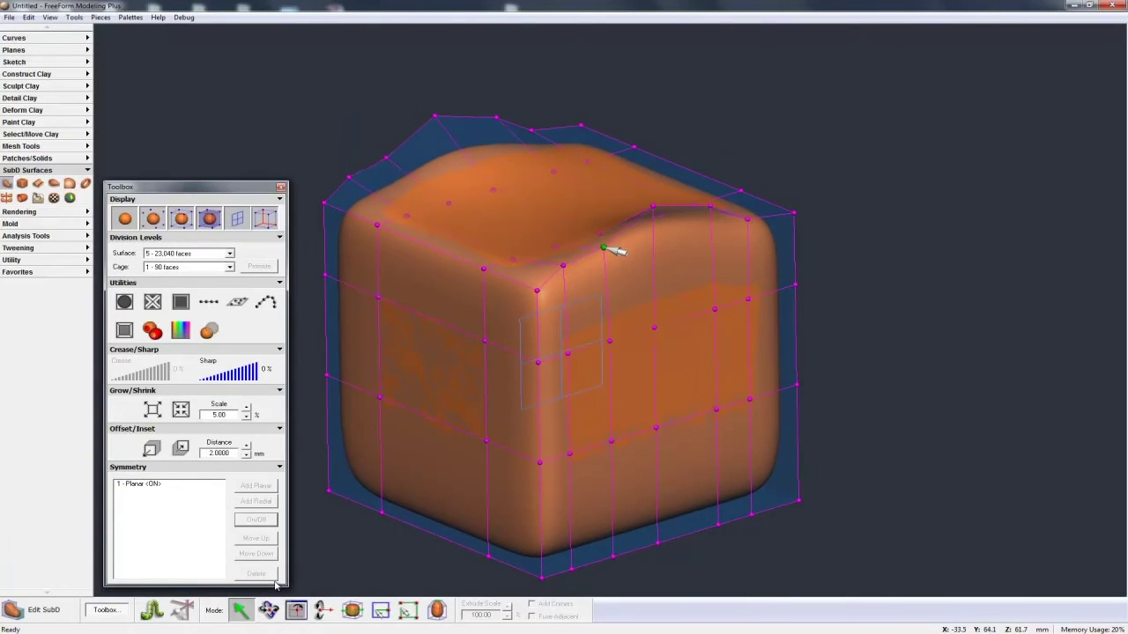
pyautogui.press('space')
pyautogui.press('F2')
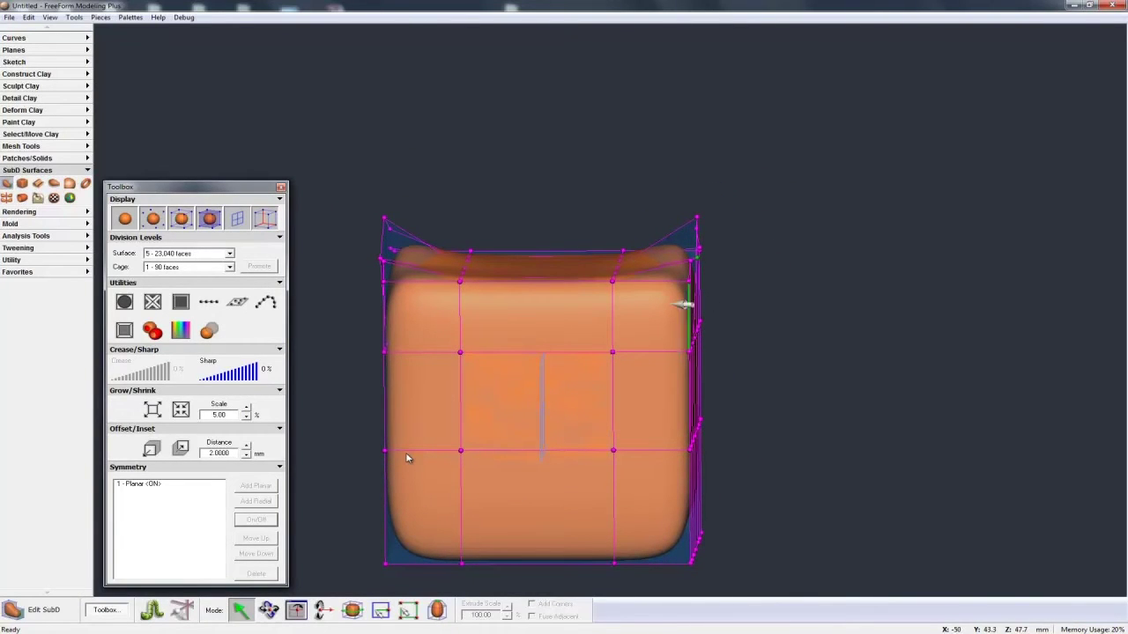
pyautogui.moveTo(781, 193); pyautogui.dragTo(670, 300)
pyautogui.moveTo(576, 557); pyautogui.dragTo(534, 527, button='middle')
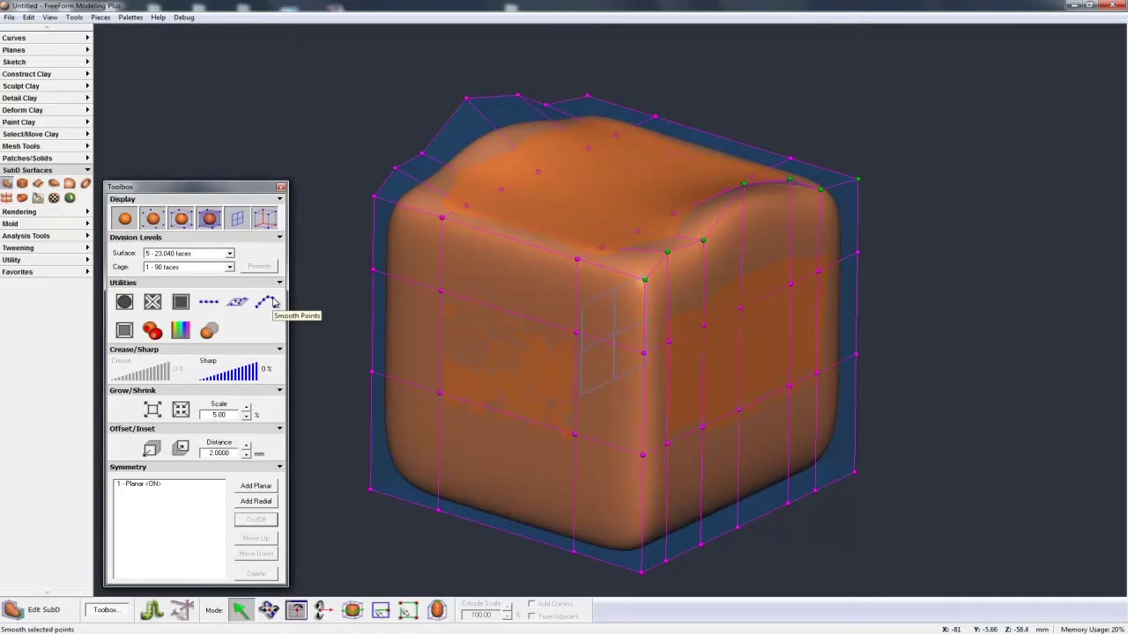
pyautogui.click(272, 301)
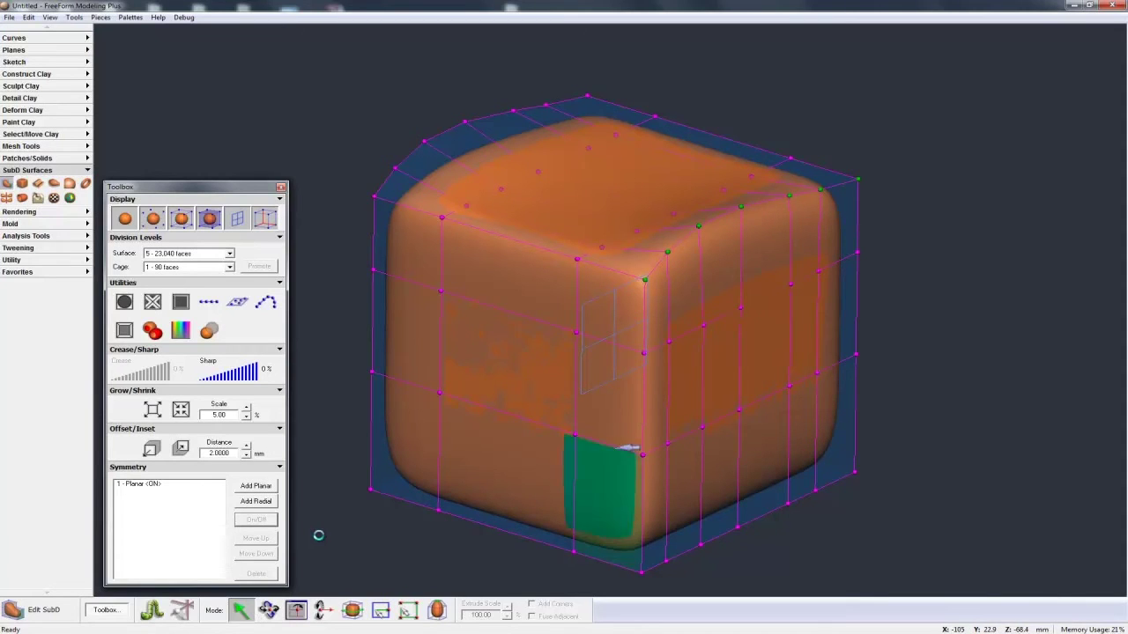
# Undo the point smoothing, the point moves and the added edge loops, and select the large middle face on one side.
pyautogui.hotkey('ctrl', 'z')
pyautogui.hotkey('ctrl', 'z')
pyautogui.hotkey('ctrl', 'z')
pyautogui.hotkey('ctrl', 'z')
pyautogui.hotkey('ctrl', 'z')
pyautogui.hotkey('ctrl', 'z')
pyautogui.hotkey('ctrl', 'z')
pyautogui.hotkey('ctrl', 'z')
pyautogui.hotkey('ctrl', 'z')
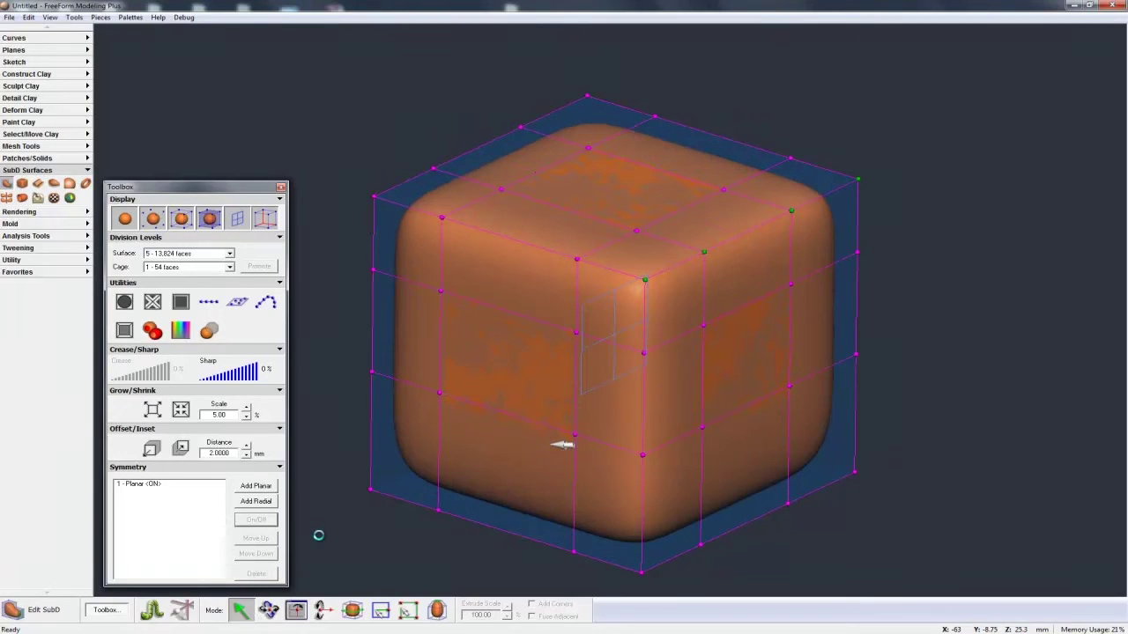
pyautogui.hotkey('ctrl', 'z')
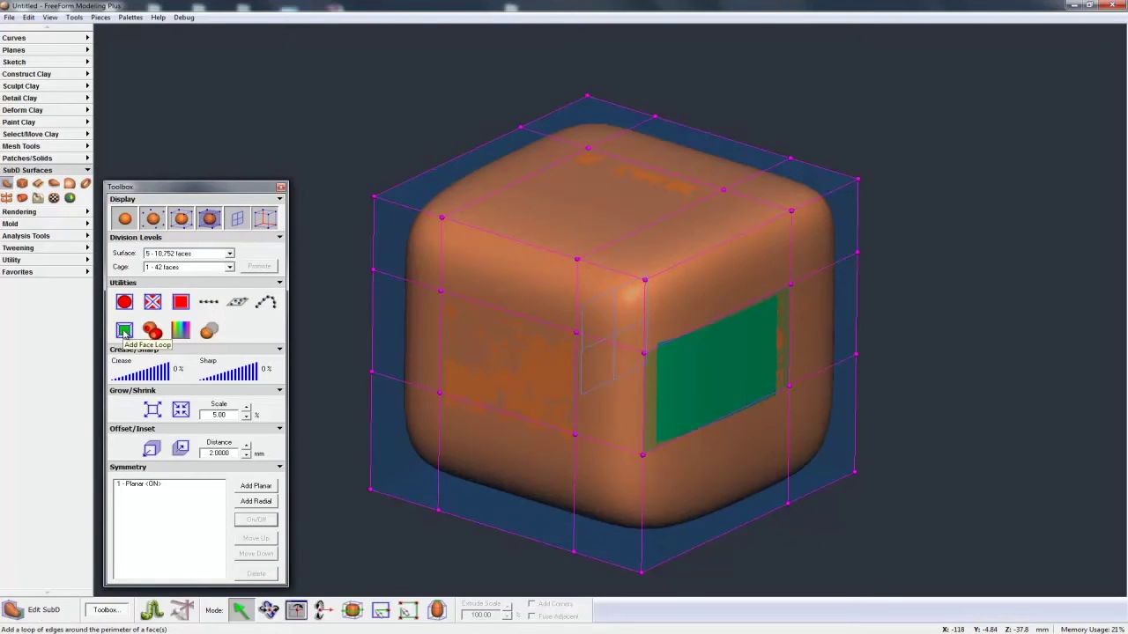
# Add a face loop around the perimeter of the selected side face and inspect the new edges up close.
pyautogui.moveTo(617, 583); pyautogui.dragTo(606, 548, button='middle')
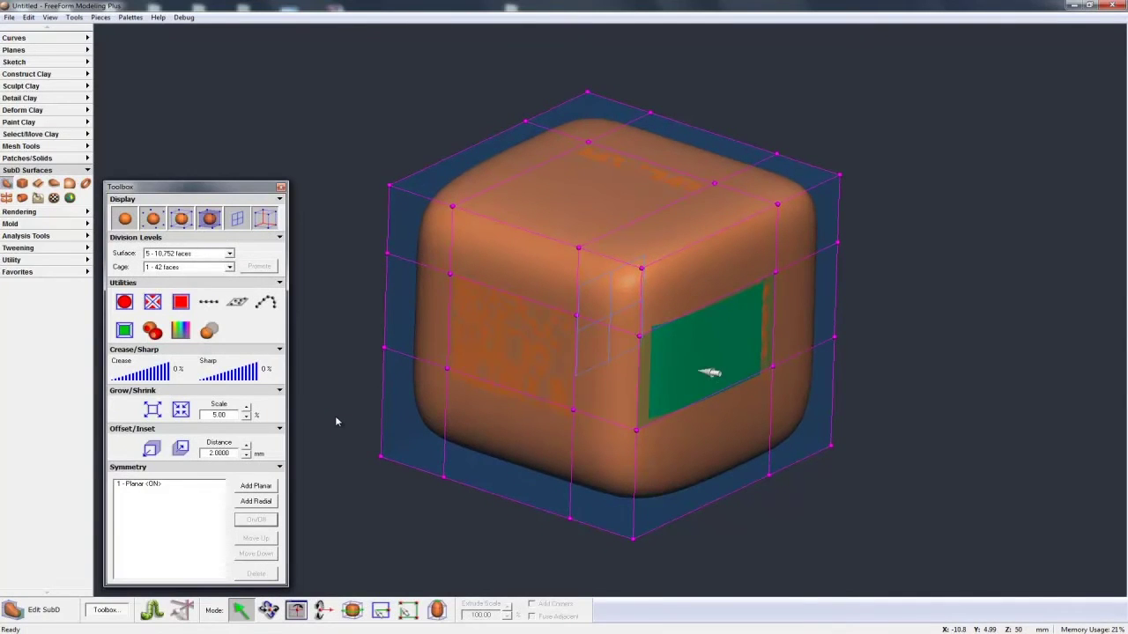
pyautogui.click(124, 331)
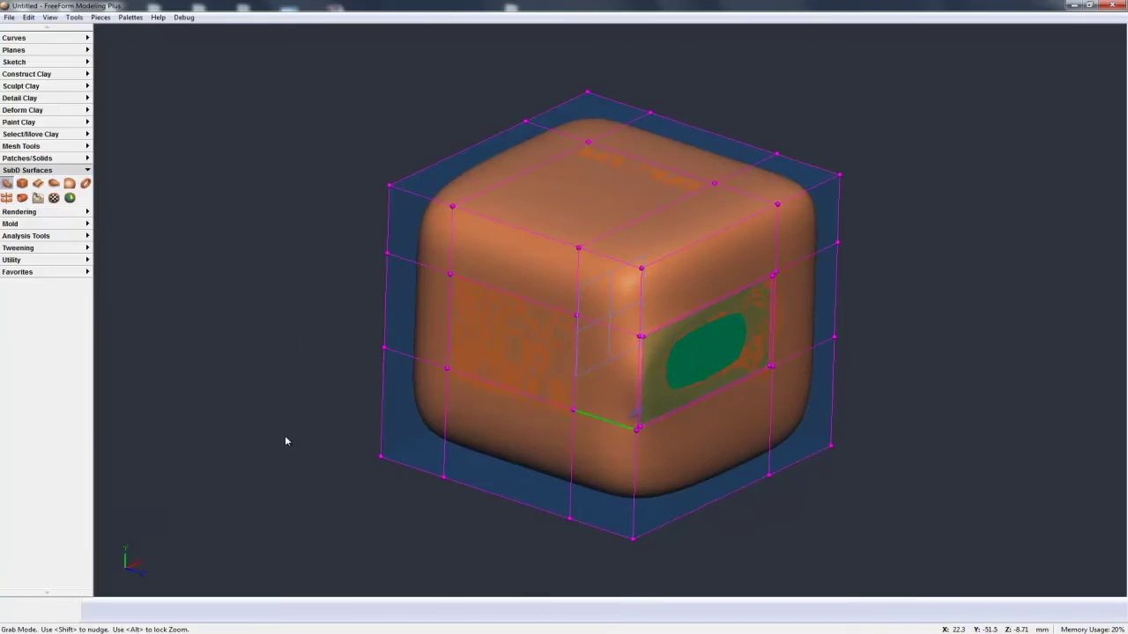
pyautogui.scroll(5, 284, 435)
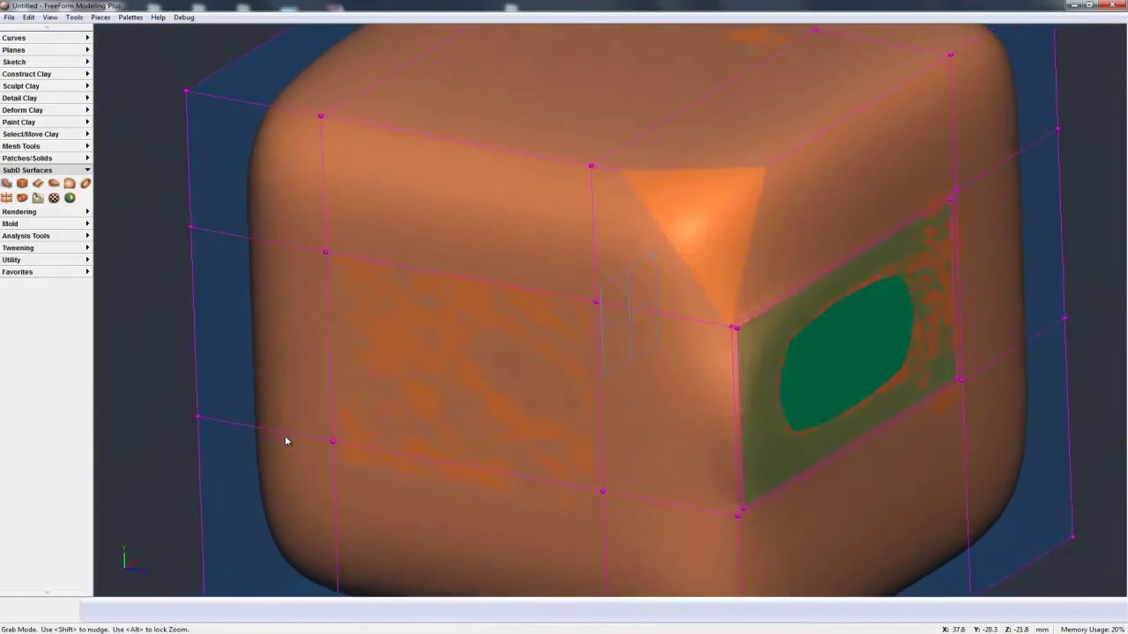
pyautogui.press('space')
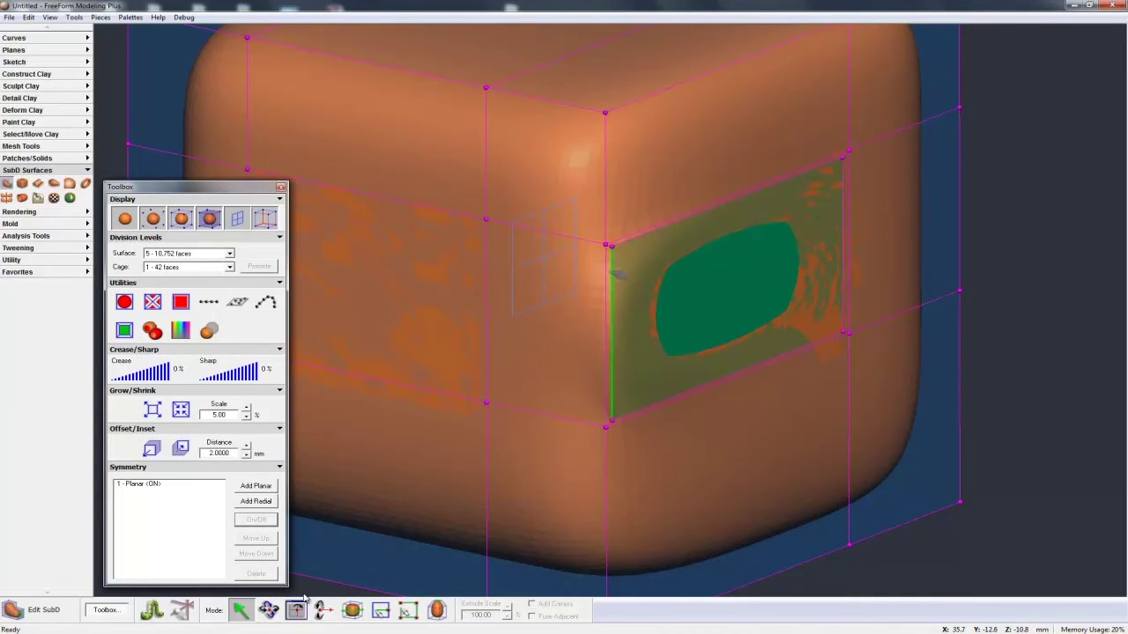
pyautogui.press('space')
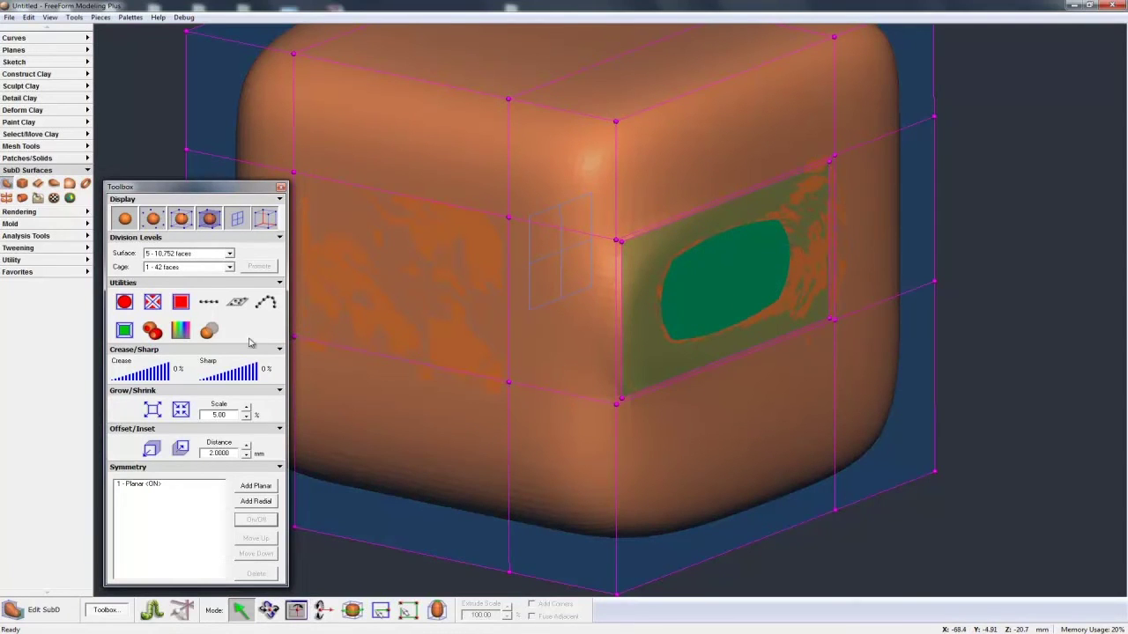
# Add a second face loop inside the first, push the inner face inward into a recess, and undo both edits.
pyautogui.click(122, 333)
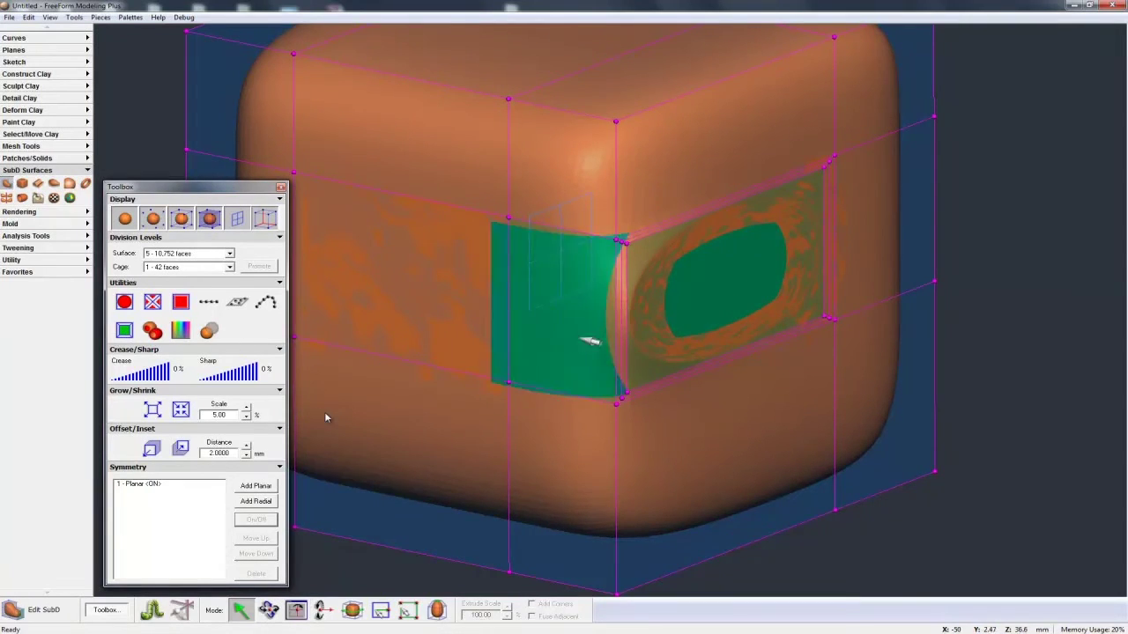
pyautogui.click(983, 341)
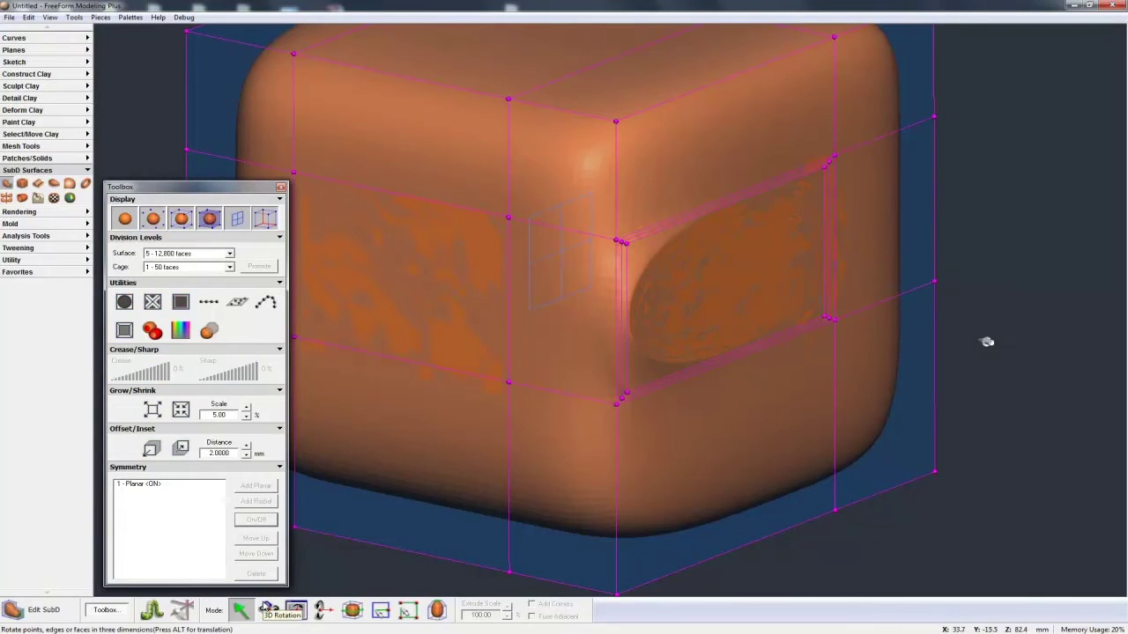
pyautogui.moveTo(758, 279)
pyautogui.mouseDown()
pyautogui.moveTo(721, 276)
pyautogui.moveTo(772, 289)
pyautogui.moveTo(733, 280)
pyautogui.moveTo(739, 288)
pyautogui.mouseUp()
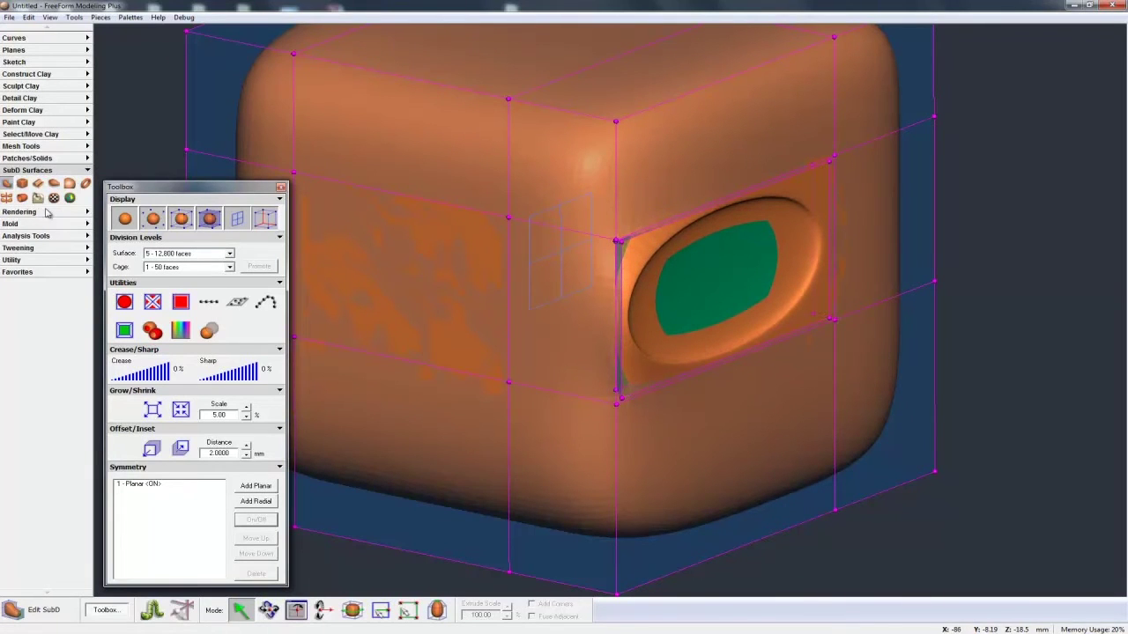
pyautogui.moveTo(541, 538); pyautogui.dragTo(588, 517, button='middle')
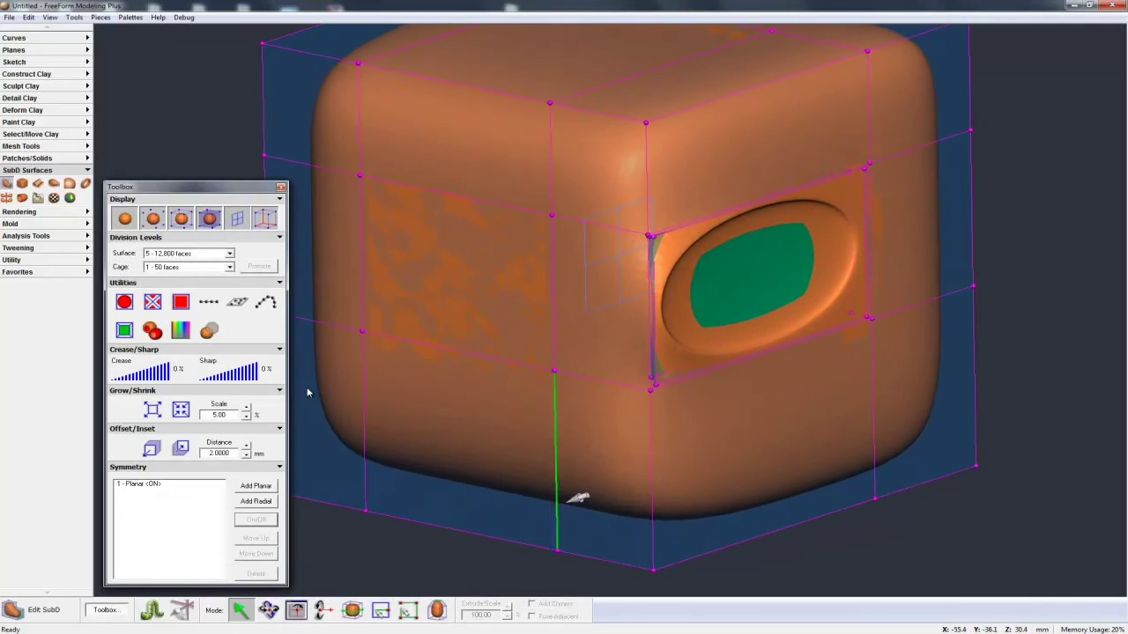
pyautogui.hotkey('ctrl', 'z')
pyautogui.hotkey('ctrl', 'z')
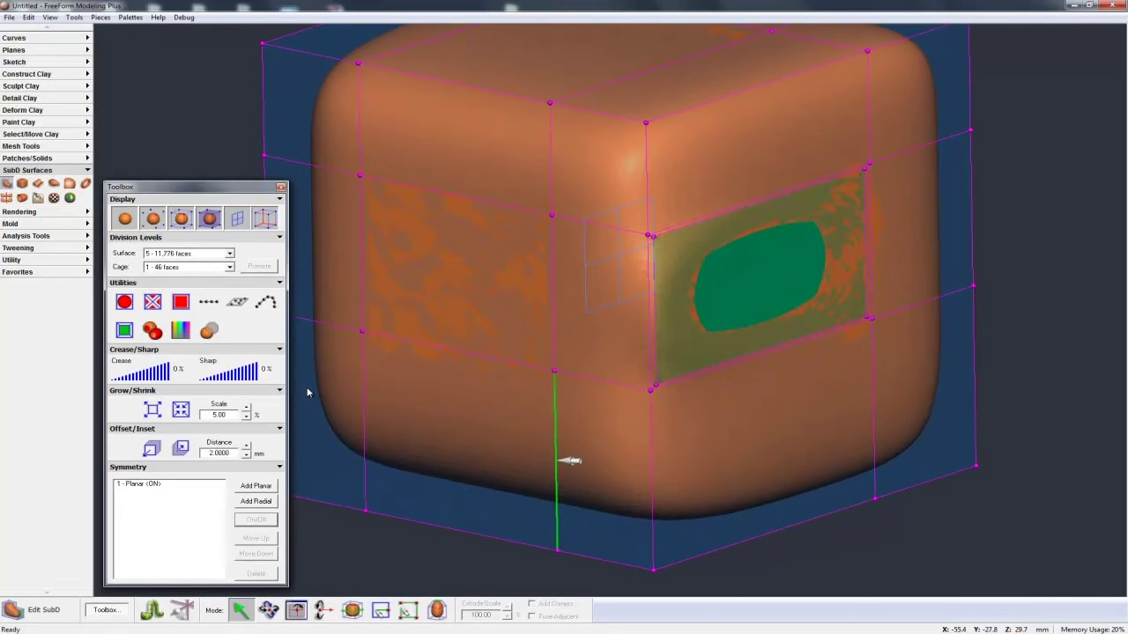
# Undo the face loop on the side face and toggle Reverse SubD Surface back and forth on the box.
pyautogui.hotkey('ctrl', 'z')
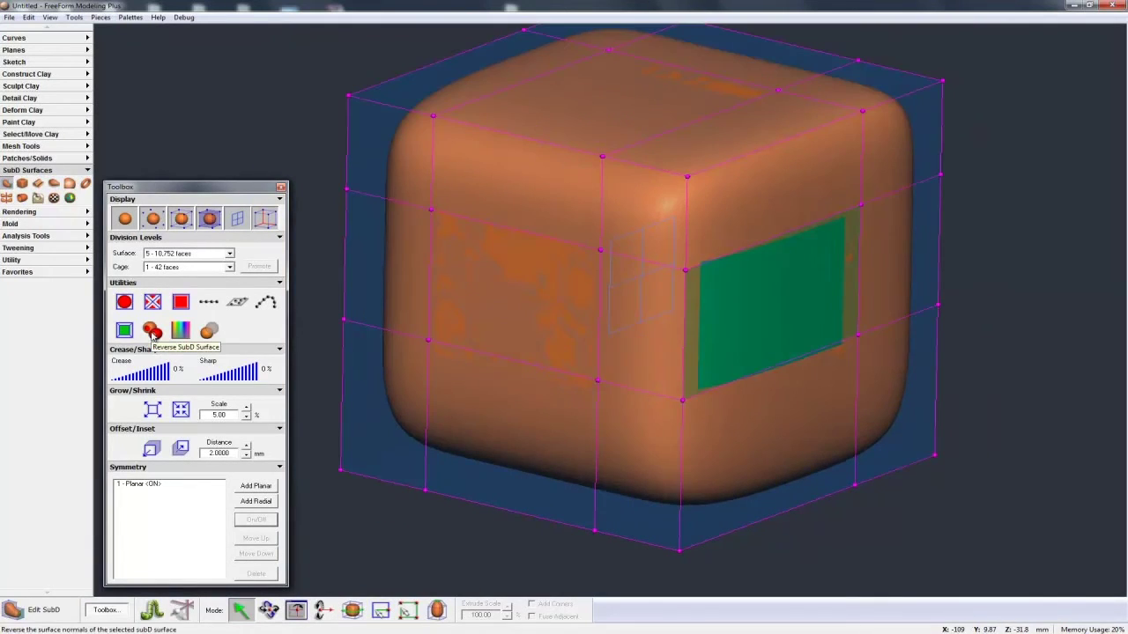
pyautogui.moveTo(432, 415); pyautogui.dragTo(481, 415, button='middle')
pyautogui.click(152, 331)
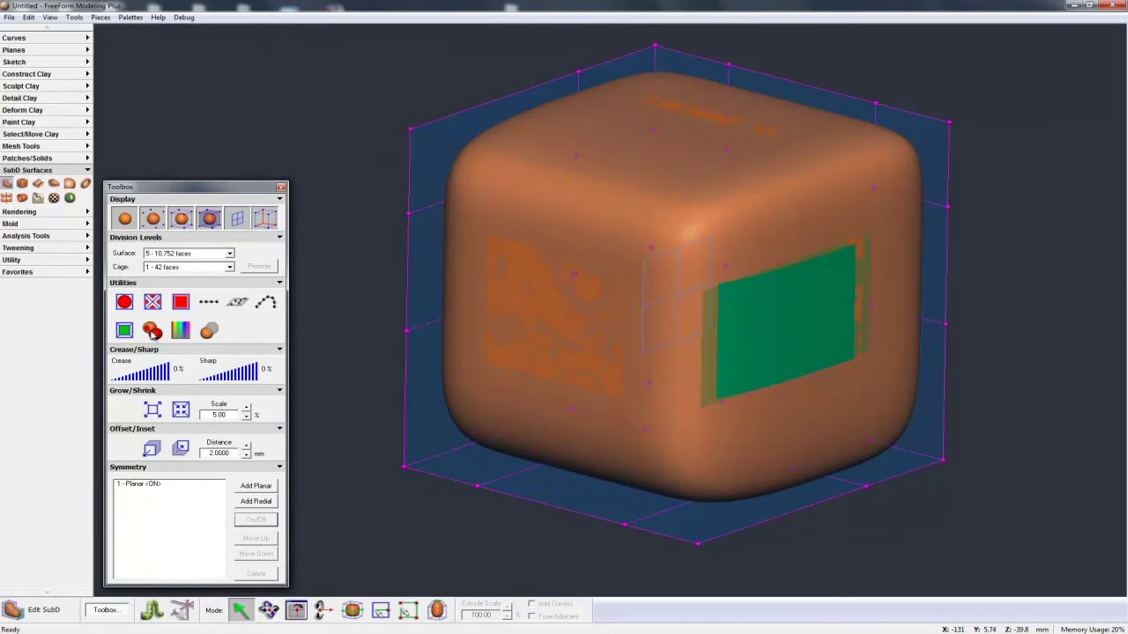
pyautogui.click(153, 332)
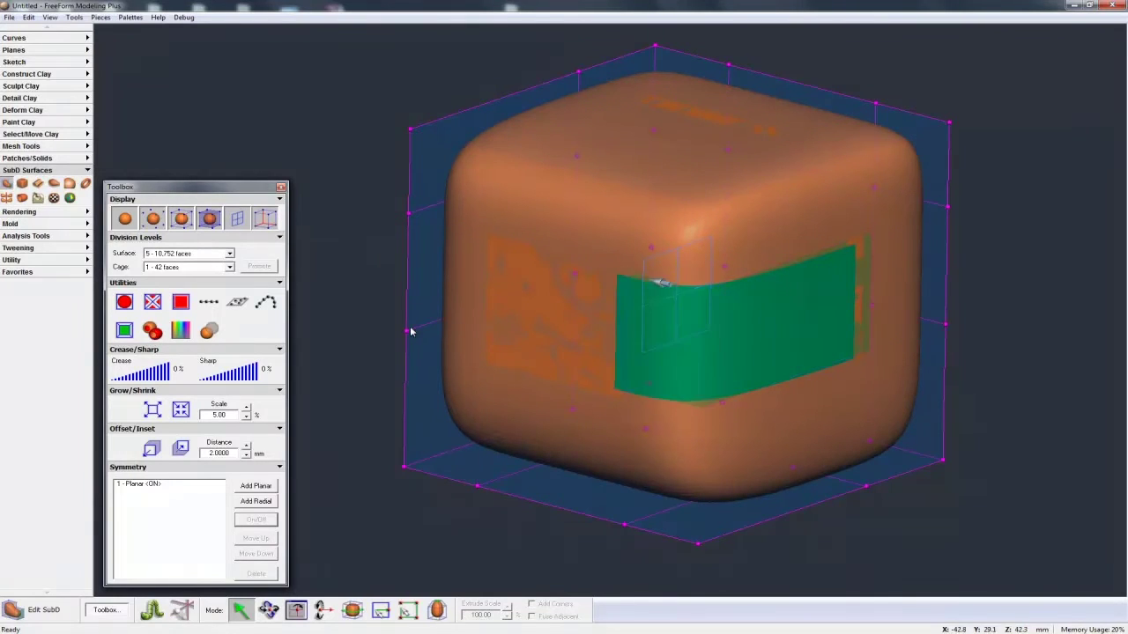
pyautogui.click(157, 331)
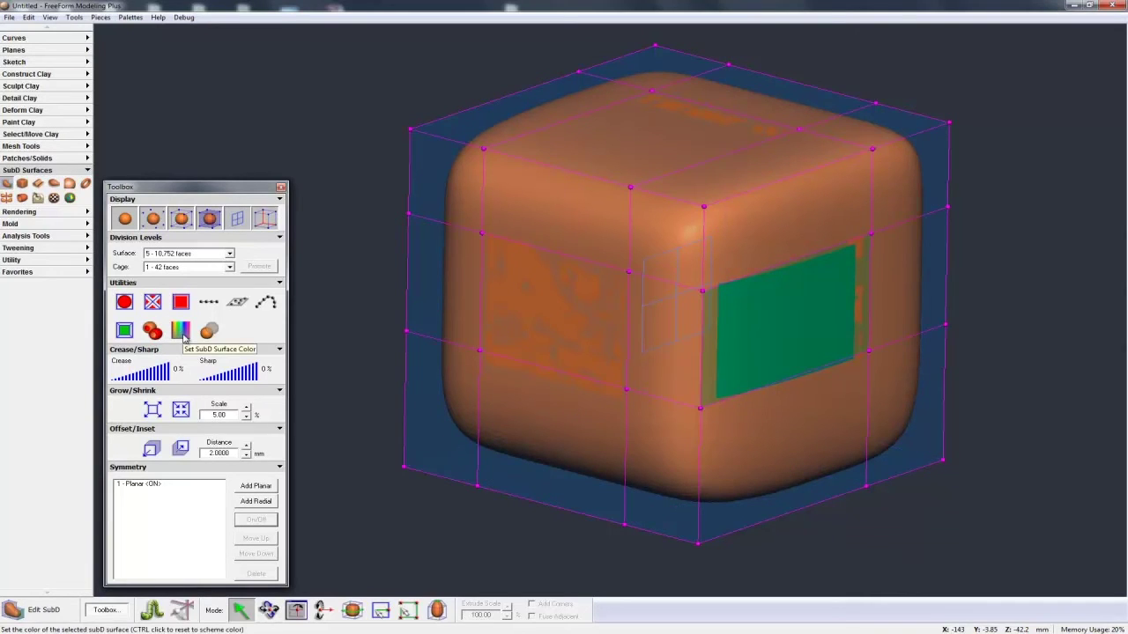
# Set the SubD surface color to blue and try the See Through display.
pyautogui.click(181, 332)
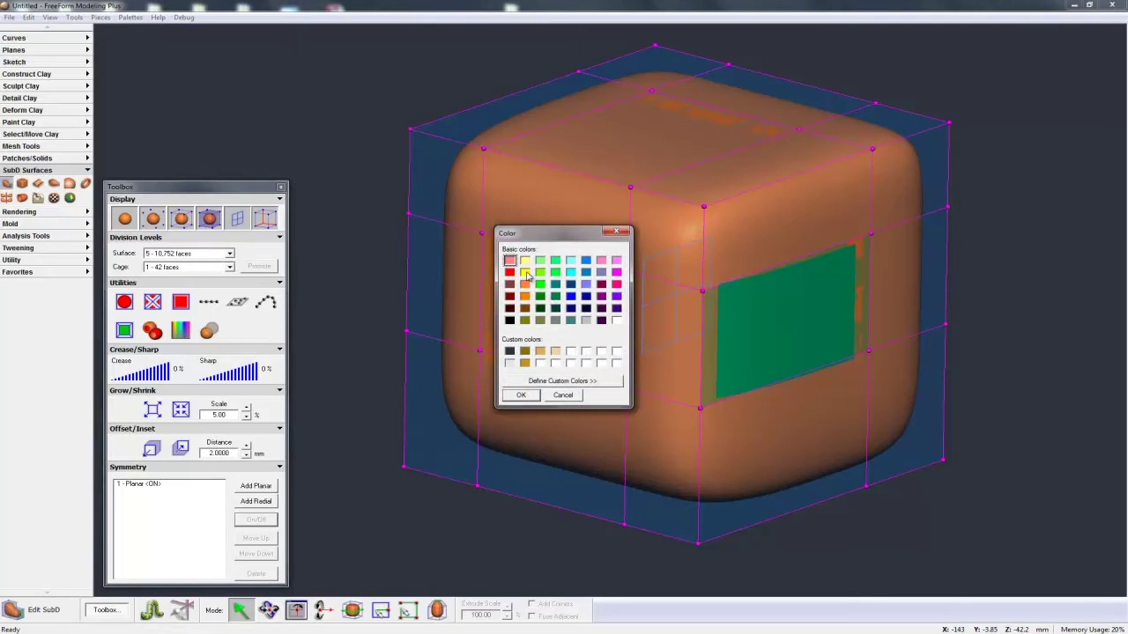
pyautogui.click(521, 395)
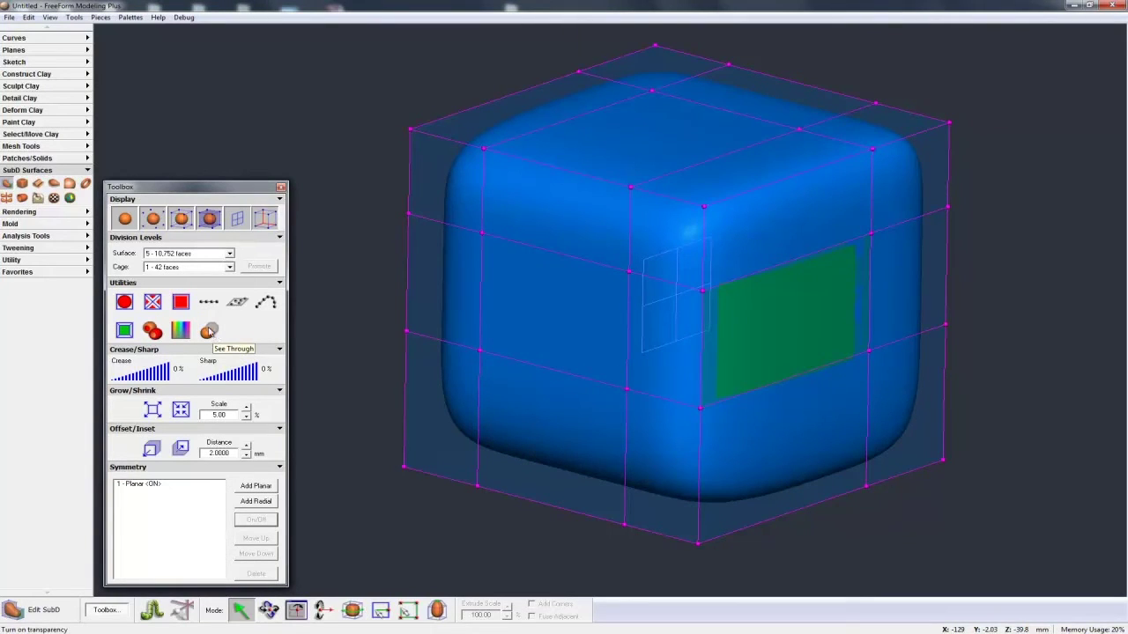
pyautogui.click(217, 332)
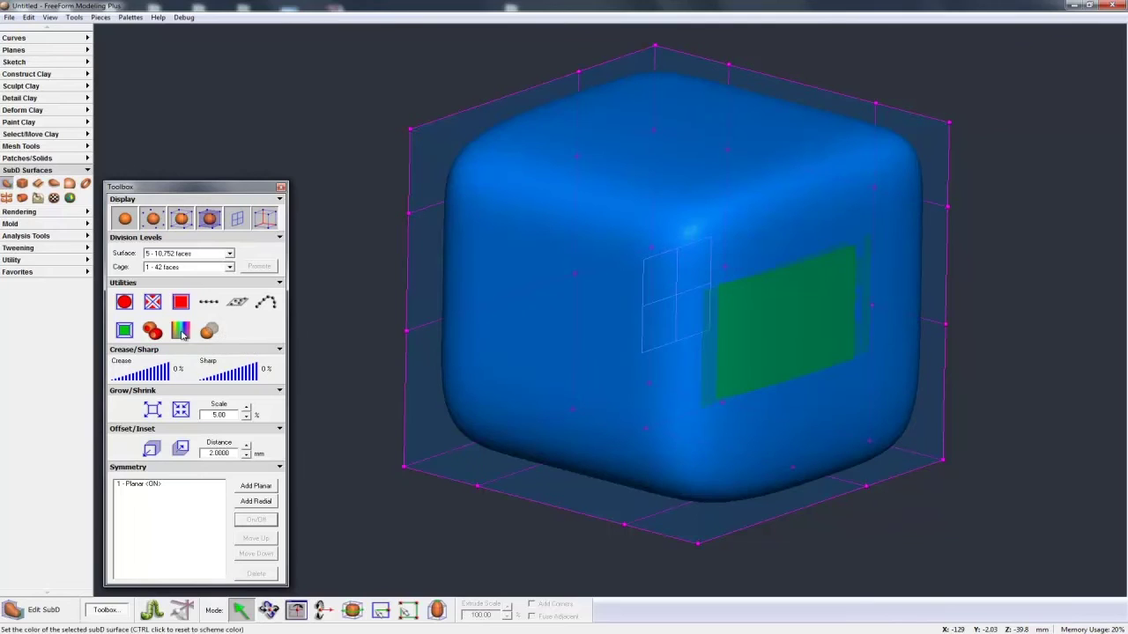
# Change the SubD surface color to green and toggle the See Through display.
pyautogui.click(181, 331)
pyautogui.click(556, 273)
pyautogui.click(521, 395)
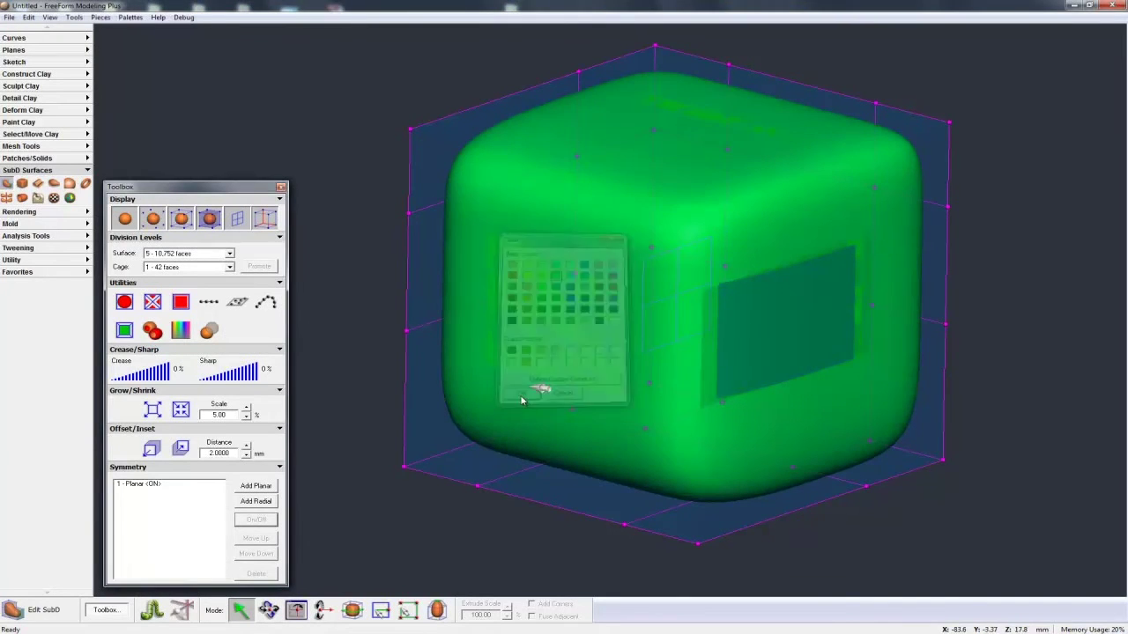
pyautogui.click(209, 333)
pyautogui.moveTo(601, 495); pyautogui.dragTo(637, 518, button='middle')
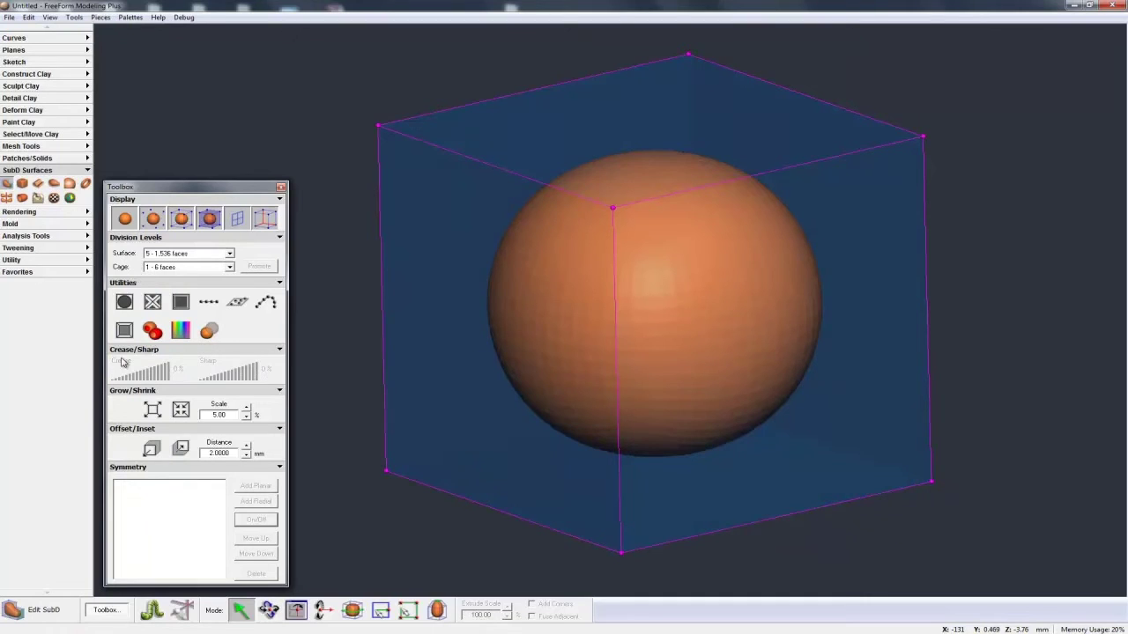
# Select one upper edge of the six-face cage, try out its Crease amount, and return it to 0%.
pyautogui.click(819, 167)
pyautogui.moveTo(713, 452); pyautogui.dragTo(764, 495, button='middle')
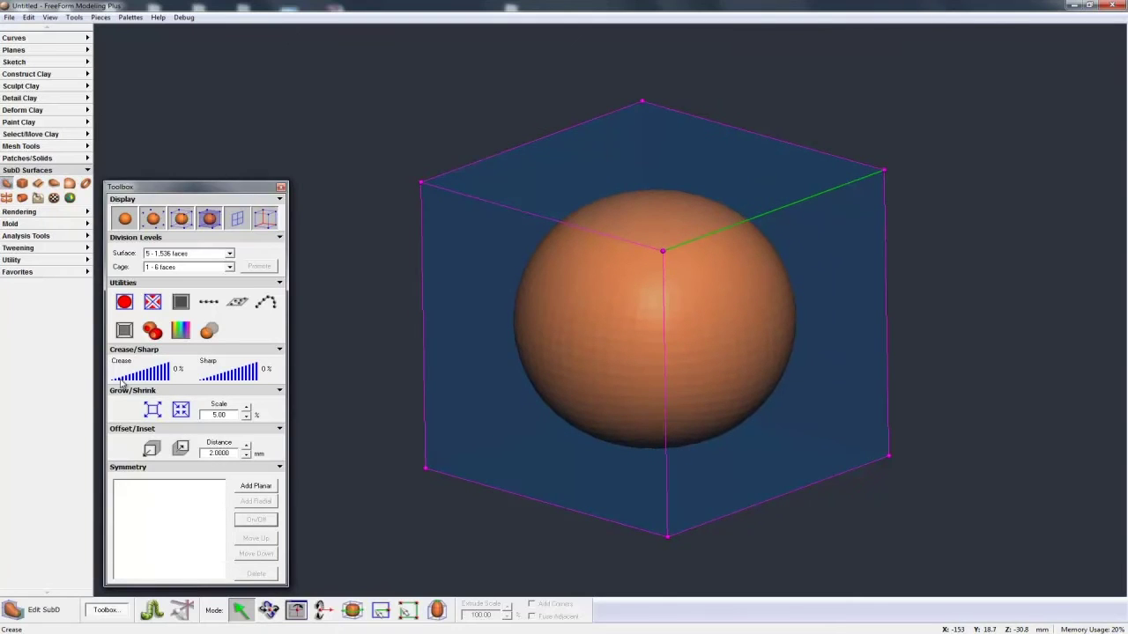
pyautogui.moveTo(133, 380); pyautogui.dragTo(103, 388)
pyautogui.moveTo(311, 476); pyautogui.dragTo(312, 477, button='middle')
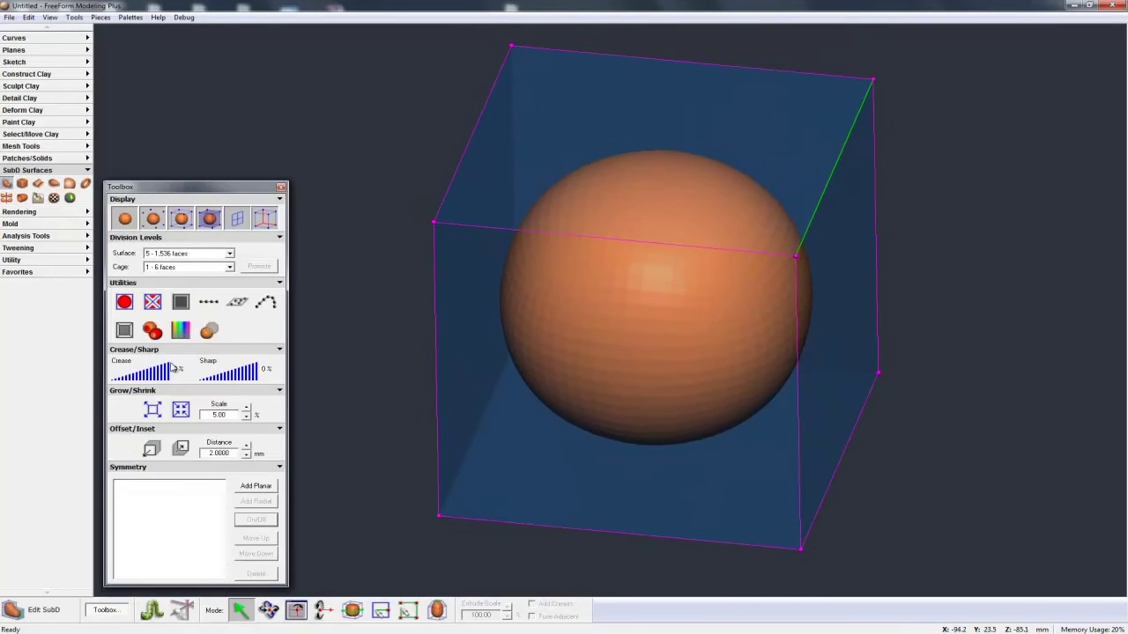
pyautogui.moveTo(126, 379)
pyautogui.mouseDown()
pyautogui.moveTo(173, 381)
pyautogui.moveTo(98, 380)
pyautogui.moveTo(171, 377)
pyautogui.moveTo(114, 379)
pyautogui.mouseUp()
# Set Sharp to 100% on the selected upper edge, inspect the shape, and reset Sharp to 0%.
pyautogui.moveTo(207, 381); pyautogui.dragTo(264, 379)
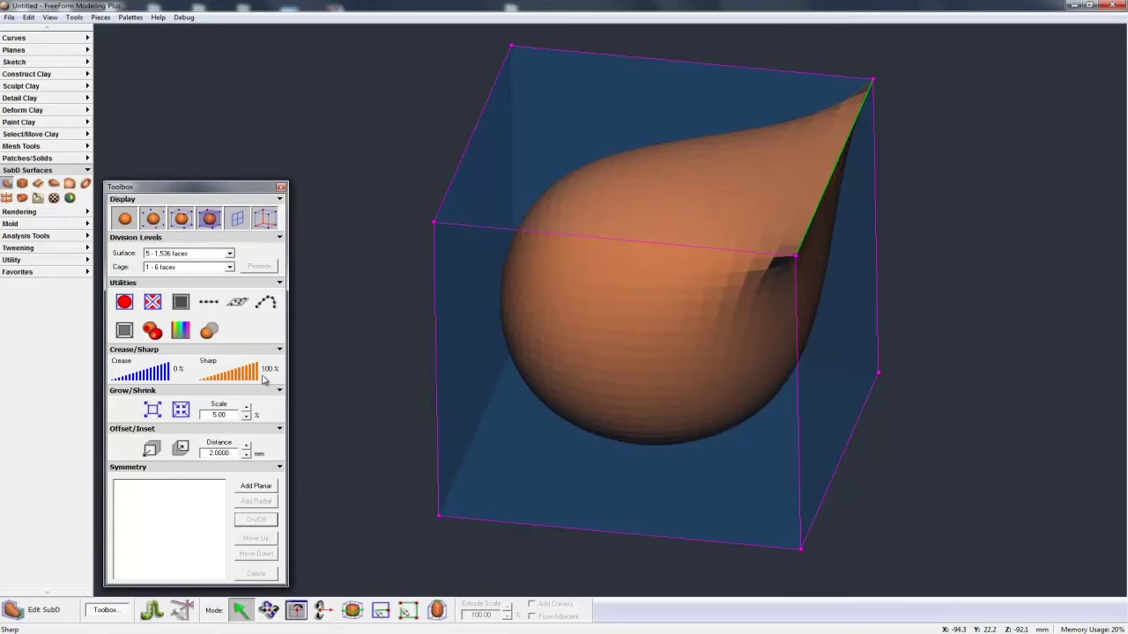
pyautogui.moveTo(523, 418); pyautogui.dragTo(418, 319, button='middle')
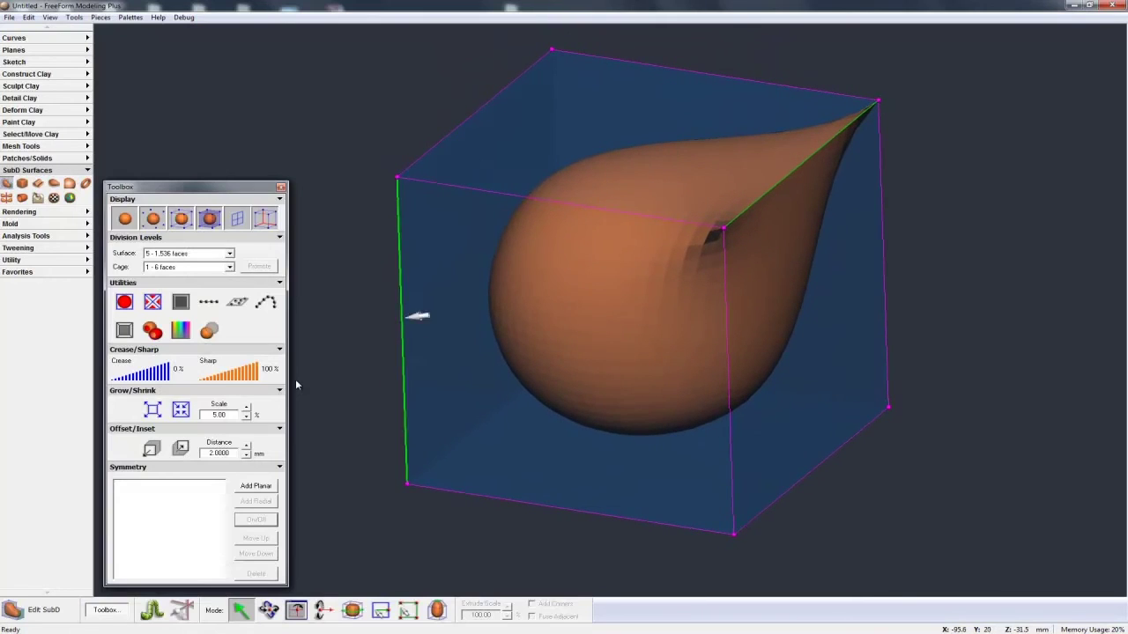
pyautogui.moveTo(235, 376); pyautogui.dragTo(195, 381)
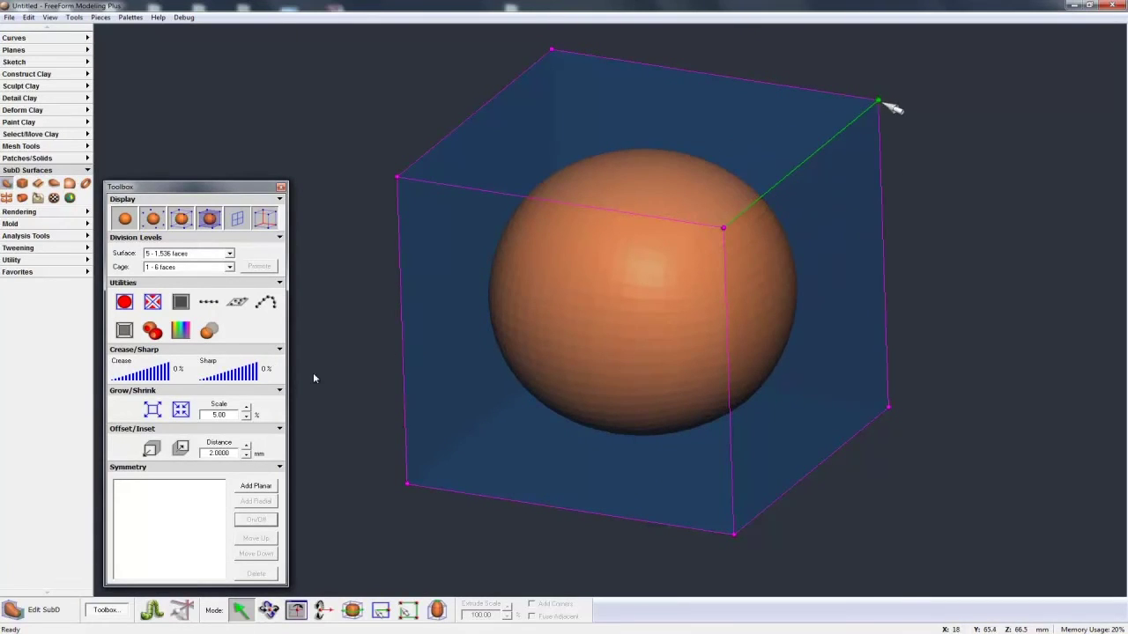
# Try the far corner point and the upper edge with 98% Sharp and 100% Crease, and inspect the pointed shape.
pyautogui.click(879, 100)
pyautogui.moveTo(211, 384); pyautogui.dragTo(257, 377)
pyautogui.click(781, 187)
pyautogui.moveTo(134, 379); pyautogui.dragTo(178, 374)
pyautogui.moveTo(355, 354); pyautogui.dragTo(356, 354, button='middle')
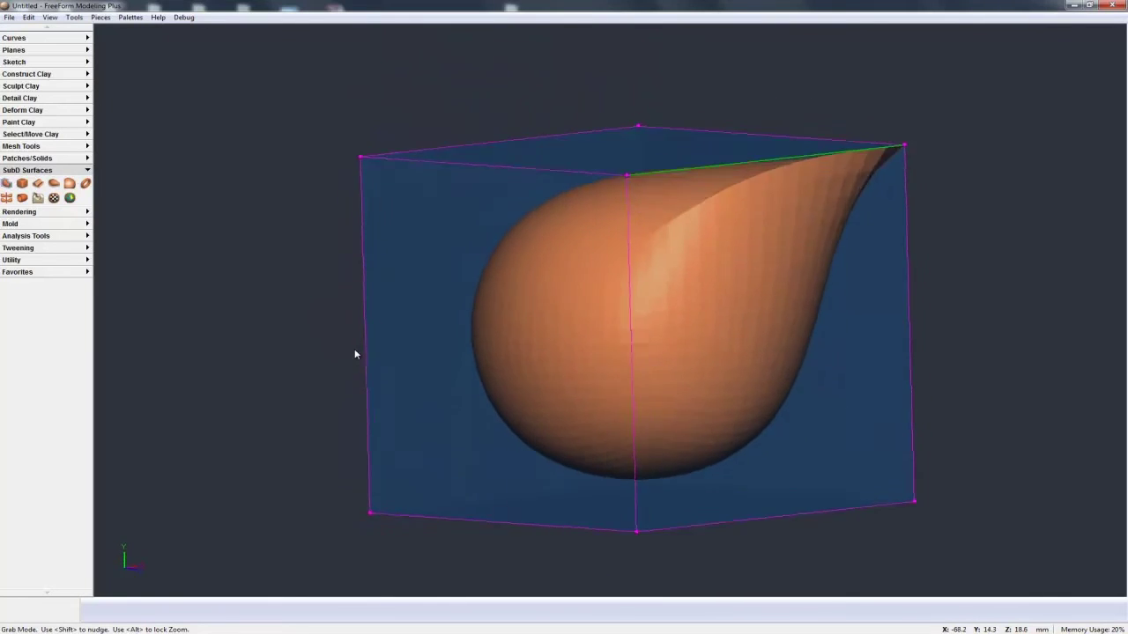
pyautogui.press('Escape')
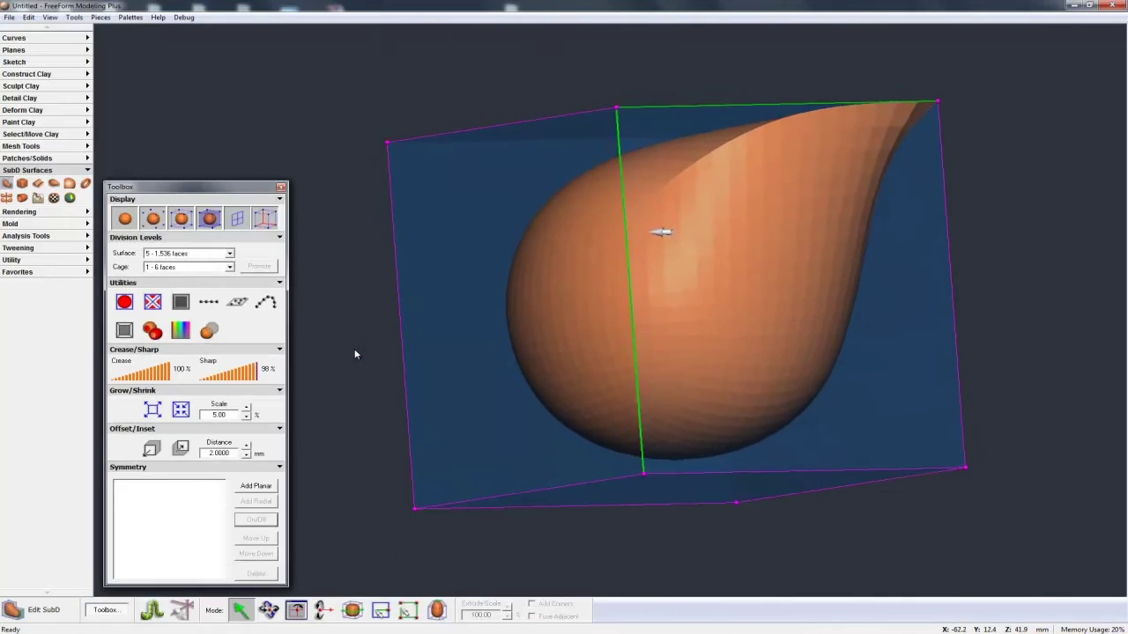
# Raise the surface division level to 7 and undo the crease and sharp settings on the upper edge.
pyautogui.click(229, 254)
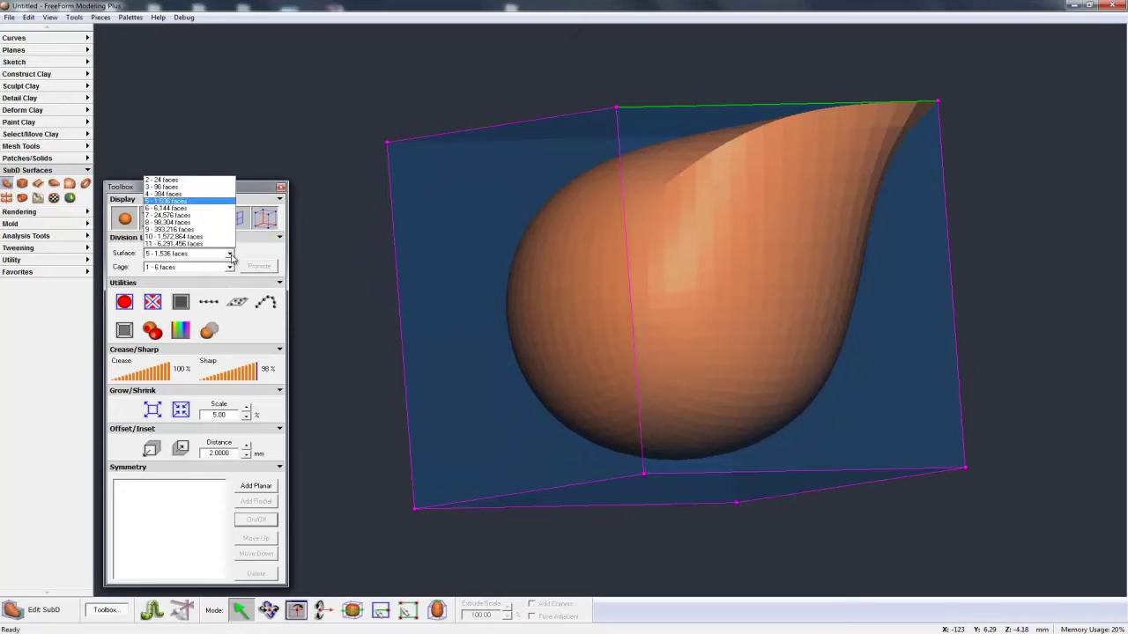
pyautogui.click(186, 216)
pyautogui.press('space')
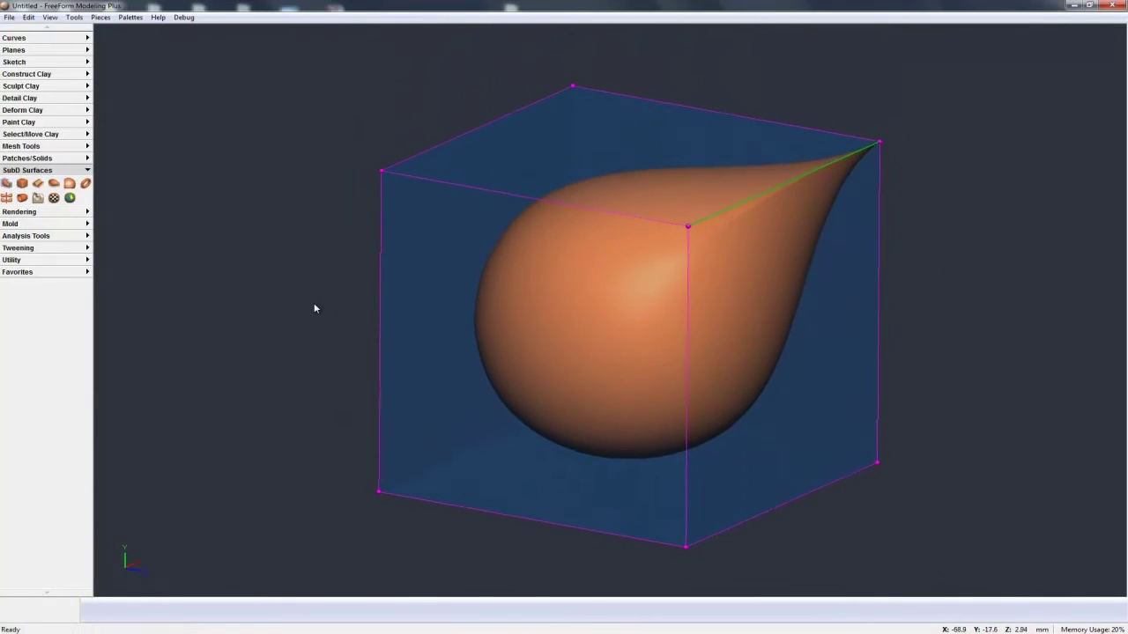
pyautogui.hotkey('ctrl', 'z')
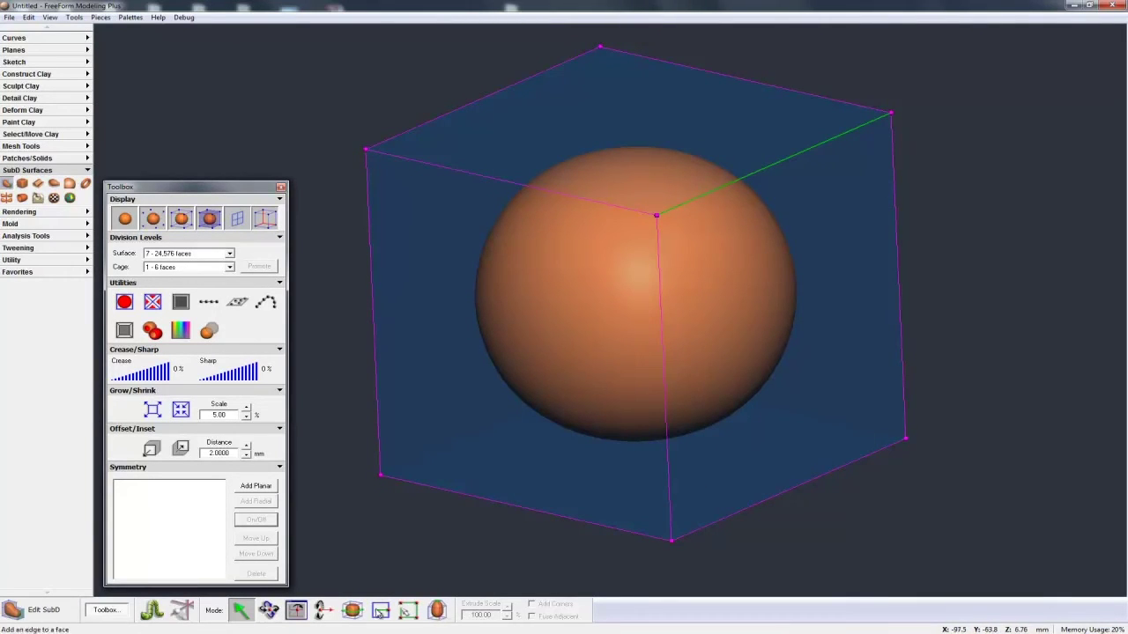
# Extrude one side face of the cage outward with the Extrude Scale at 75%.
pyautogui.click(437, 612)
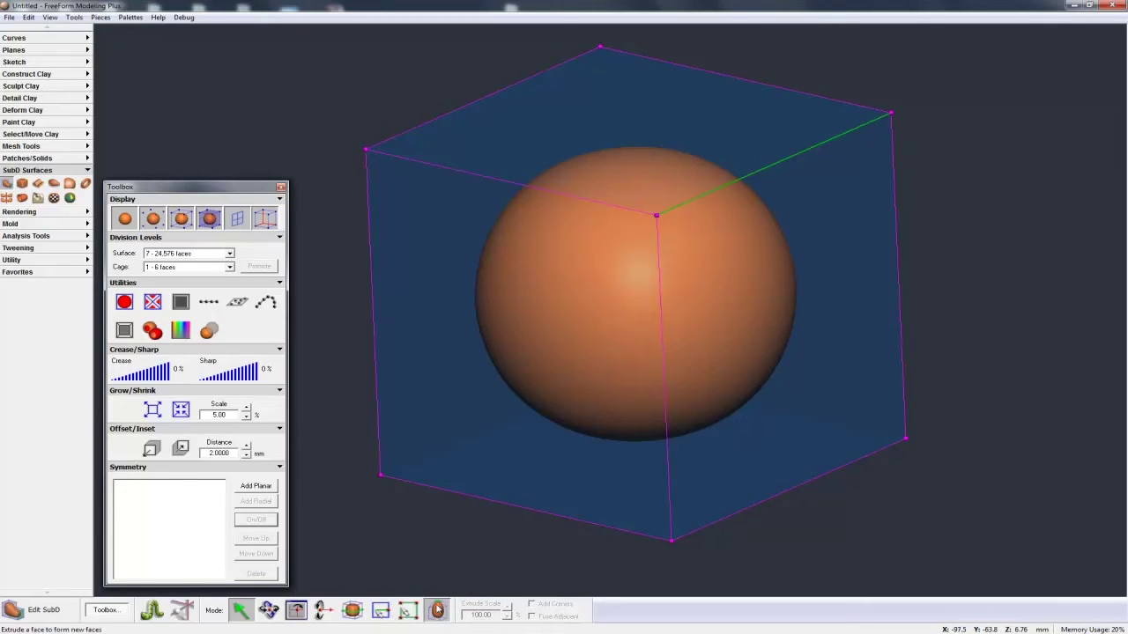
pyautogui.click(723, 295)
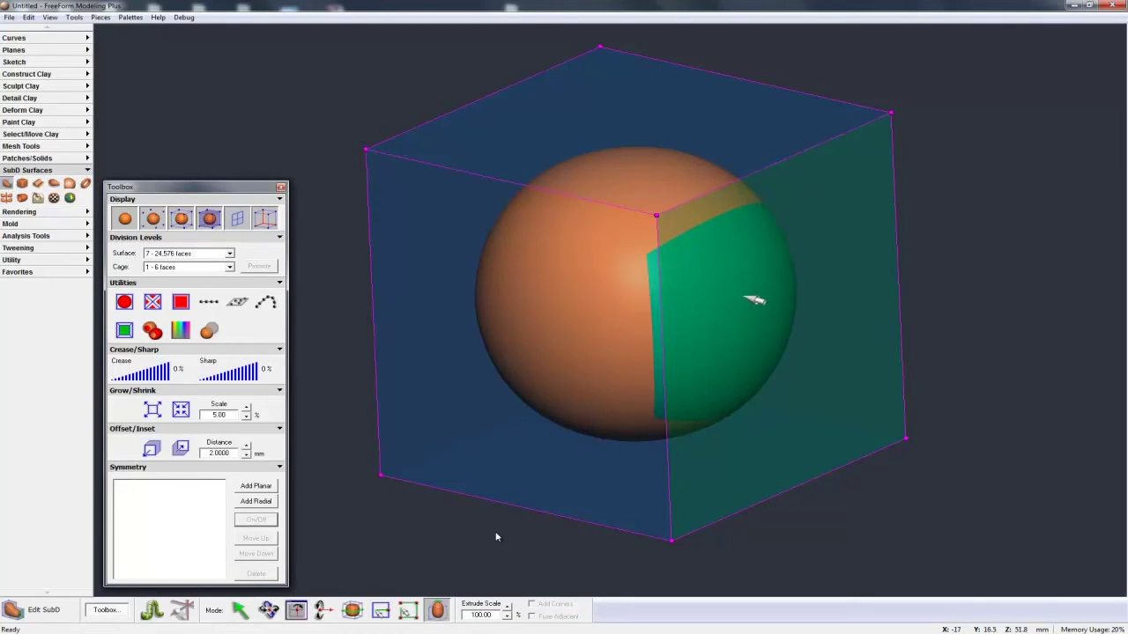
pyautogui.click(461, 617)
pyautogui.moveTo(729, 305); pyautogui.dragTo(757, 309)
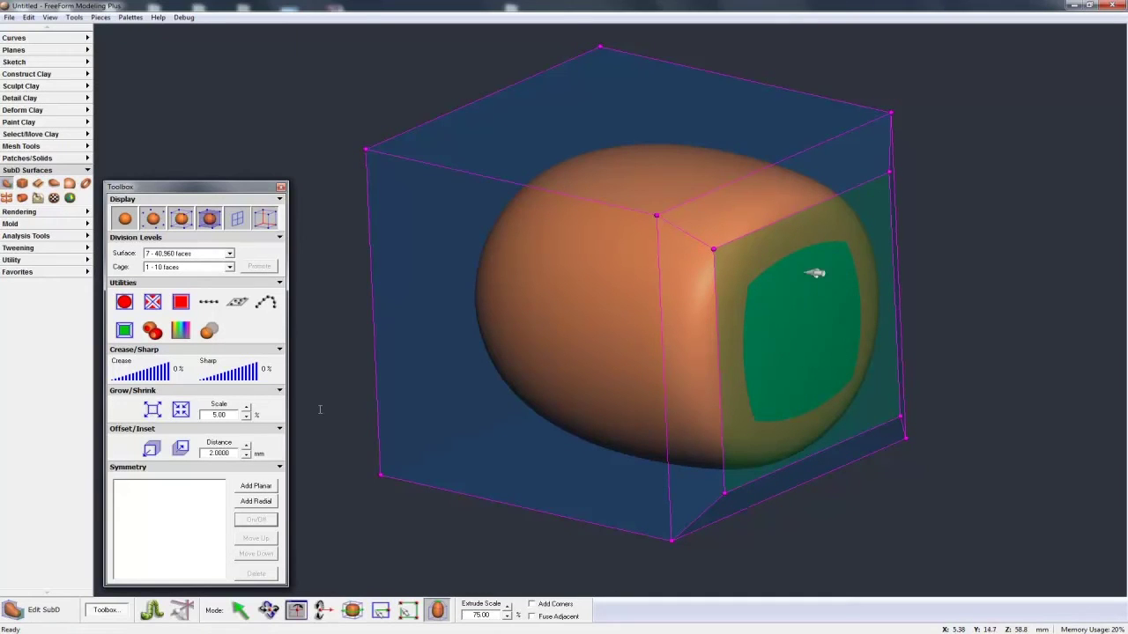
# Shrink the extruded face repeatedly at a 5% scale.
pyautogui.click(180, 414)
pyautogui.click(180, 414)
pyautogui.click(181, 415)
pyautogui.click(181, 415)
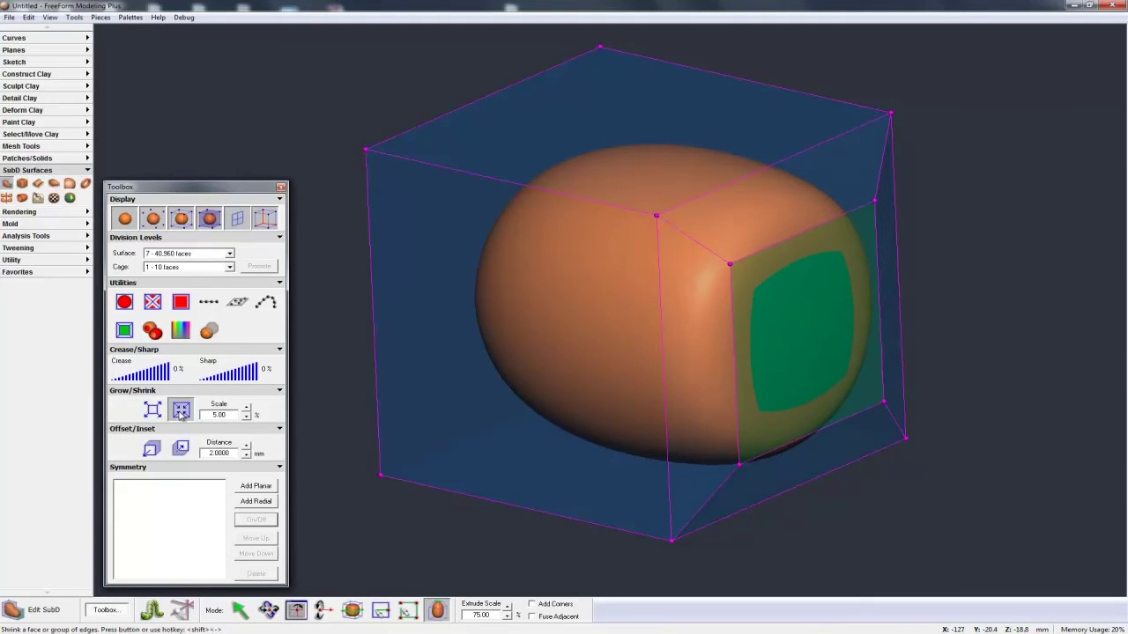
pyautogui.click(180, 415)
pyautogui.click(180, 415)
pyautogui.click(181, 415)
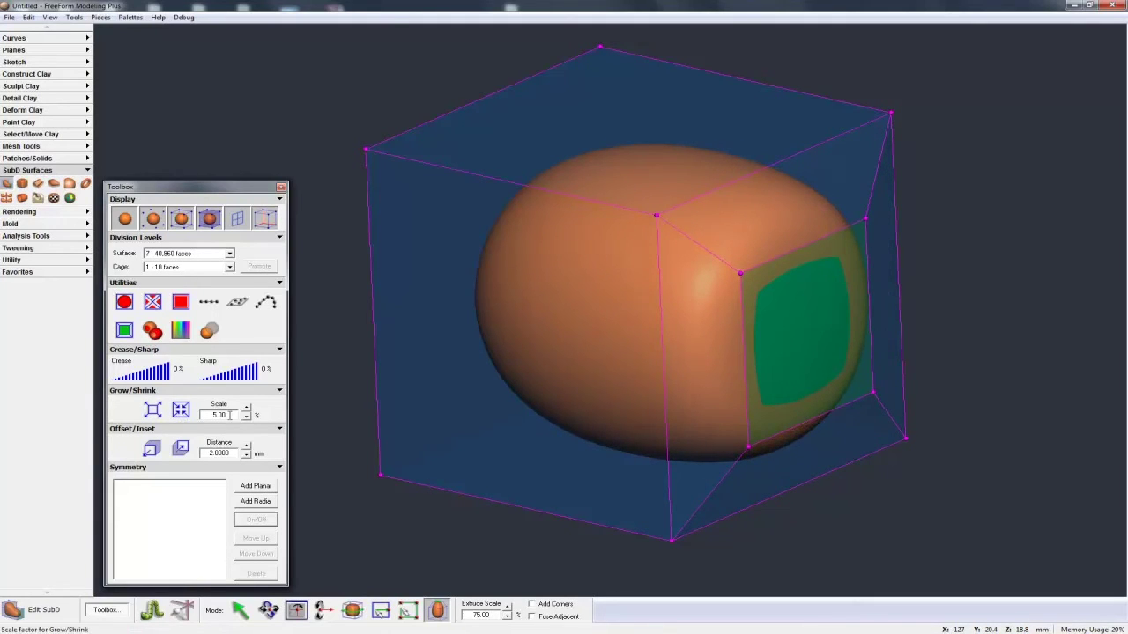
# Grow the extruded face back out repeatedly at a 5% scale.
pyautogui.click(152, 410)
pyautogui.click(153, 411)
pyautogui.click(152, 411)
pyautogui.click(153, 412)
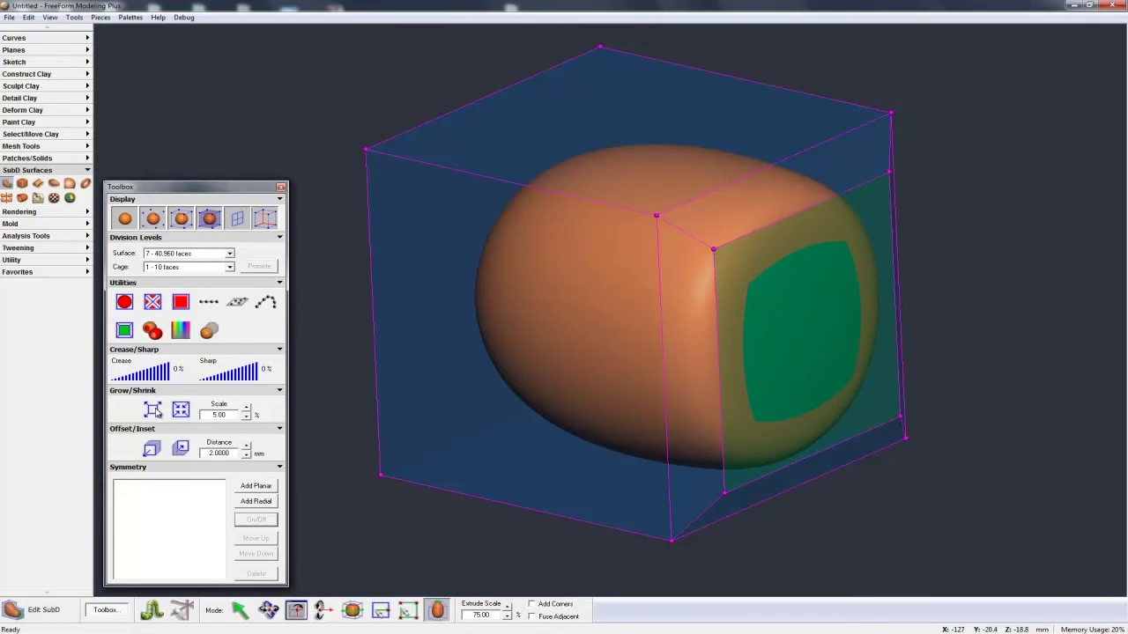
pyautogui.click(158, 413)
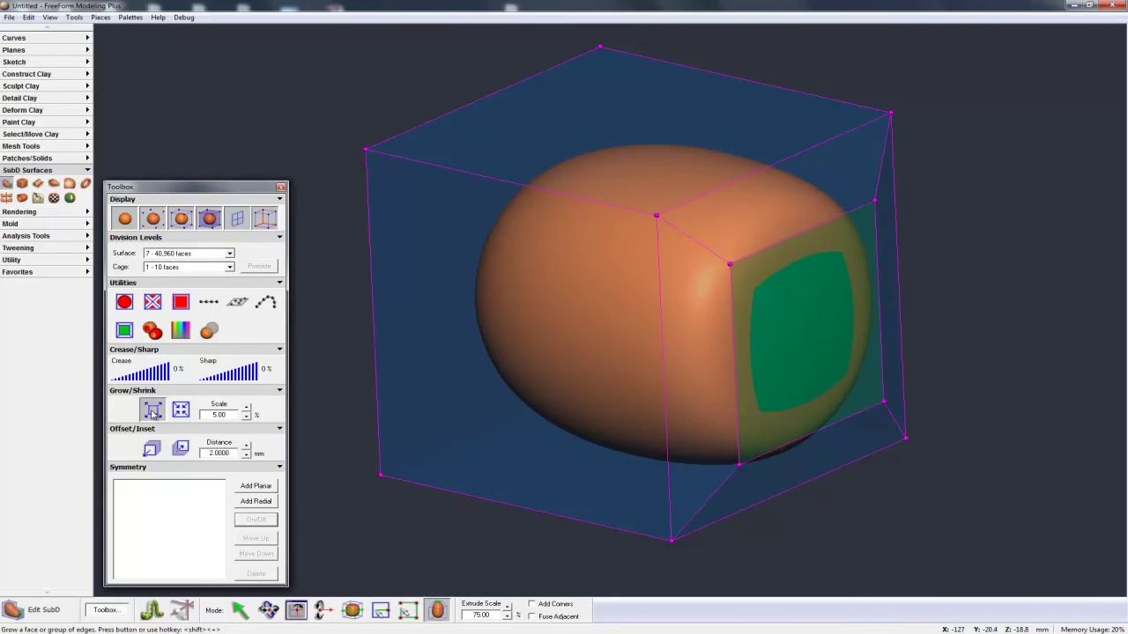
pyautogui.click(153, 414)
pyautogui.click(152, 414)
pyautogui.click(153, 414)
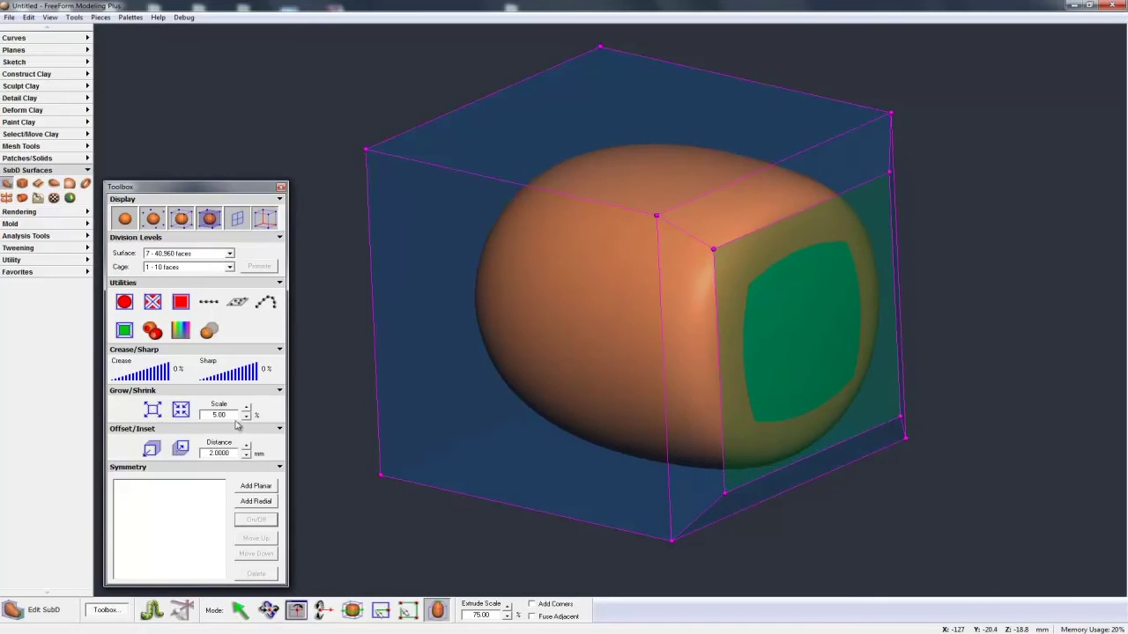
# Set the Grow/Shrink scale to 25%, and shrink and regrow the extruded face with it.
pyautogui.moveTo(229, 415); pyautogui.dragTo(198, 420)
pyautogui.click(180, 411)
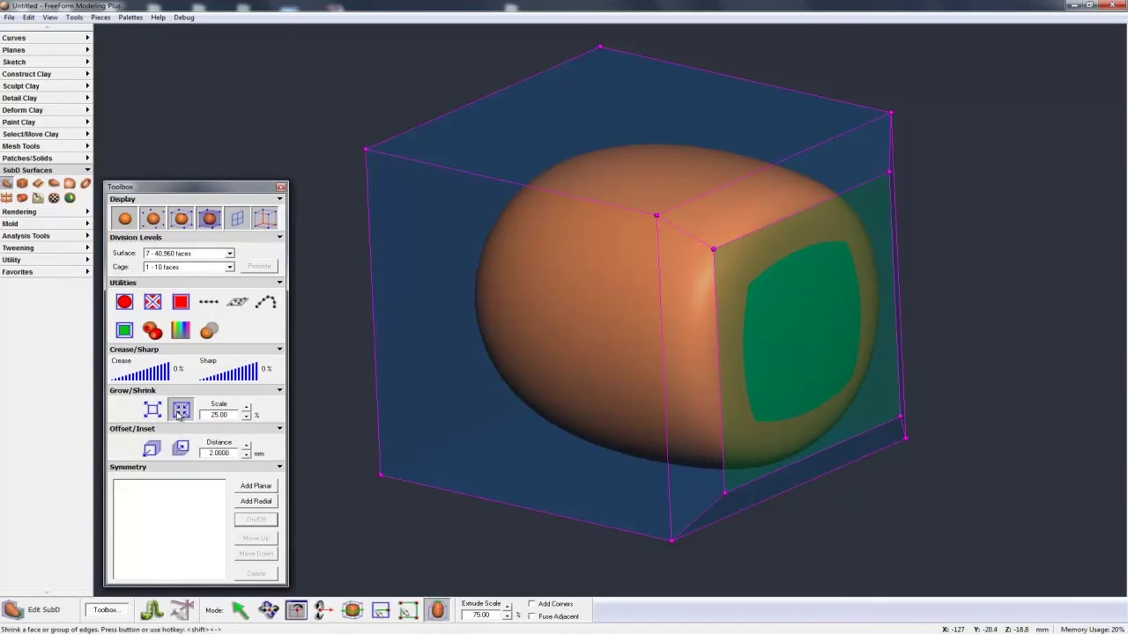
pyautogui.click(179, 410)
pyautogui.click(180, 410)
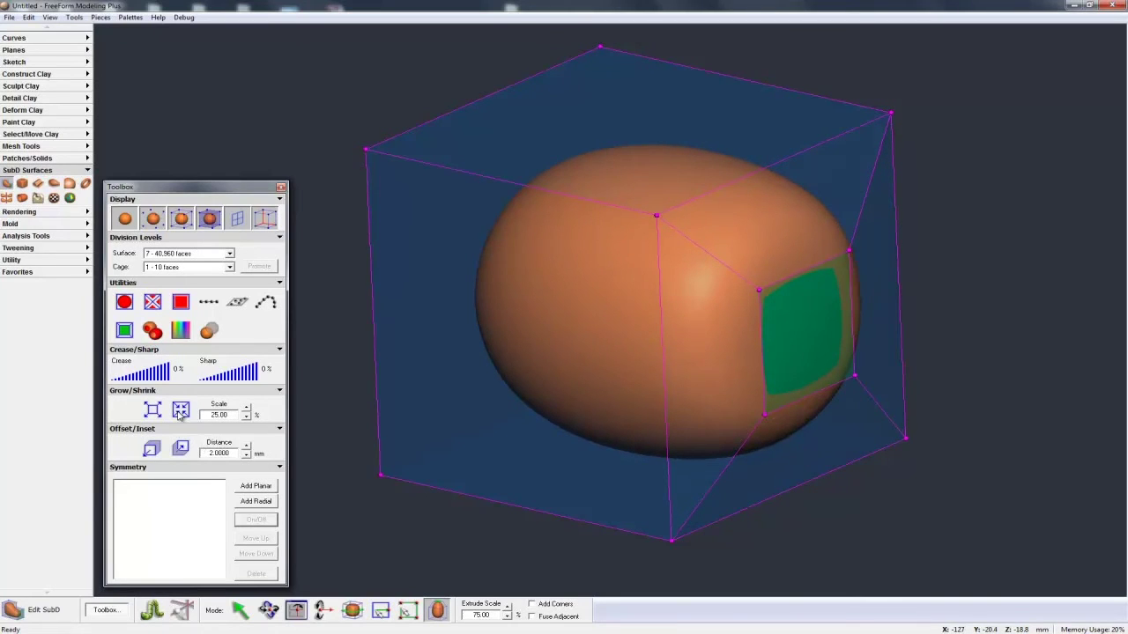
pyautogui.click(180, 410)
pyautogui.click(154, 411)
pyautogui.click(154, 411)
pyautogui.click(154, 411)
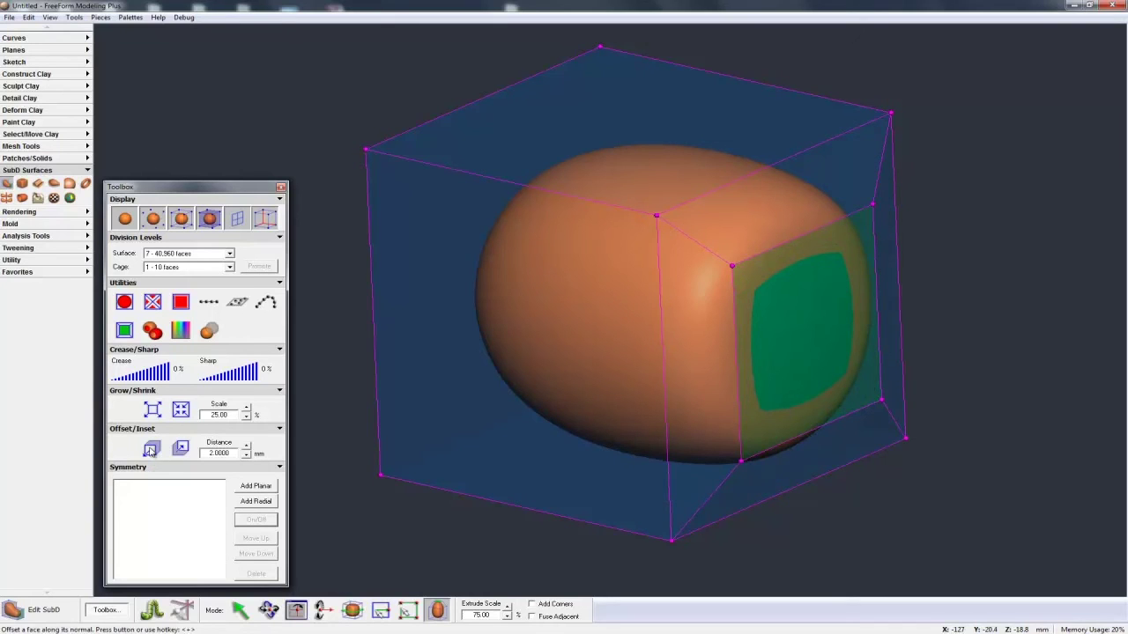
# Offset the extruded face outward along its normal repeatedly at a distance of 2 mm.
pyautogui.click(151, 450)
pyautogui.click(151, 450)
pyautogui.click(151, 450)
pyautogui.click(151, 450)
pyautogui.moveTo(551, 440); pyautogui.dragTo(492, 425, button='middle')
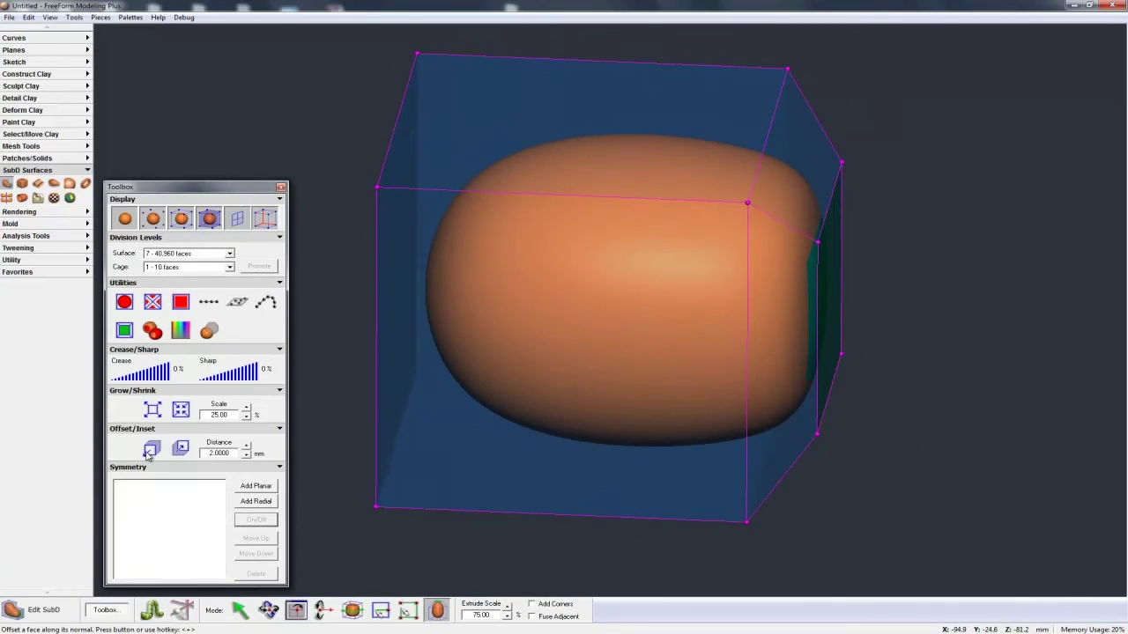
pyautogui.click(148, 452)
pyautogui.click(148, 451)
pyautogui.click(148, 451)
pyautogui.click(148, 452)
# Inset the extruded face back along its normal repeatedly at a distance of 2 mm.
pyautogui.click(184, 452)
pyautogui.click(184, 452)
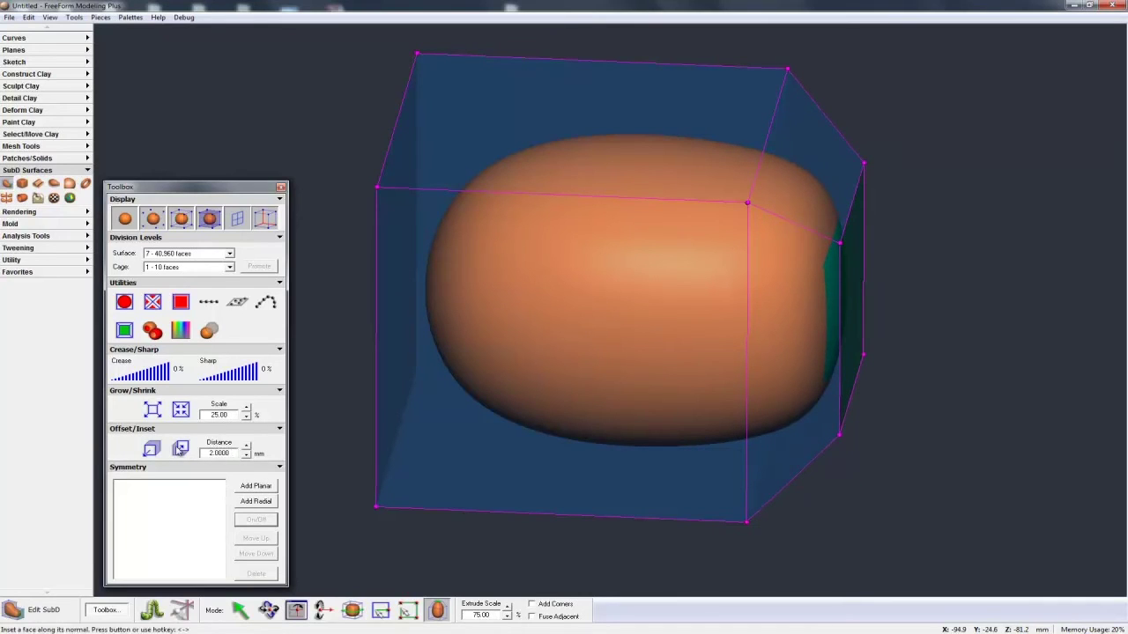
pyautogui.click(181, 449)
pyautogui.click(181, 450)
pyautogui.click(180, 450)
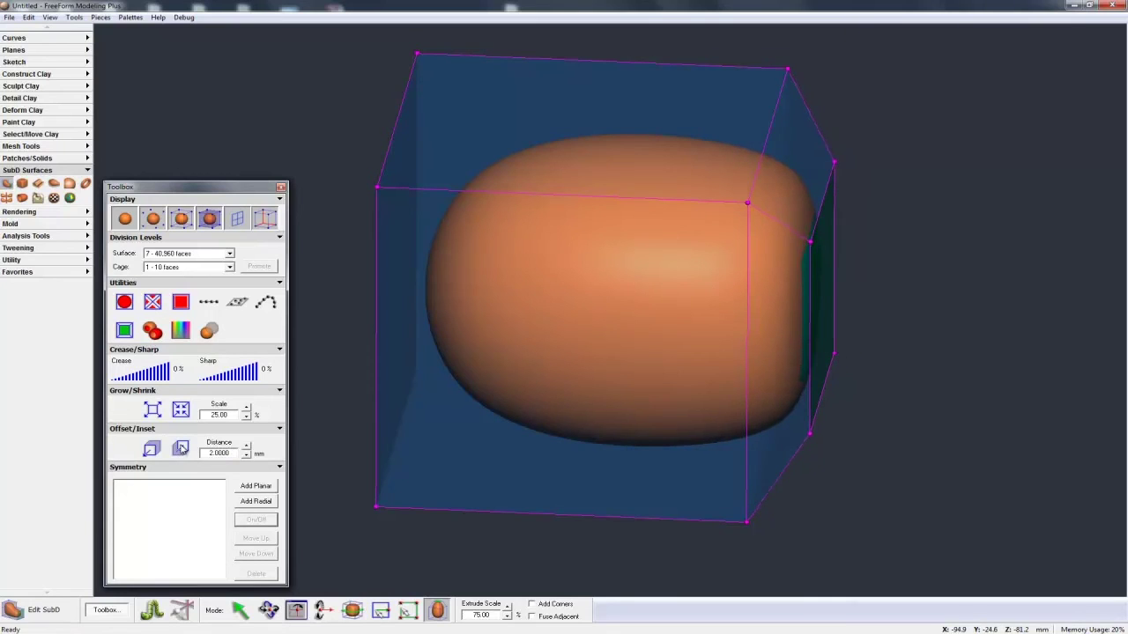
# Undo the repeated inset and offset changes made to the extruded face.
pyautogui.moveTo(551, 492); pyautogui.dragTo(354, 470, button='middle')
pyautogui.hotkey('ctrl', 'z')
pyautogui.hotkey('ctrl', 'z')
pyautogui.hotkey('ctrl', 'z')
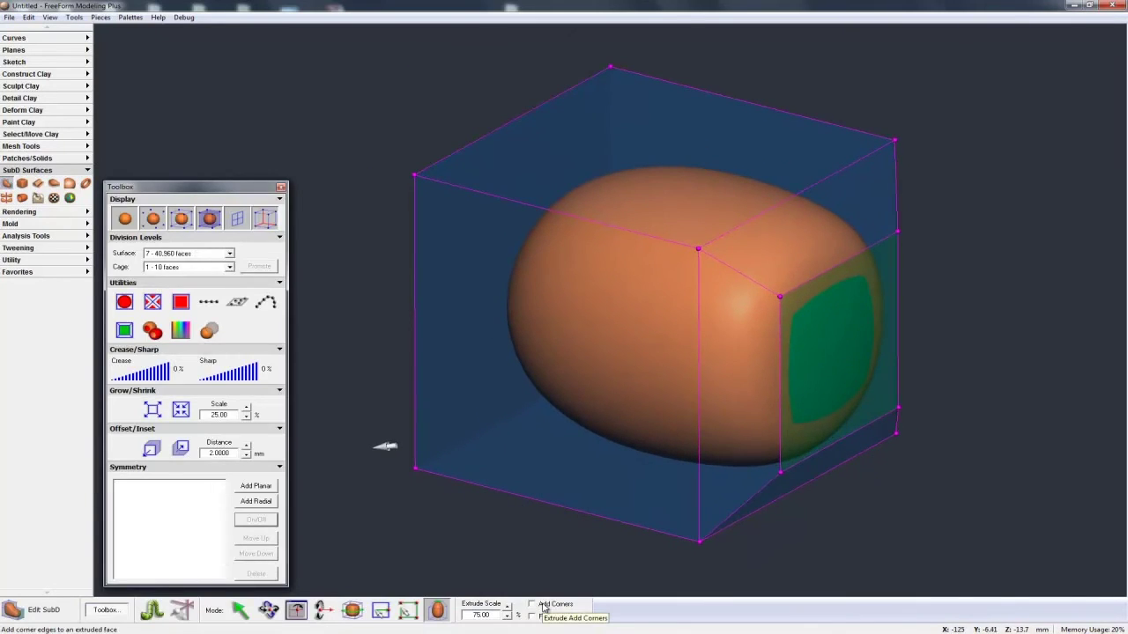
pyautogui.hotkey('ctrl', 'z')
pyautogui.hotkey('ctrl', 'z')
pyautogui.hotkey('ctrl', 'z')
pyautogui.hotkey('ctrl', 'z')
pyautogui.hotkey('ctrl', 'z')
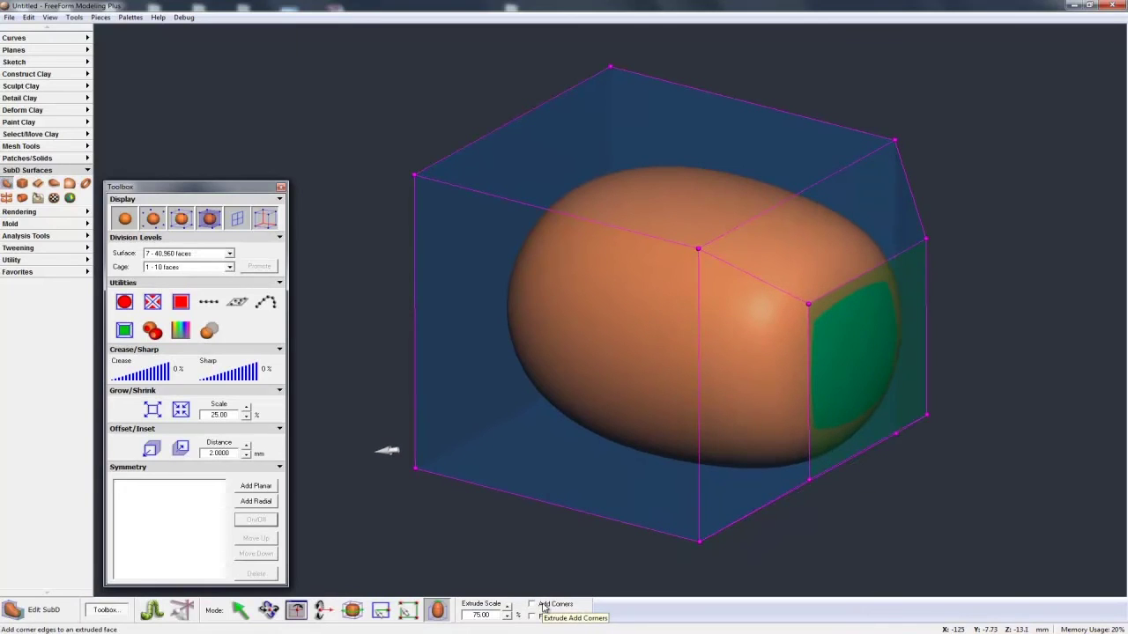
pyautogui.hotkey('ctrl', 'z')
pyautogui.hotkey('ctrl', 'z')
pyautogui.hotkey('ctrl', 'z')
pyautogui.hotkey('ctrl', 'z')
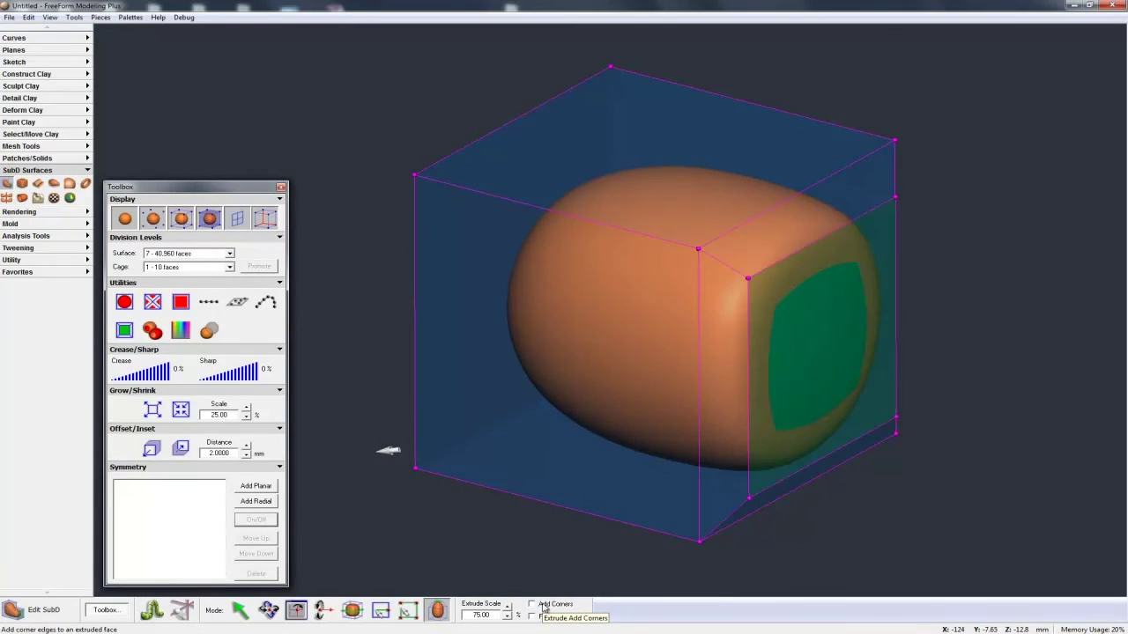
pyautogui.hotkey('ctrl', 'z')
pyautogui.hotkey('ctrl', 'z')
pyautogui.hotkey('ctrl', 'z')
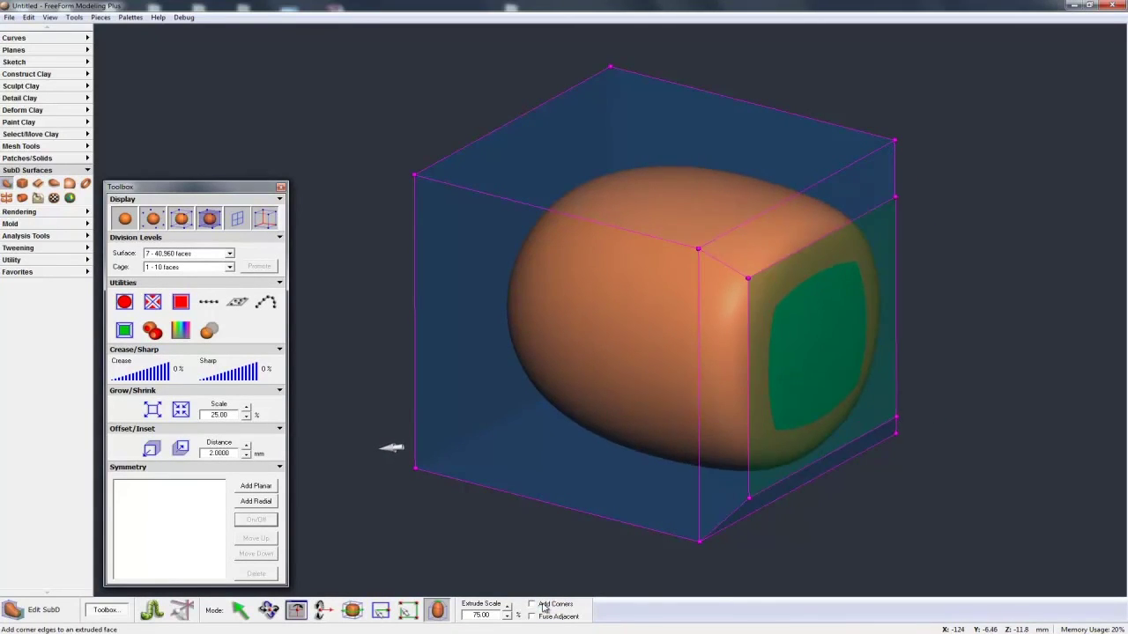
pyautogui.press('Escape')
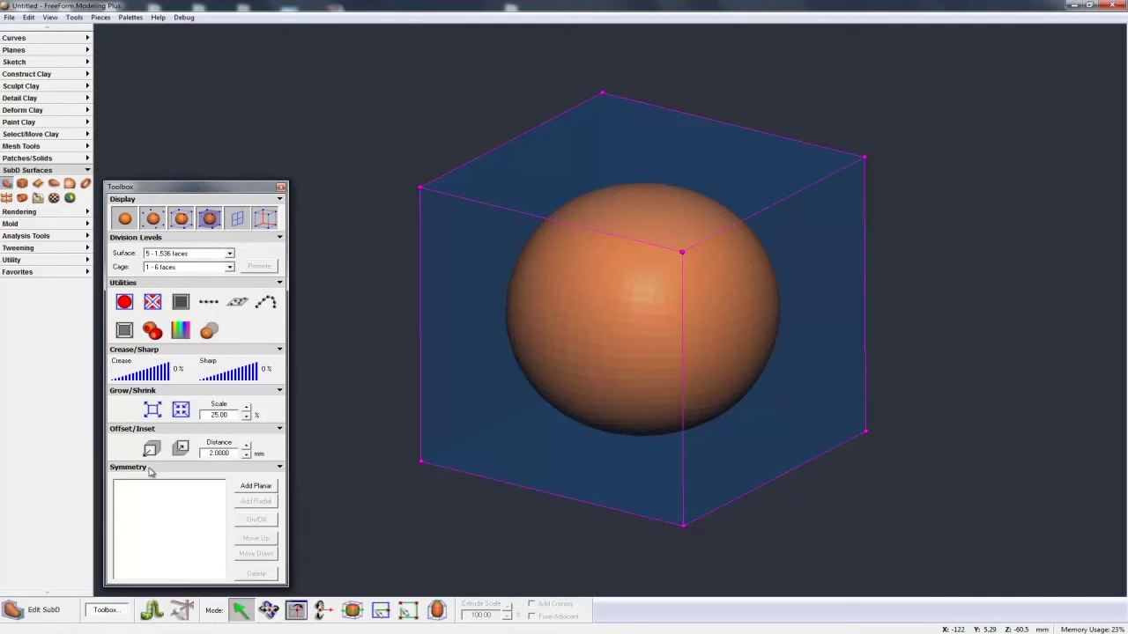
# Add a planar symmetry midway between the two front top corner points of the box cage.
pyautogui.moveTo(611, 344); pyautogui.dragTo(650, 320, button='middle')
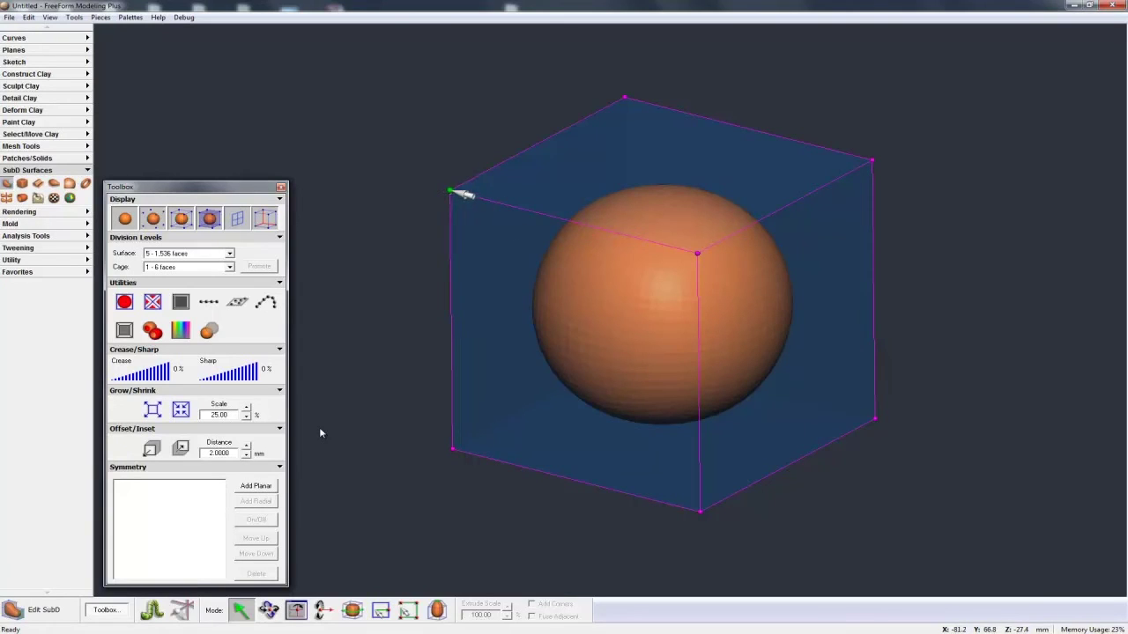
pyautogui.click(450, 190)
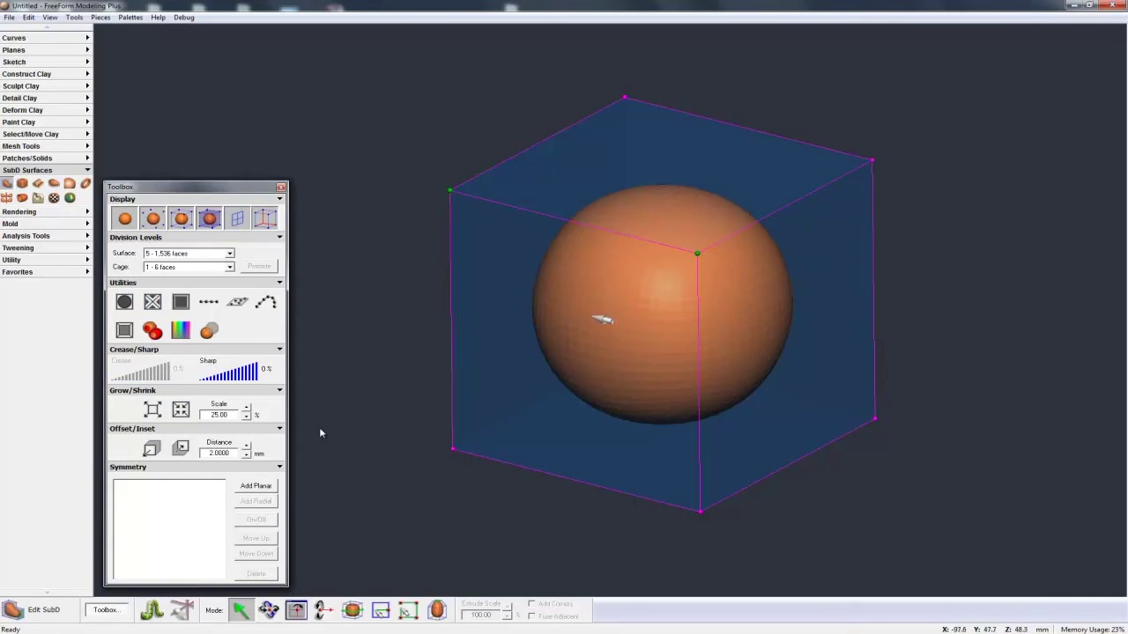
pyautogui.click(257, 487)
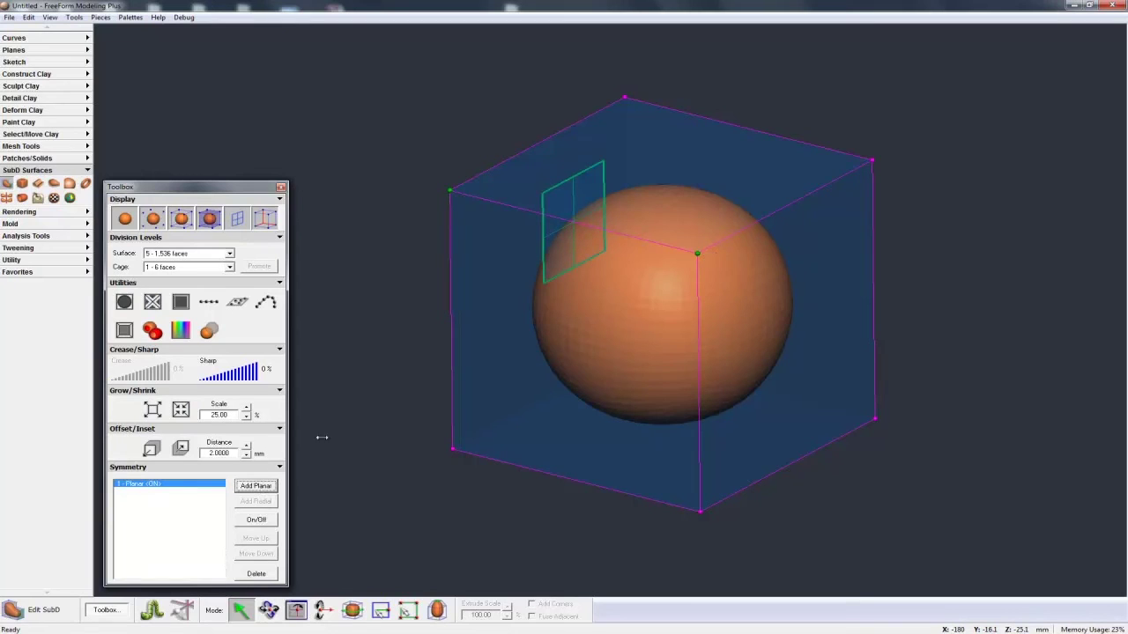
pyautogui.press('space')
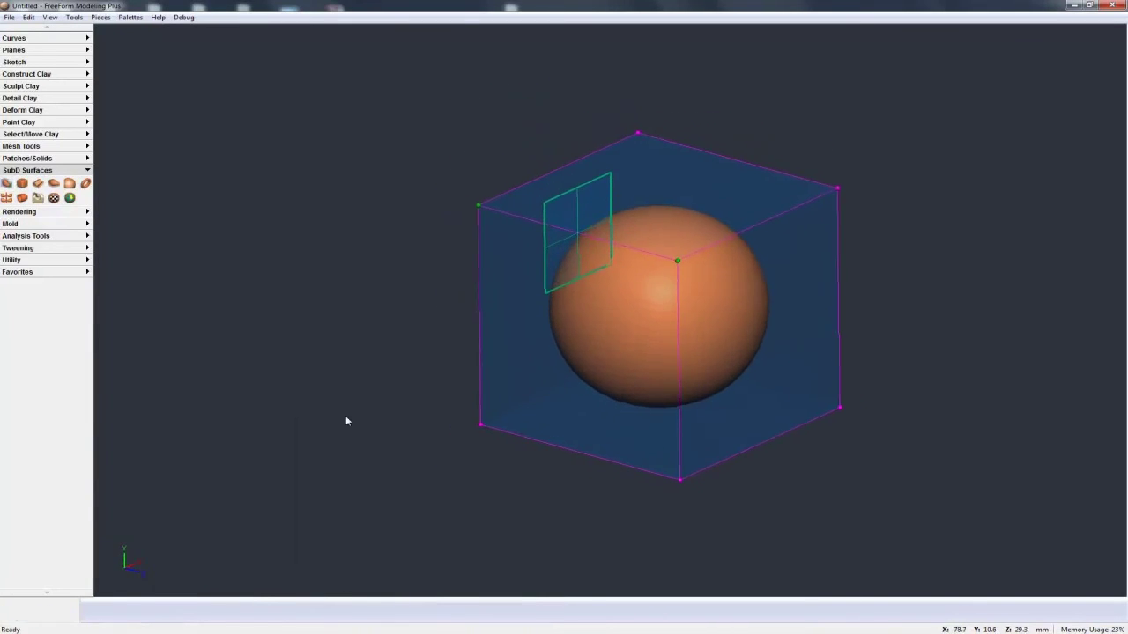
pyautogui.press('space')
pyautogui.click(936, 262)
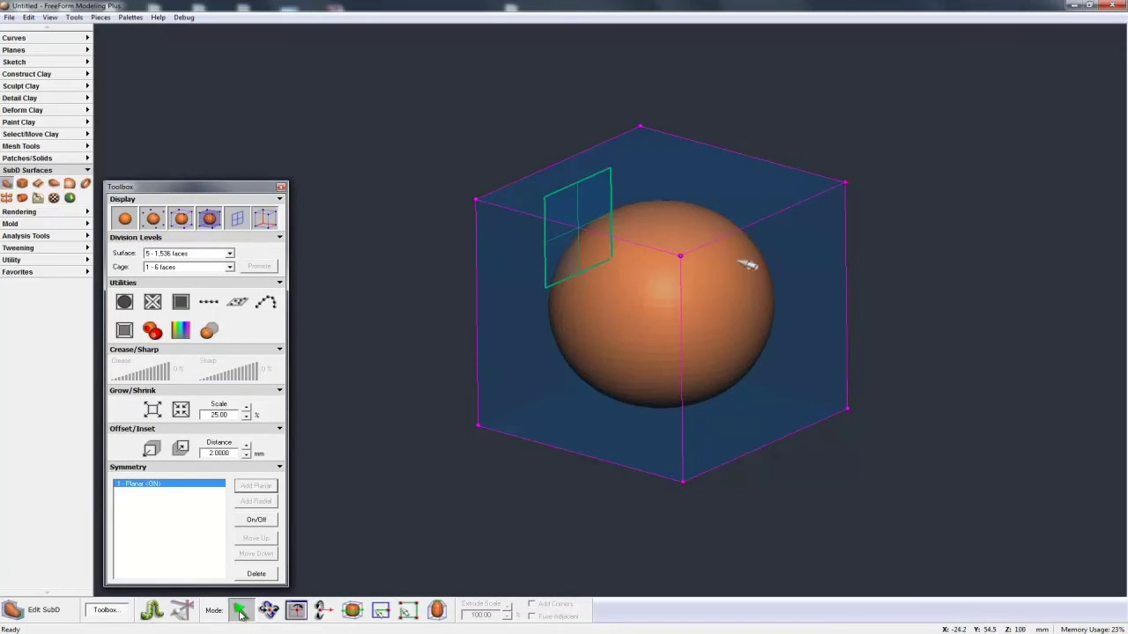
# Try moving the cage's front top corner point with the planar symmetry on.
pyautogui.click(681, 257)
pyautogui.moveTo(683, 256); pyautogui.dragTo(723, 343)
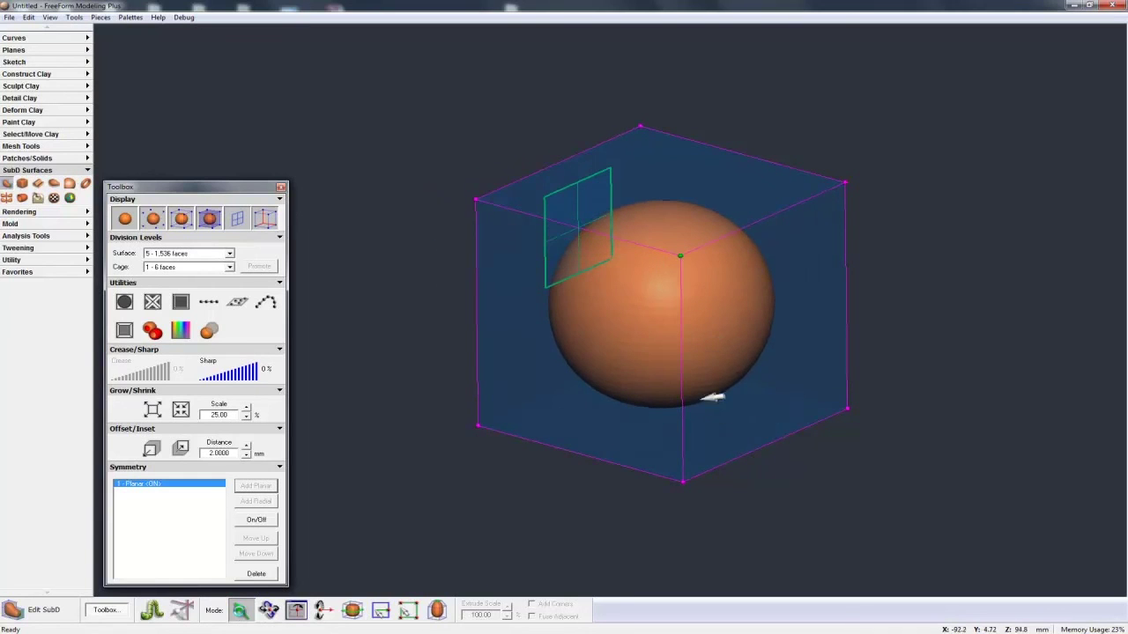
pyautogui.press('z')
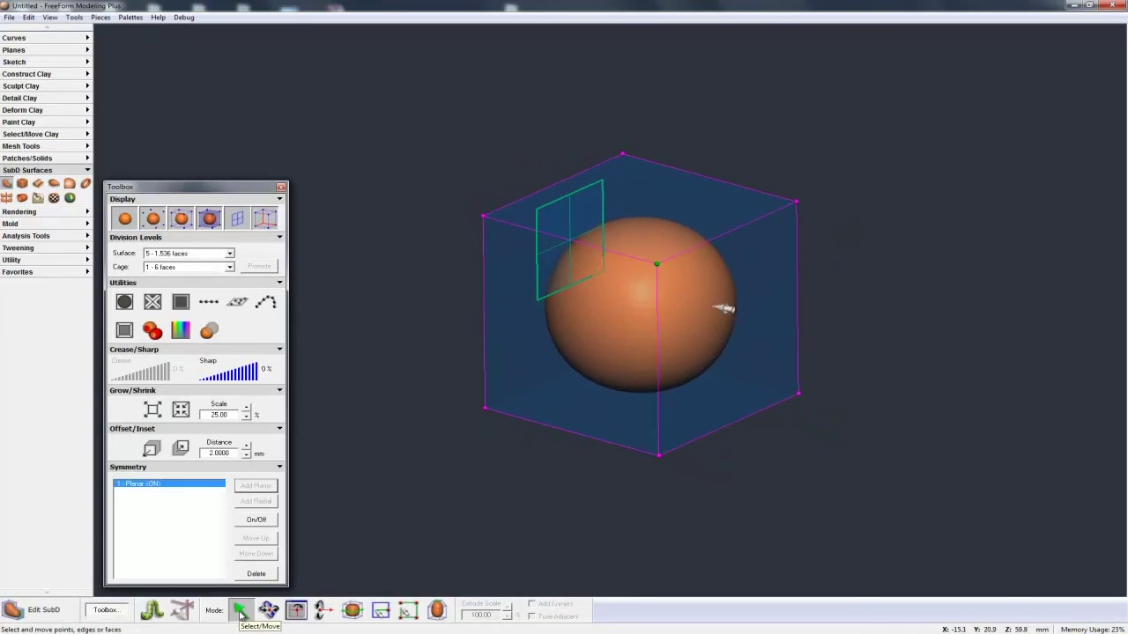
# Extrude the cage's end face outward with symmetry at 100% extrude scale, and shrink it twice at 25%.
pyautogui.click(241, 611)
pyautogui.click(437, 611)
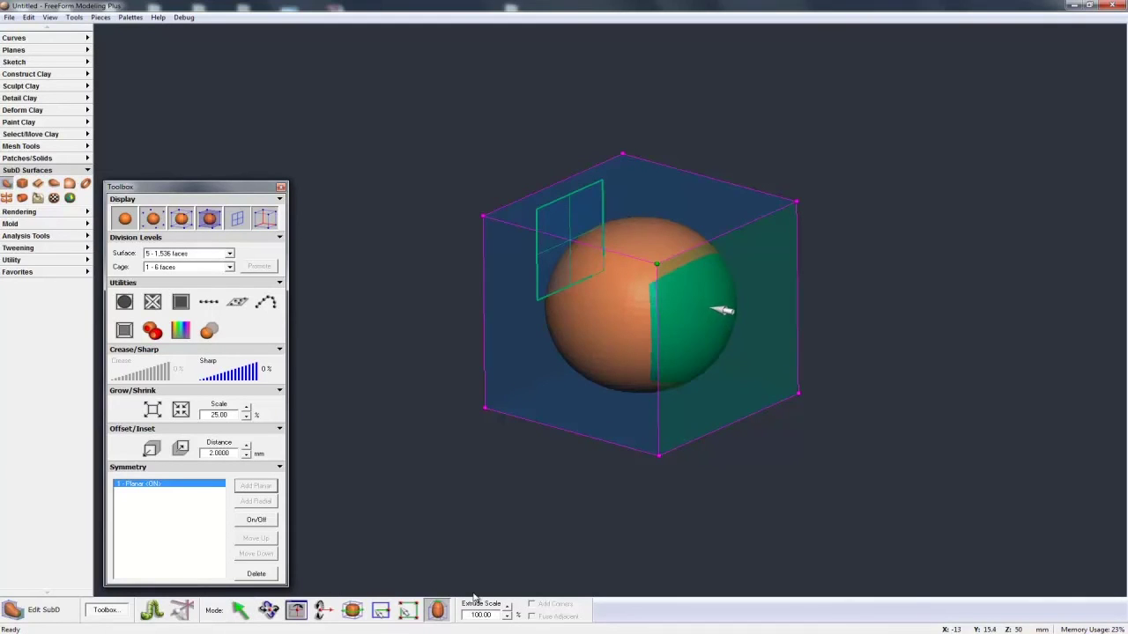
pyautogui.moveTo(737, 308); pyautogui.dragTo(797, 322)
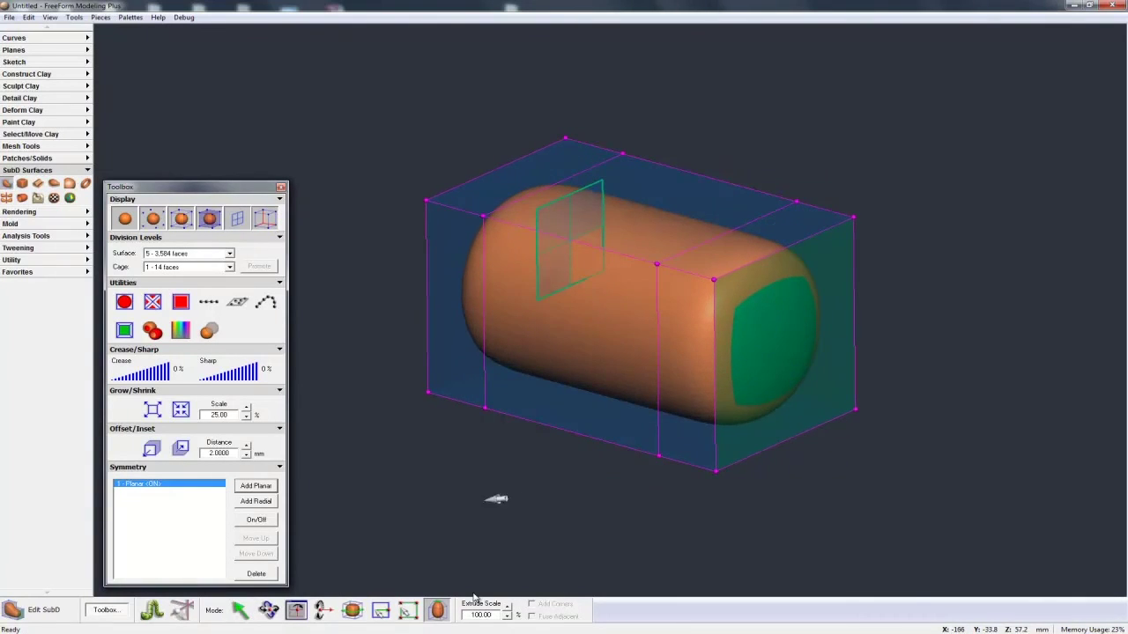
pyautogui.click(180, 410)
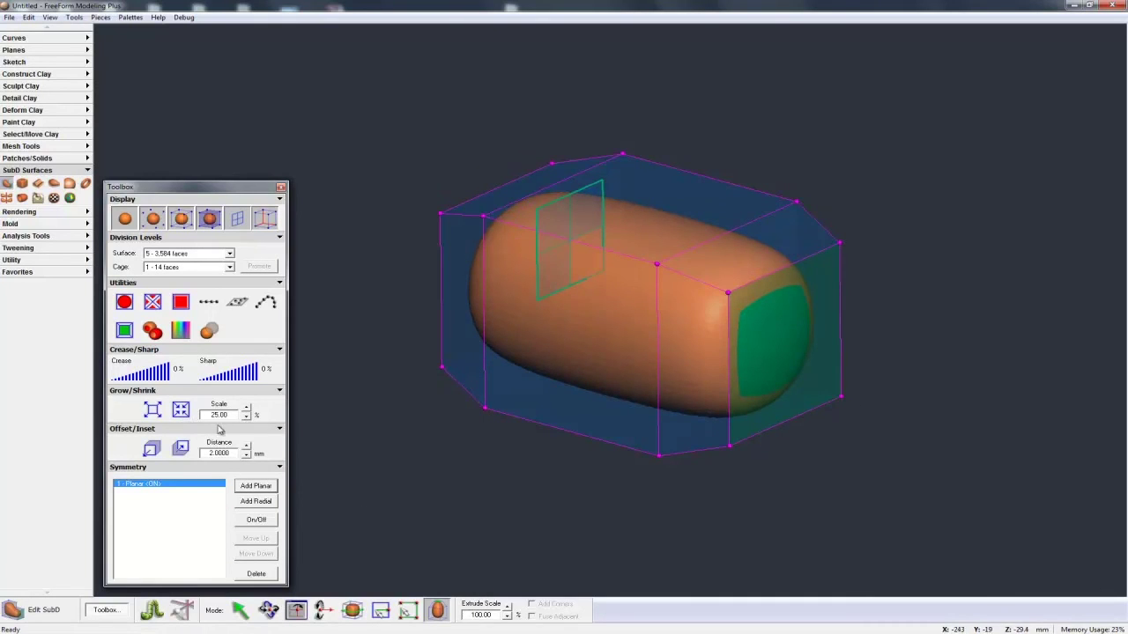
pyautogui.click(174, 413)
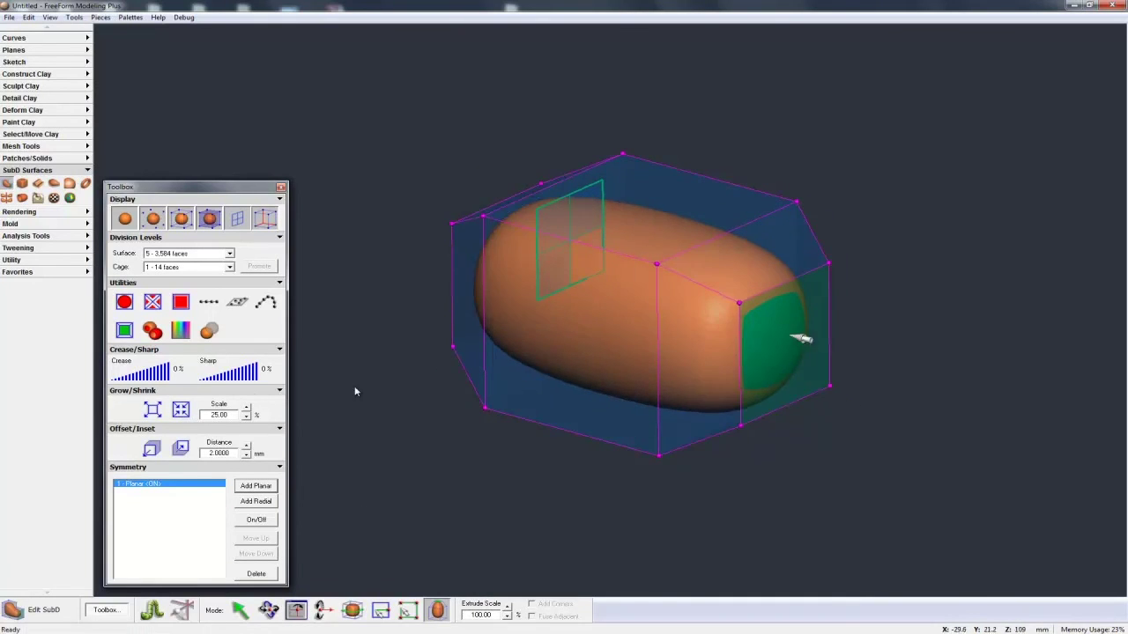
# Extrude the shrunken end face outward by two more segments, and extrude the outermost segment's side face forward.
pyautogui.moveTo(769, 338); pyautogui.dragTo(964, 404)
pyautogui.press('z')
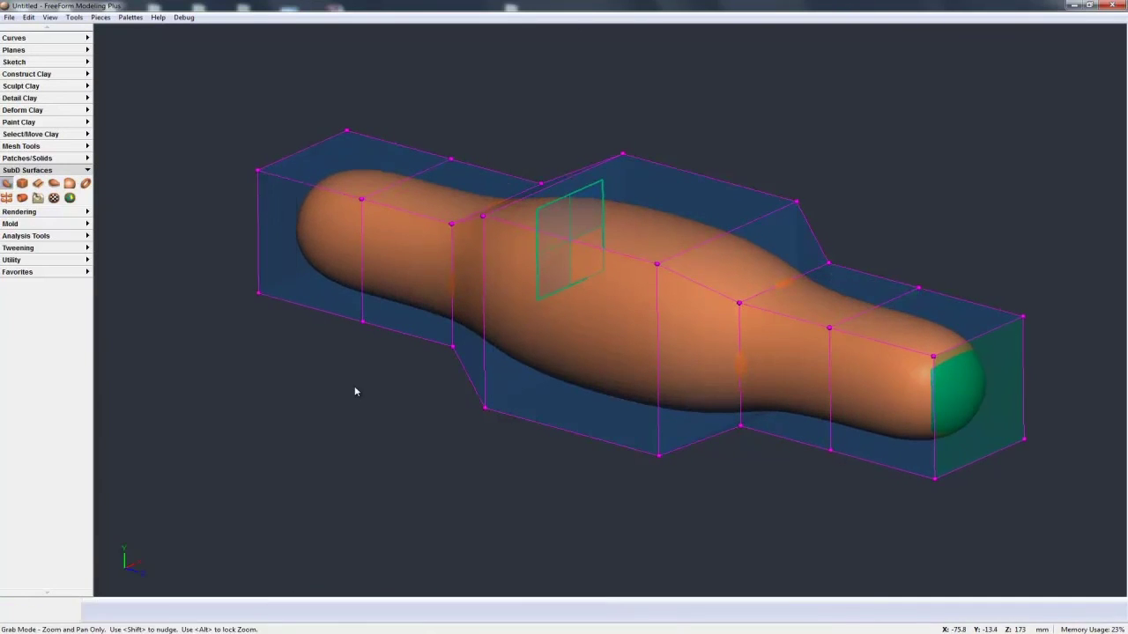
pyautogui.click(820, 354)
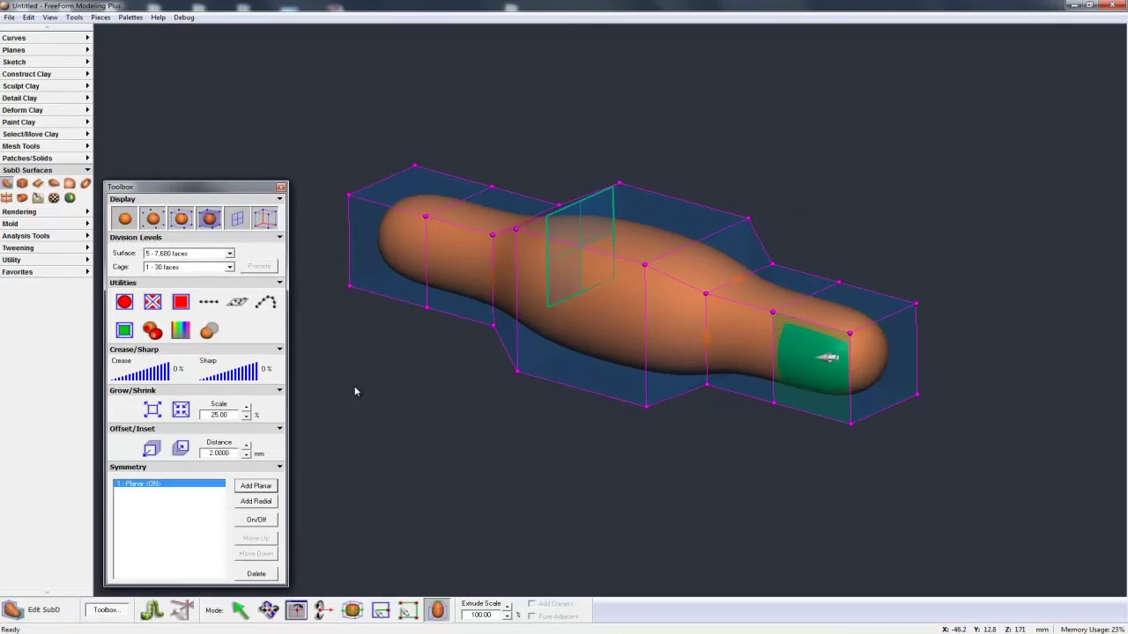
pyautogui.moveTo(832, 360); pyautogui.dragTo(746, 398)
pyautogui.press('z')
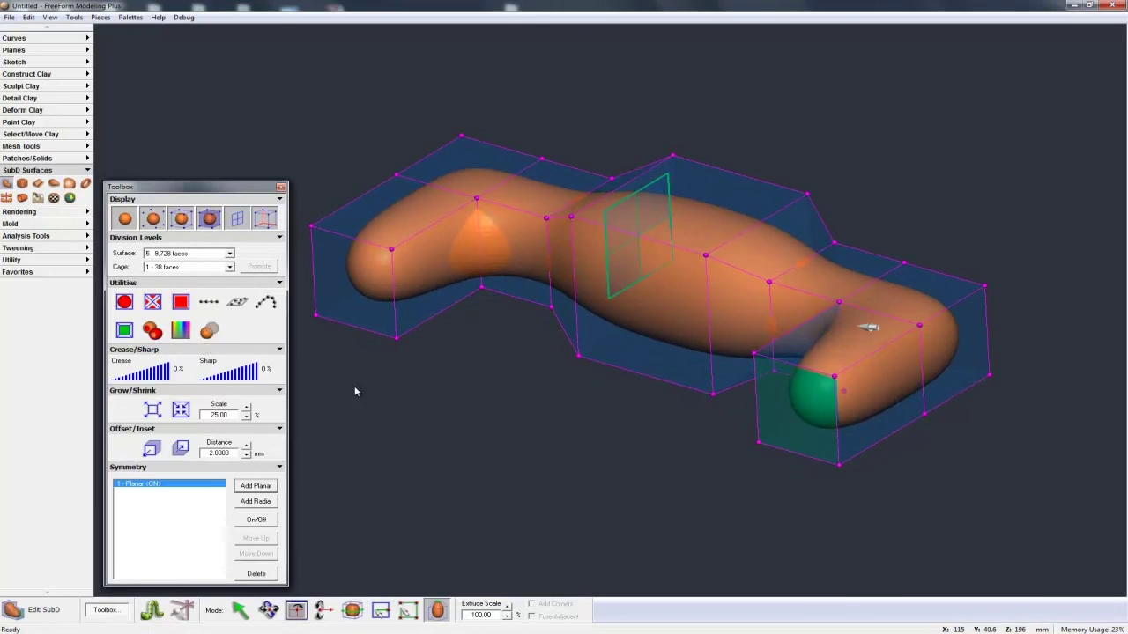
pyautogui.click(772, 499)
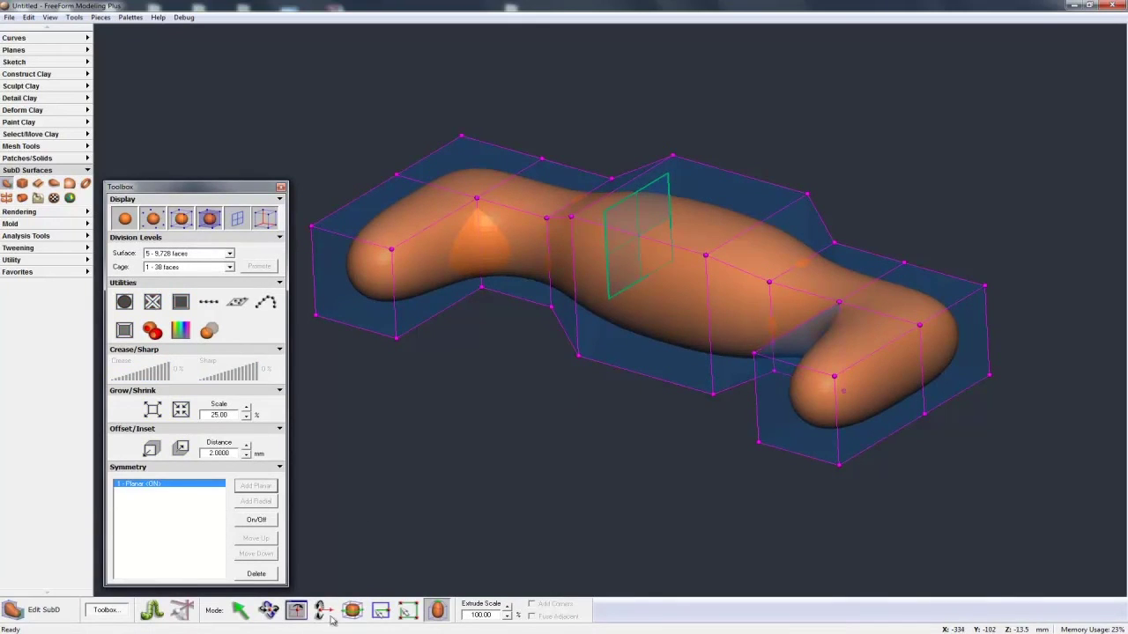
# Add a second planar symmetry between the two top corner points at the end of the forward extrusion.
pyautogui.click(240, 611)
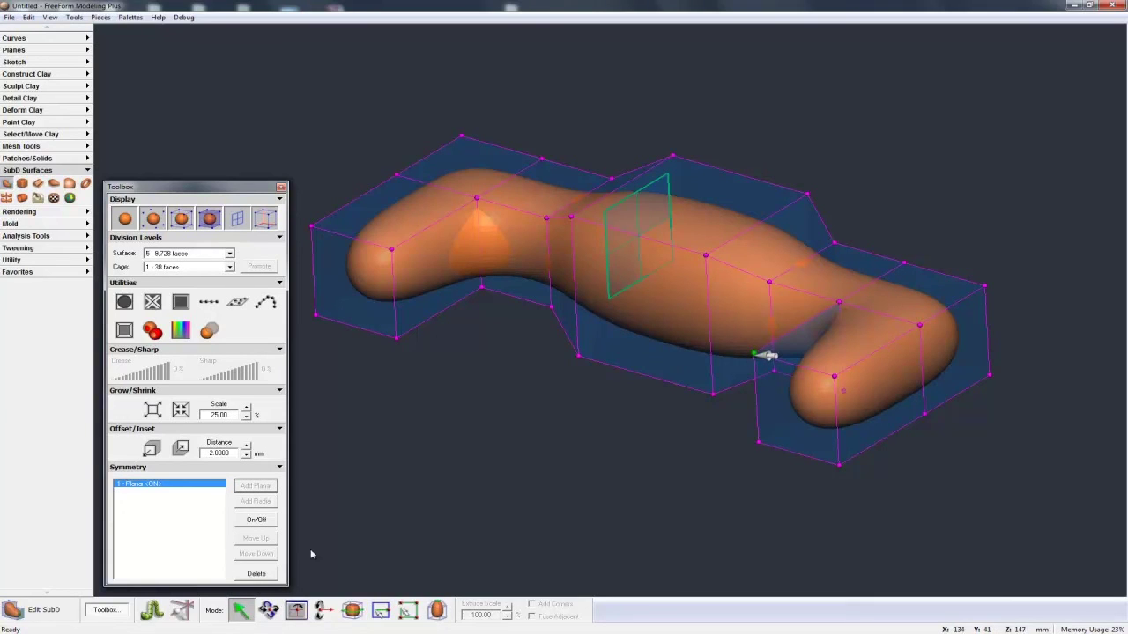
pyautogui.click(763, 355)
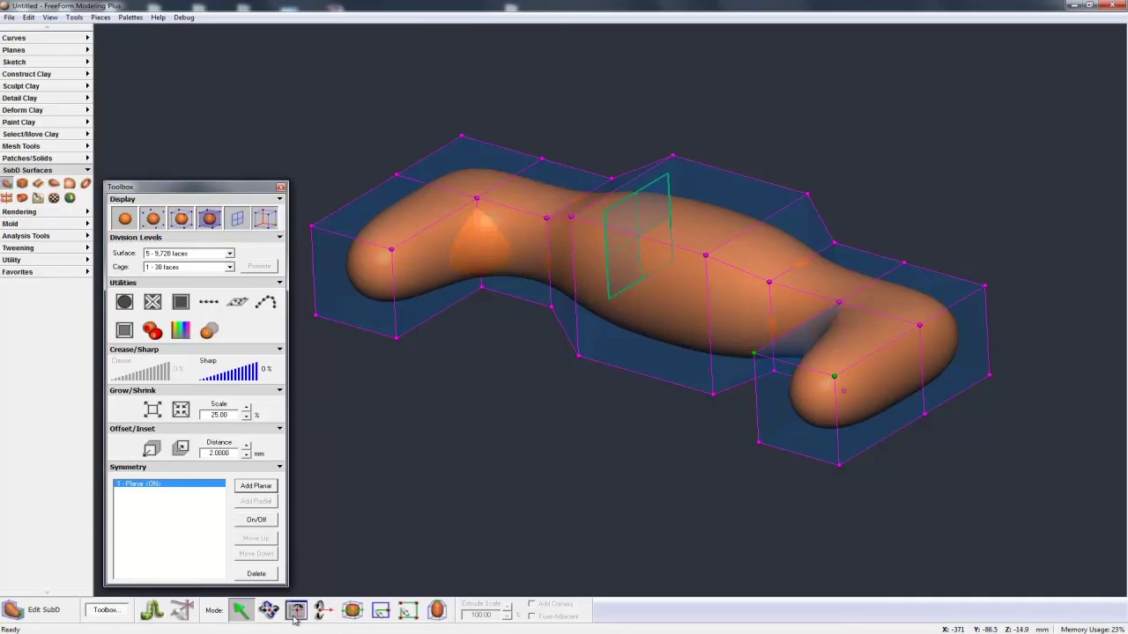
pyautogui.click(258, 487)
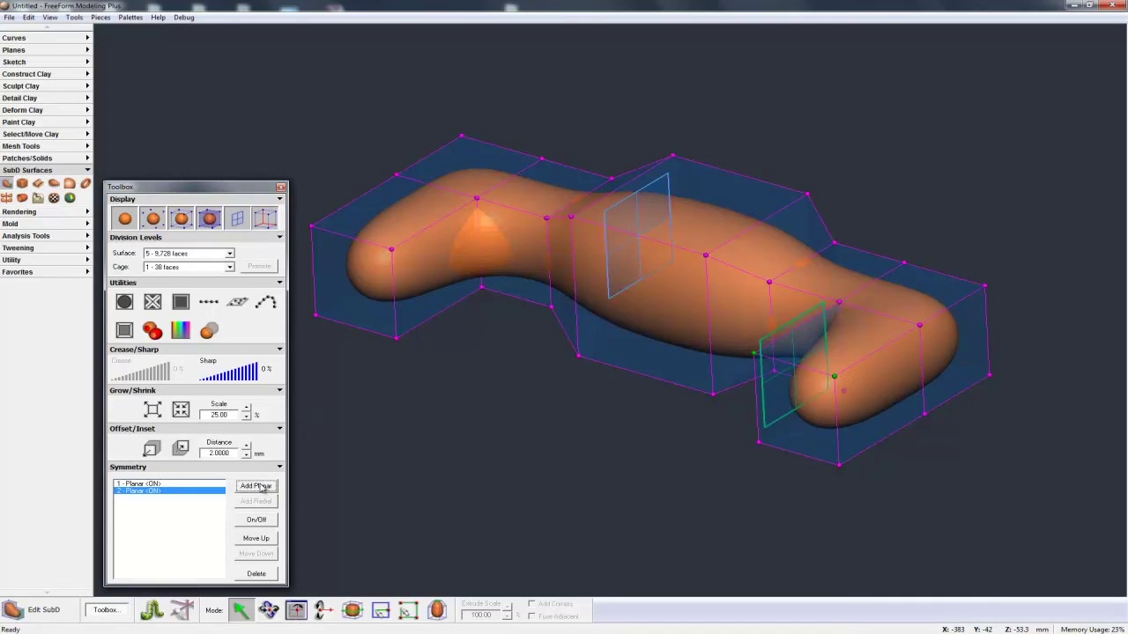
# Try moving top edges of the body and arm and a corner point of the forward extrusion under both symmetry planes.
pyautogui.moveTo(696, 390); pyautogui.dragTo(742, 397, button='middle')
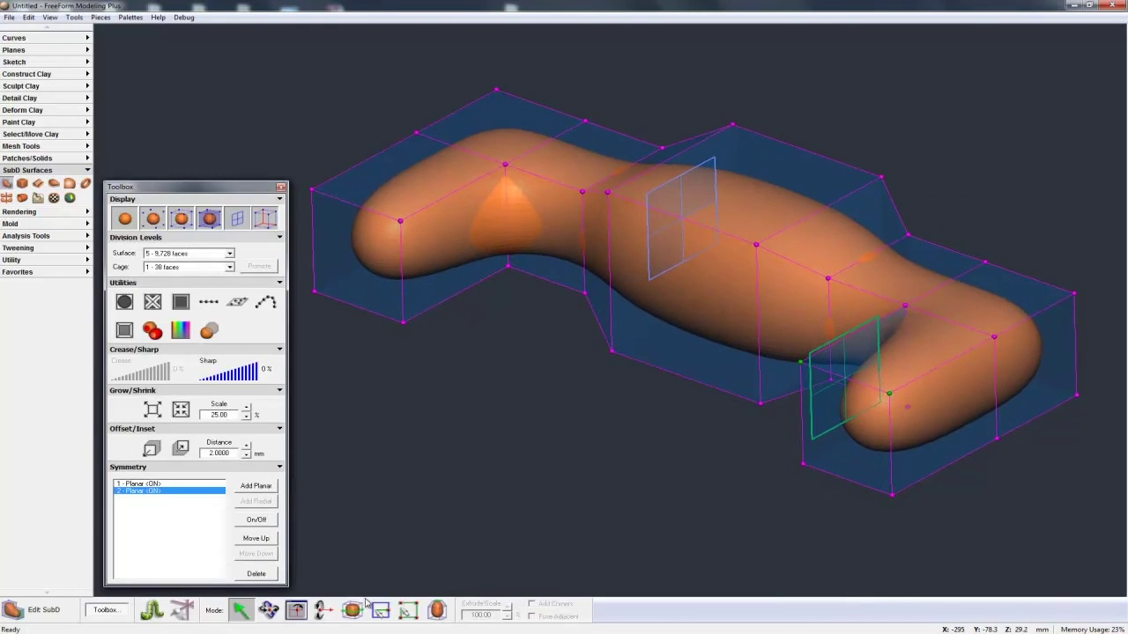
pyautogui.click(850, 196)
pyautogui.moveTo(848, 196)
pyautogui.mouseDown()
pyautogui.moveTo(850, 180)
pyautogui.moveTo(815, 157)
pyautogui.moveTo(847, 178)
pyautogui.mouseUp()
pyautogui.moveTo(872, 255)
pyautogui.mouseDown()
pyautogui.moveTo(871, 231)
pyautogui.moveTo(845, 210)
pyautogui.moveTo(879, 231)
pyautogui.moveTo(884, 250)
pyautogui.mouseUp()
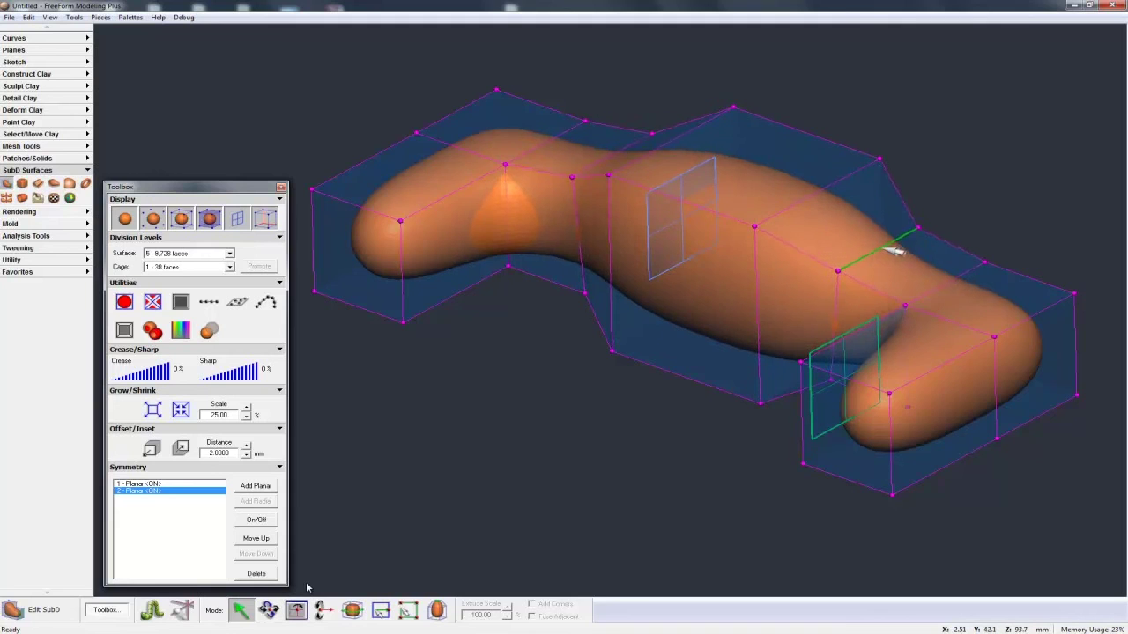
pyautogui.click(934, 289)
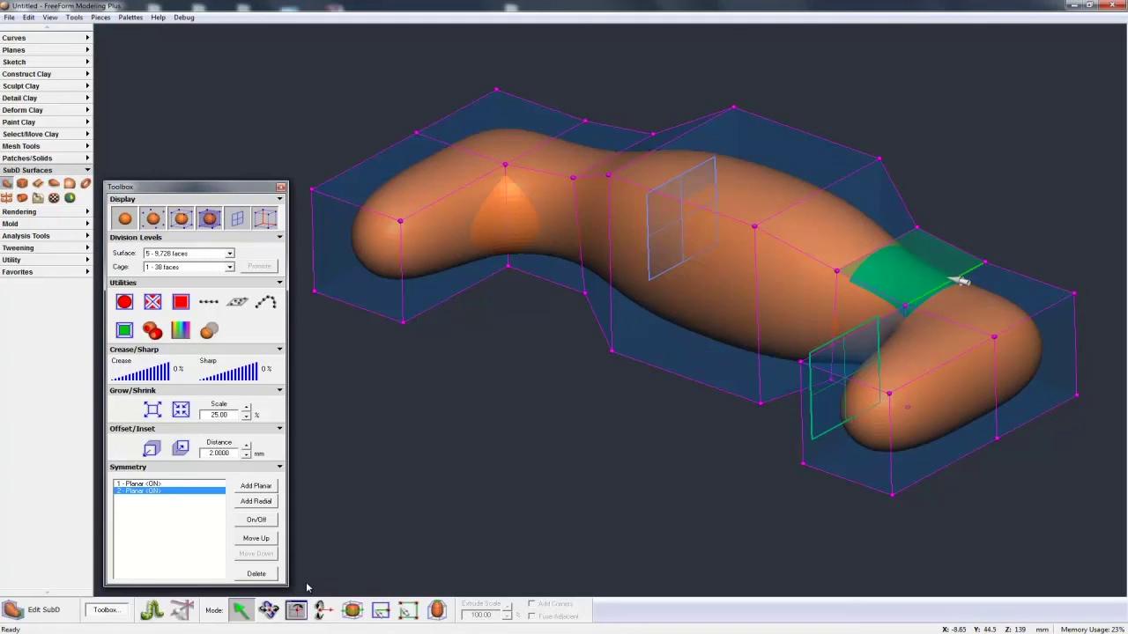
pyautogui.click(963, 284)
pyautogui.moveTo(945, 282)
pyautogui.mouseDown()
pyautogui.moveTo(923, 252)
pyautogui.moveTo(951, 284)
pyautogui.moveTo(929, 262)
pyautogui.moveTo(940, 270)
pyautogui.mouseUp()
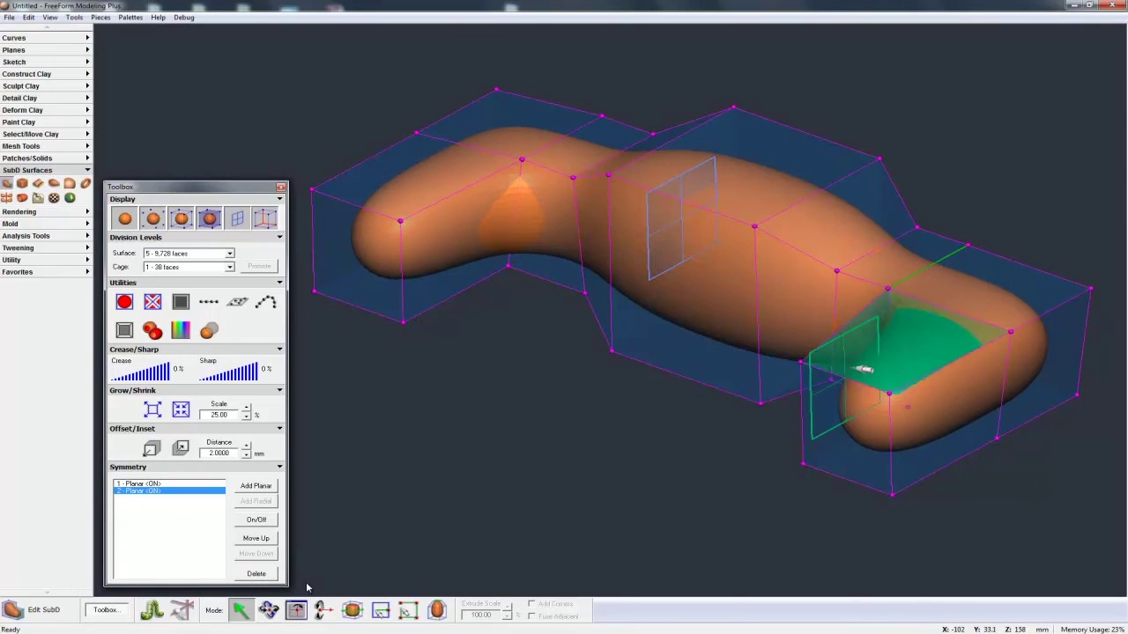
pyautogui.moveTo(890, 394)
pyautogui.mouseDown()
pyautogui.moveTo(858, 384)
pyautogui.moveTo(852, 407)
pyautogui.moveTo(863, 370)
pyautogui.moveTo(905, 392)
pyautogui.mouseUp()
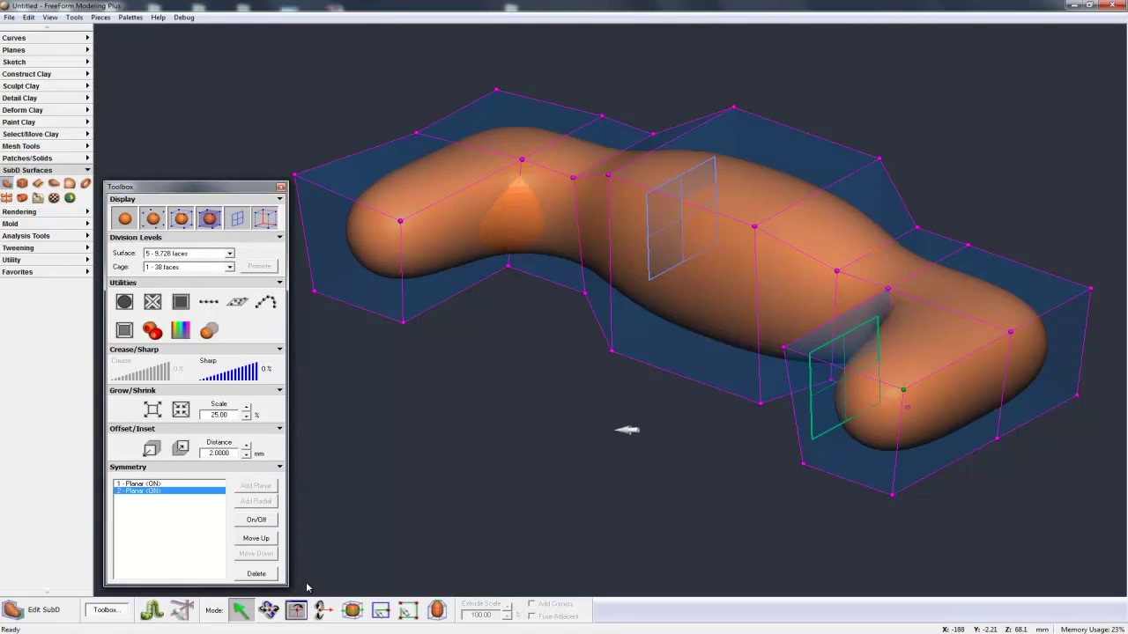
# Undo the edge and corner point moves made under the two symmetry planes.
pyautogui.hotkey('ctrl', 'z')
pyautogui.hotkey('ctrl', 'z')
pyautogui.hotkey('ctrl', 'z')
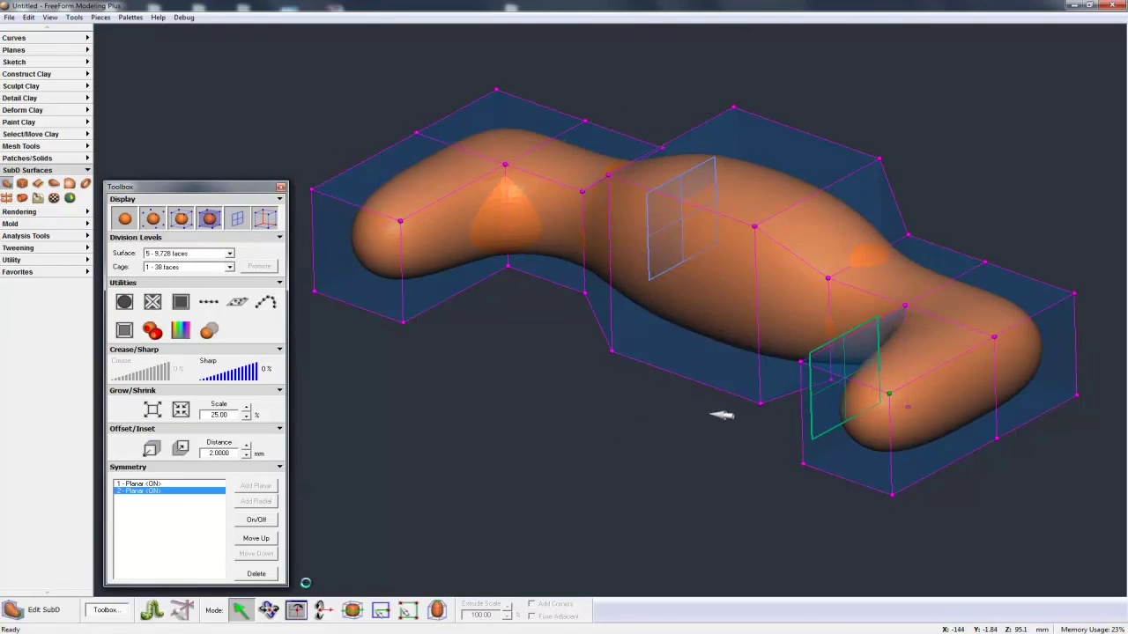
pyautogui.moveTo(721, 415); pyautogui.dragTo(723, 418)
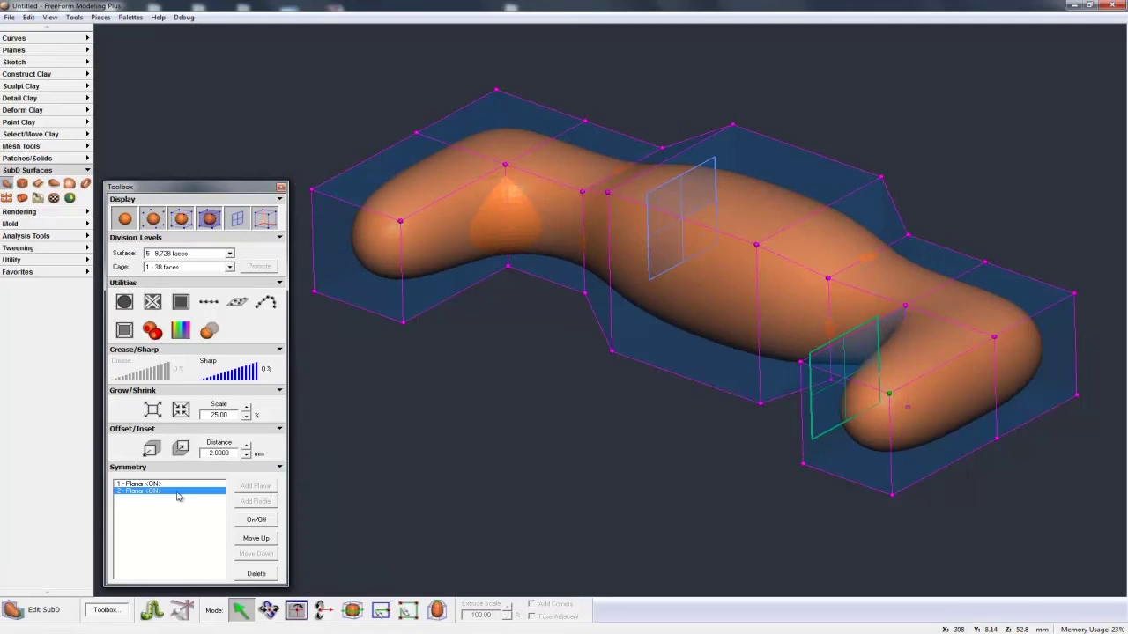
# Move the second symmetry plane up to first in the symmetry list, and shift the body's top edge inward.
pyautogui.click(254, 539)
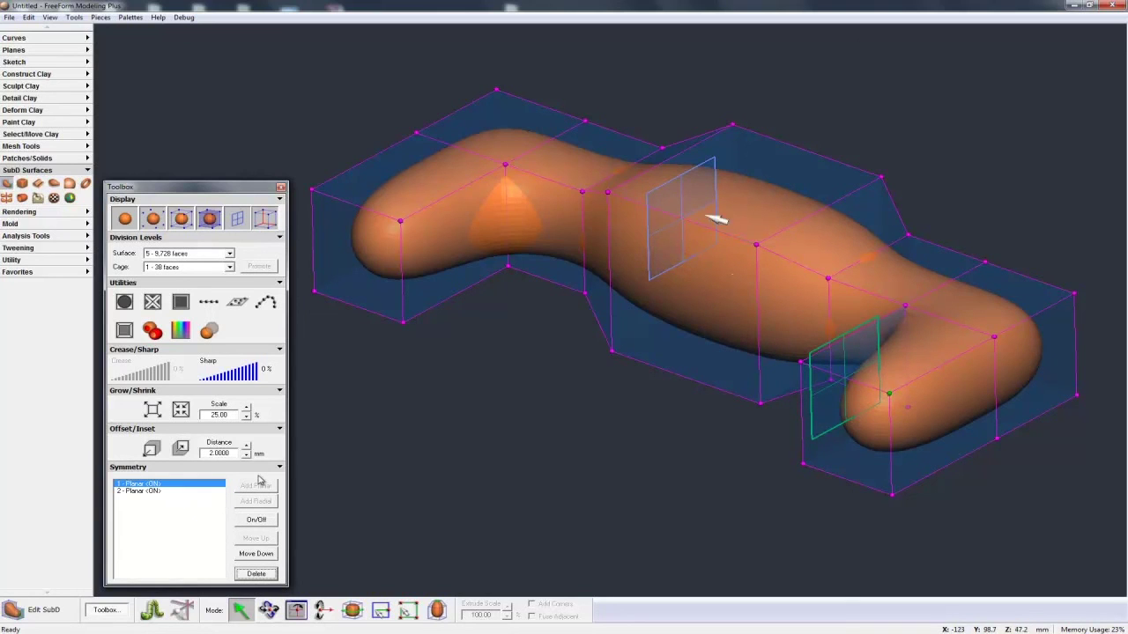
pyautogui.click(252, 620)
pyautogui.click(824, 209)
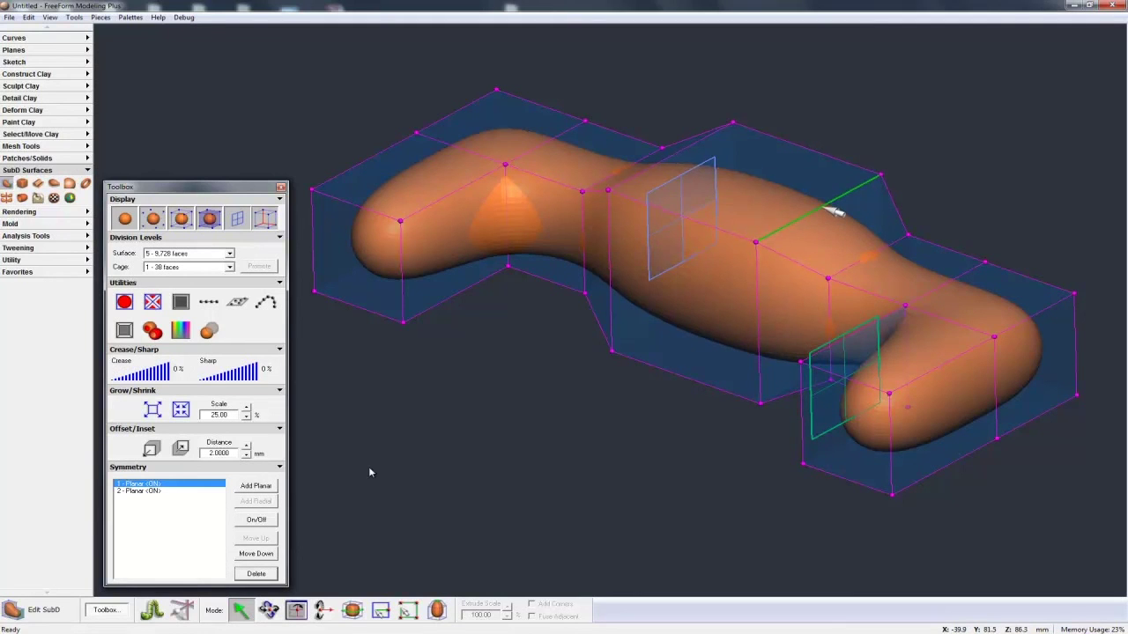
pyautogui.moveTo(826, 209); pyautogui.dragTo(791, 186)
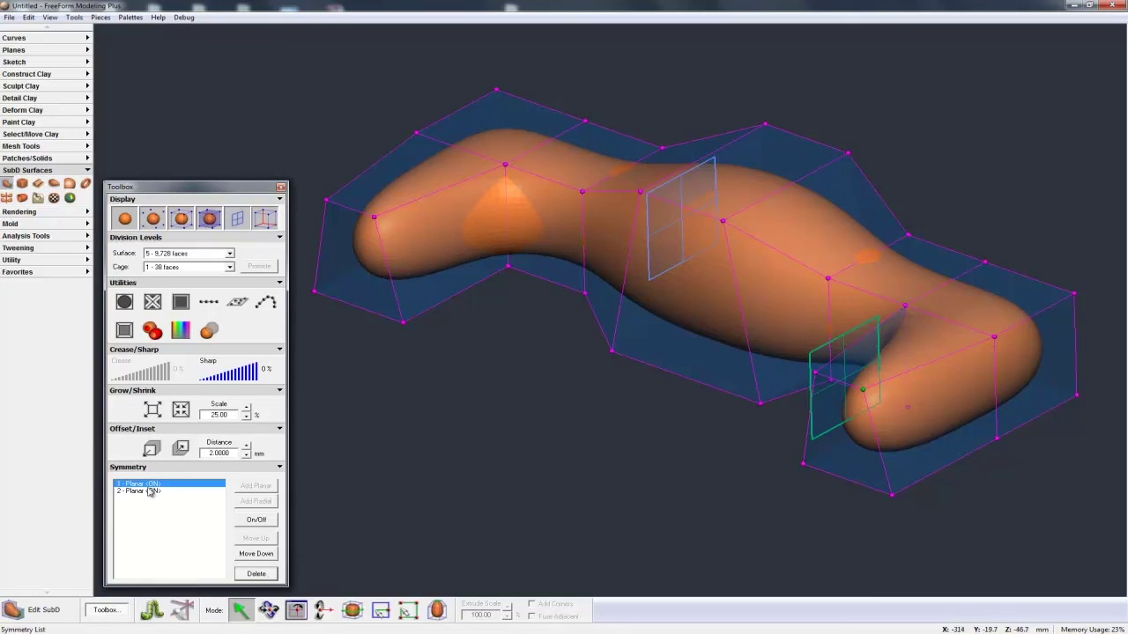
# Turn off the first symmetry plane and move a top and a bottom corner point at the forward extrusion's end outward.
pyautogui.click(257, 520)
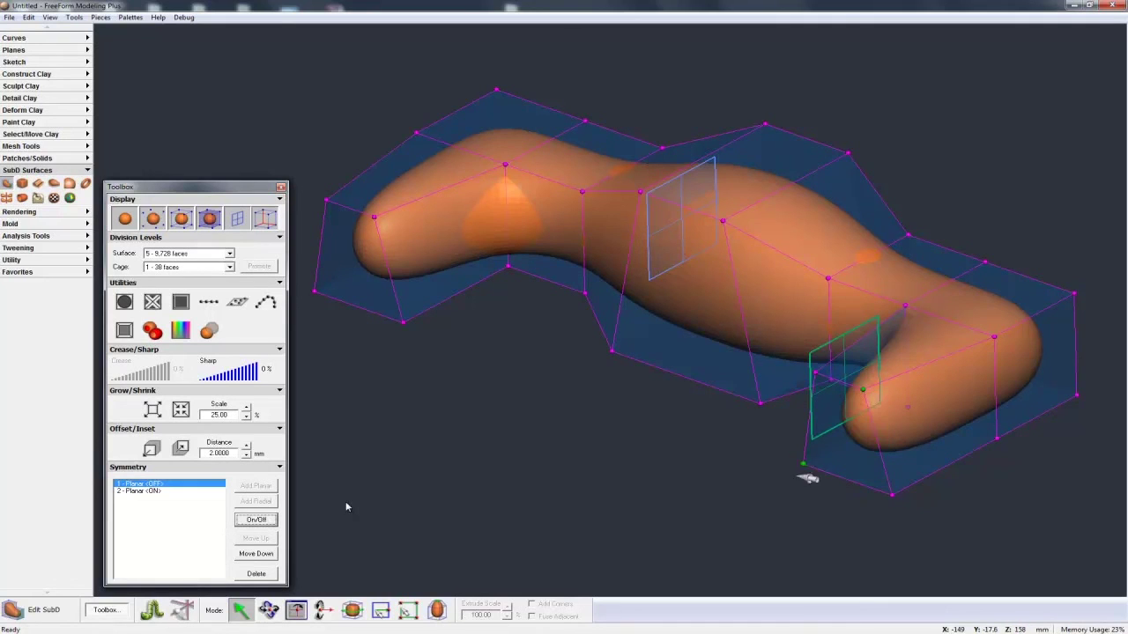
pyautogui.moveTo(863, 389); pyautogui.dragTo(895, 408)
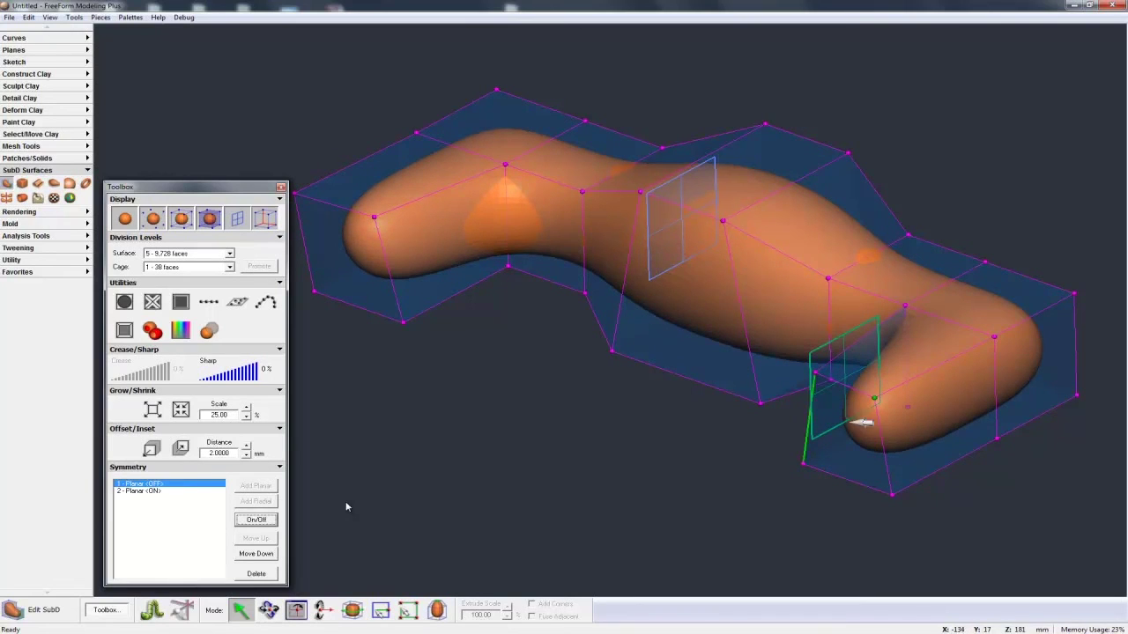
pyautogui.click(878, 400)
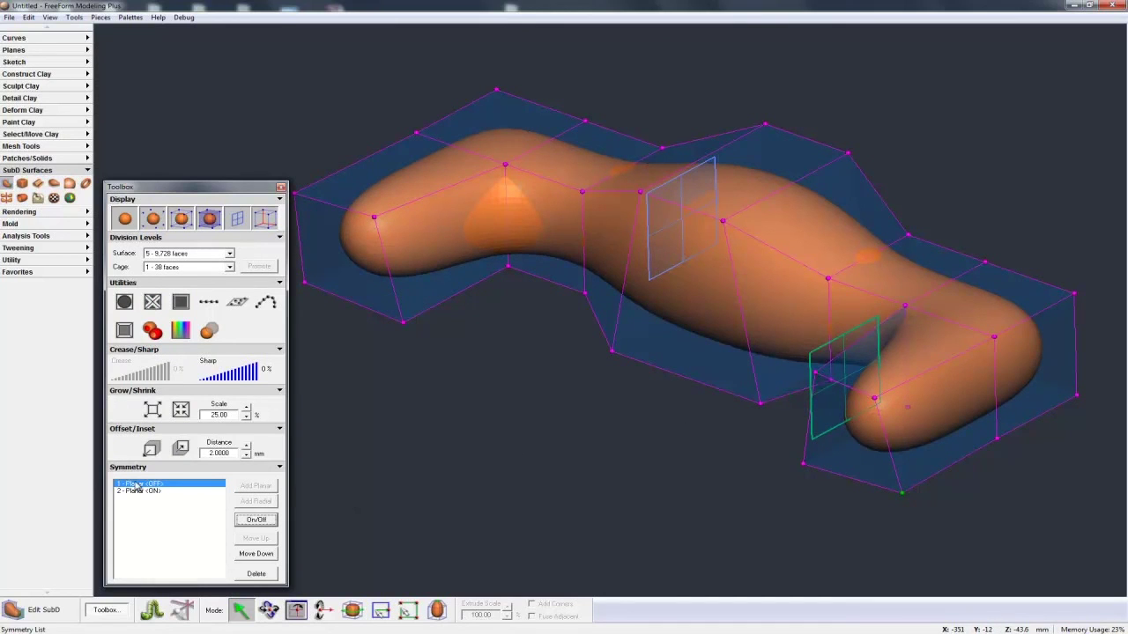
# Delete the switched-off planar symmetry from the symmetry list.
pyautogui.click(255, 573)
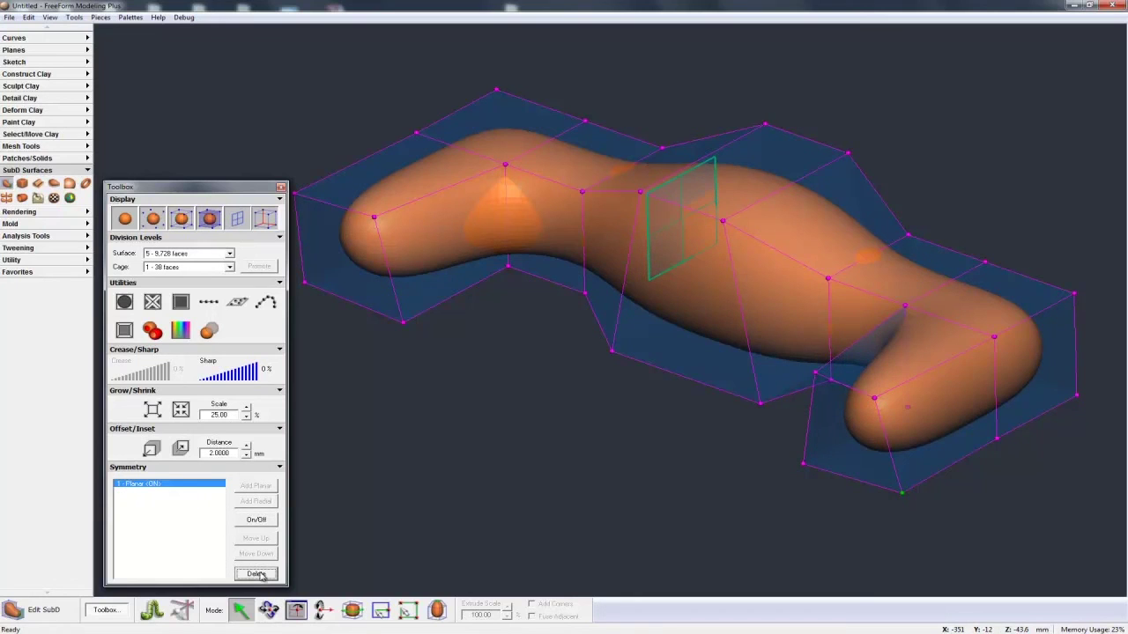
pyautogui.moveTo(631, 442); pyautogui.dragTo(666, 449, button='middle')
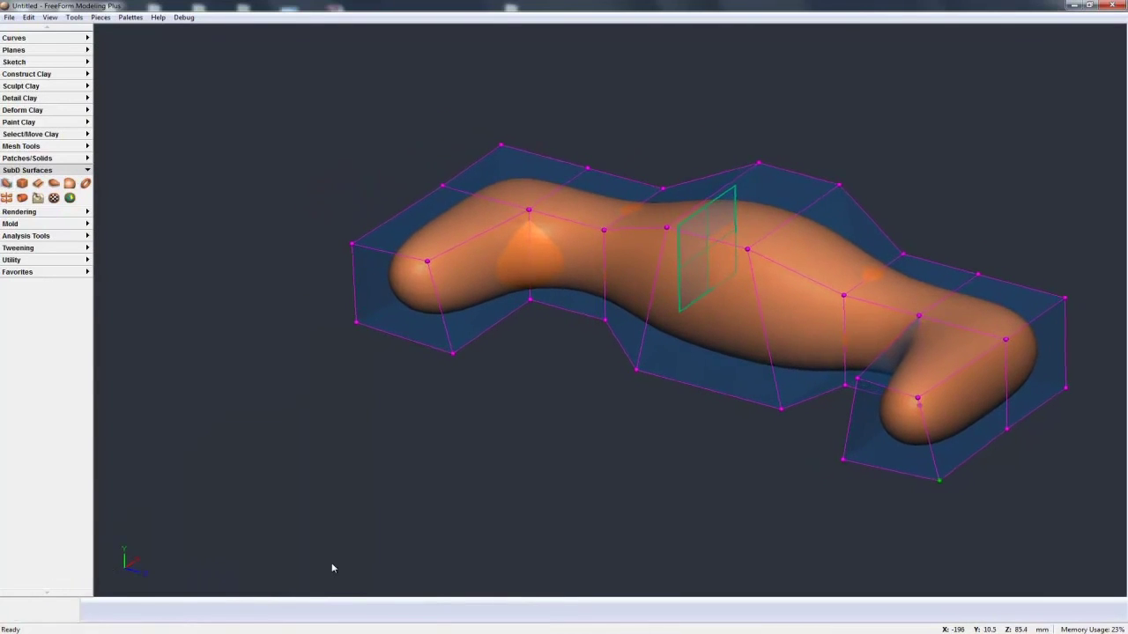